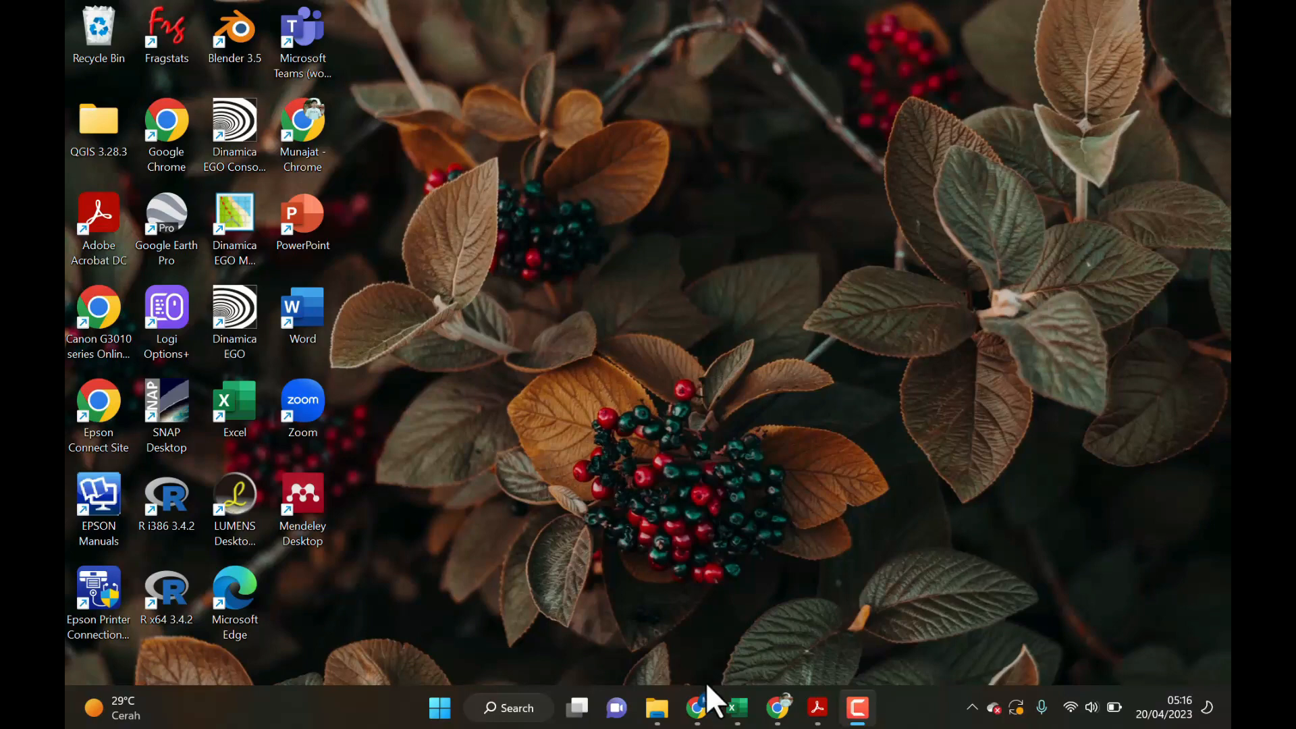
Switch to Chrome with the iNaturalist home page and sign out of the current account.
{"action": "left_click", "coordinate": [700, 706]}
{"action": "scroll", "coordinate": [516, 416], "scroll_direction": "up", "scroll_amount": 4}
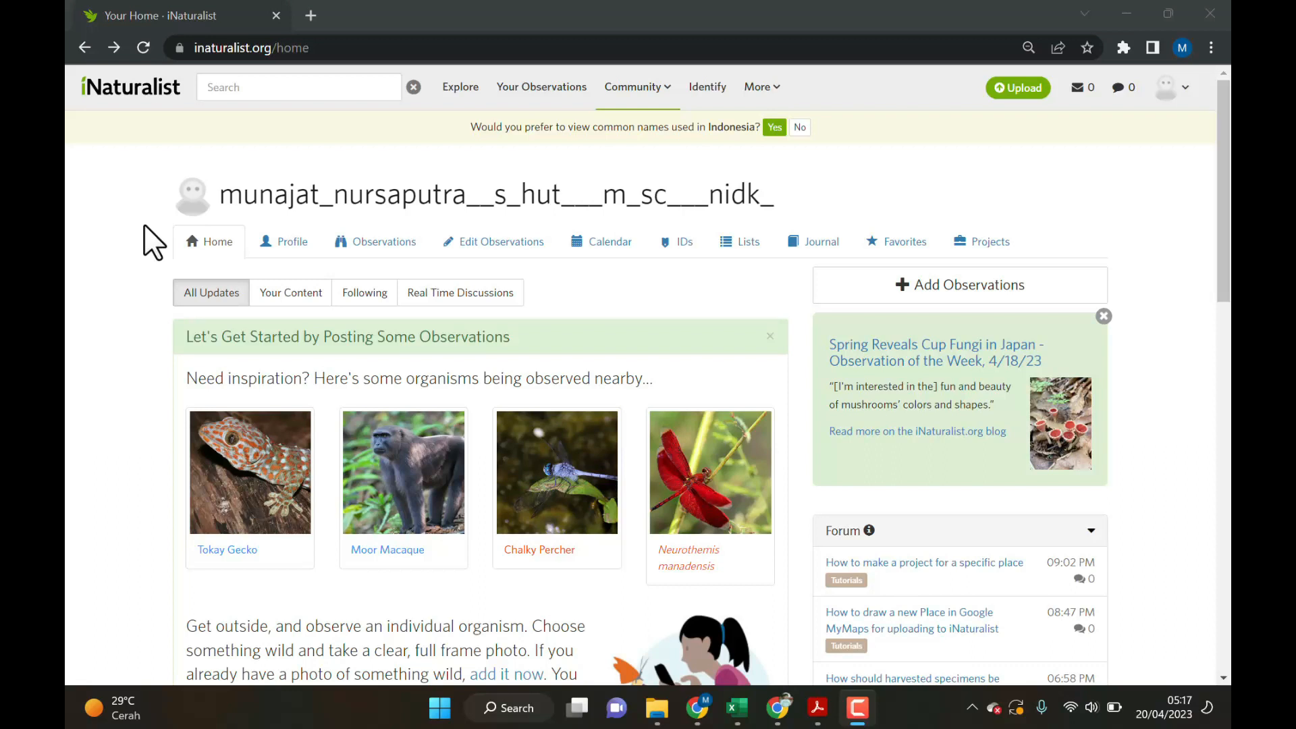
{"action": "mouse_move", "coordinate": [1175, 108]}
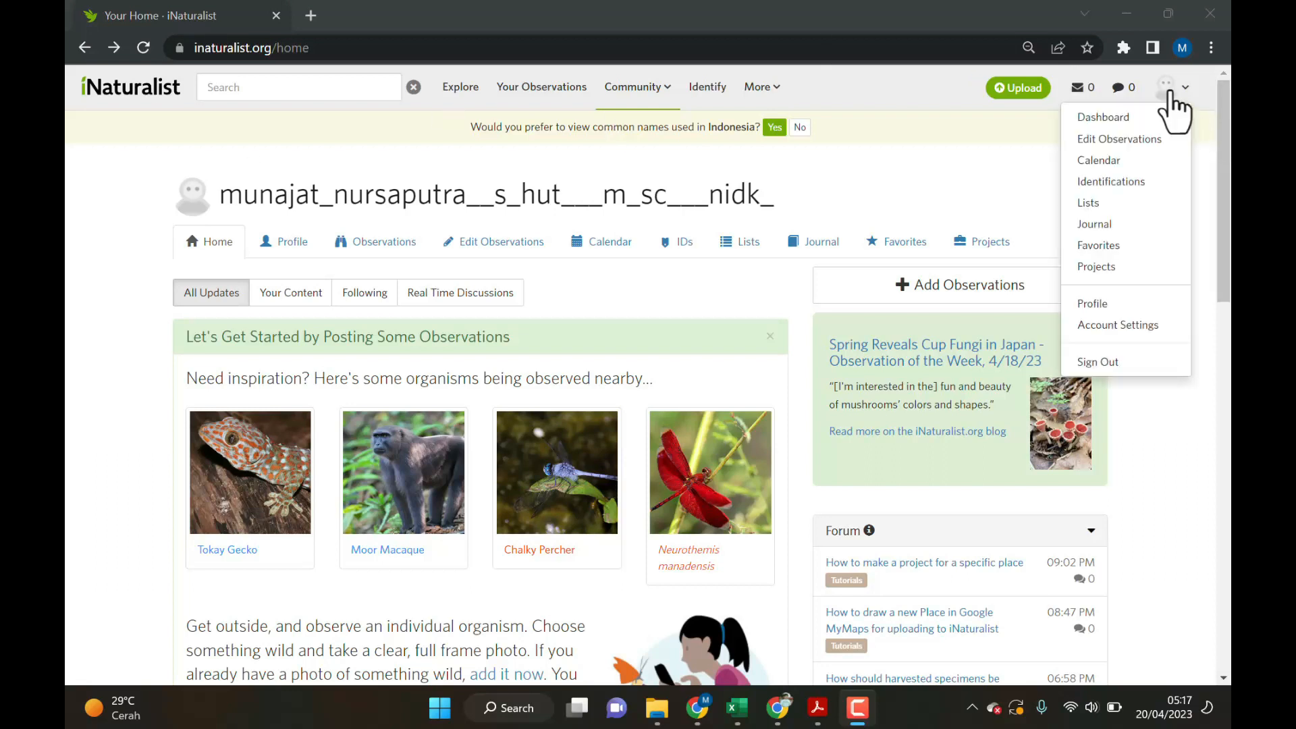
{"action": "left_click", "coordinate": [1094, 378]}
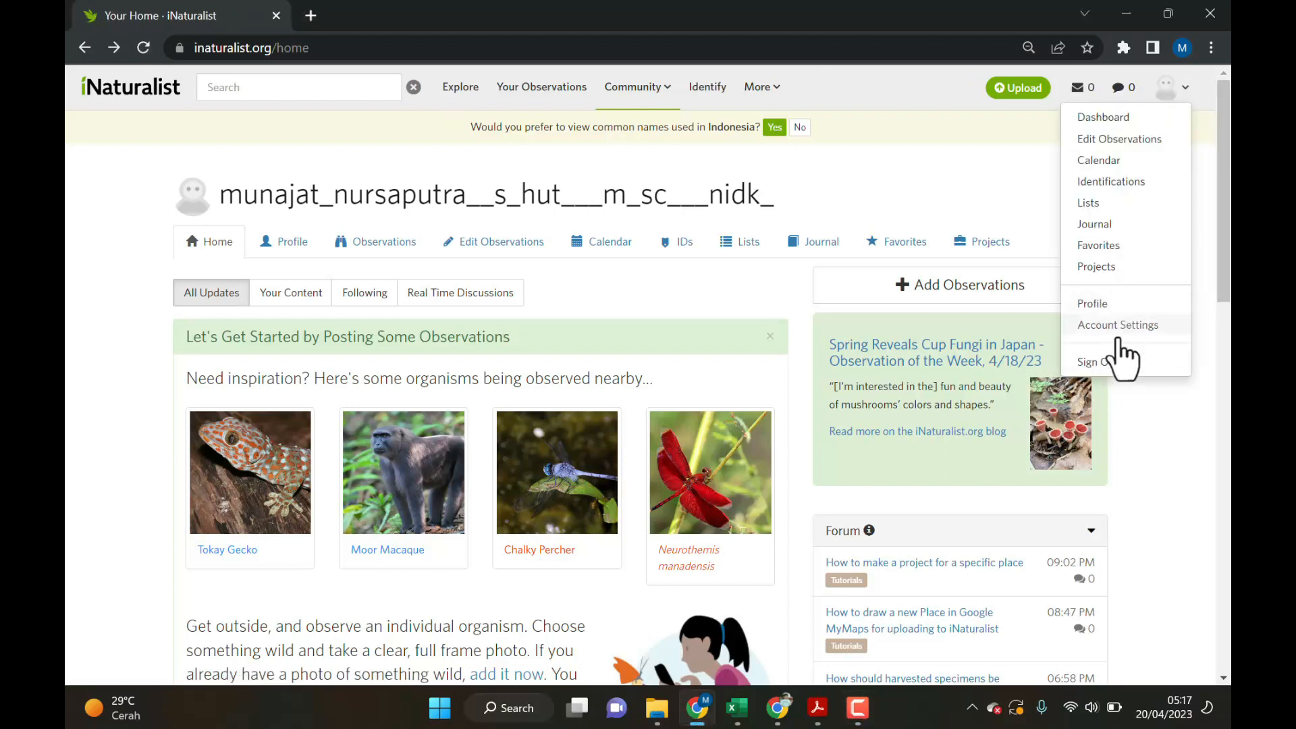
{"action": "left_click", "coordinate": [1112, 361]}
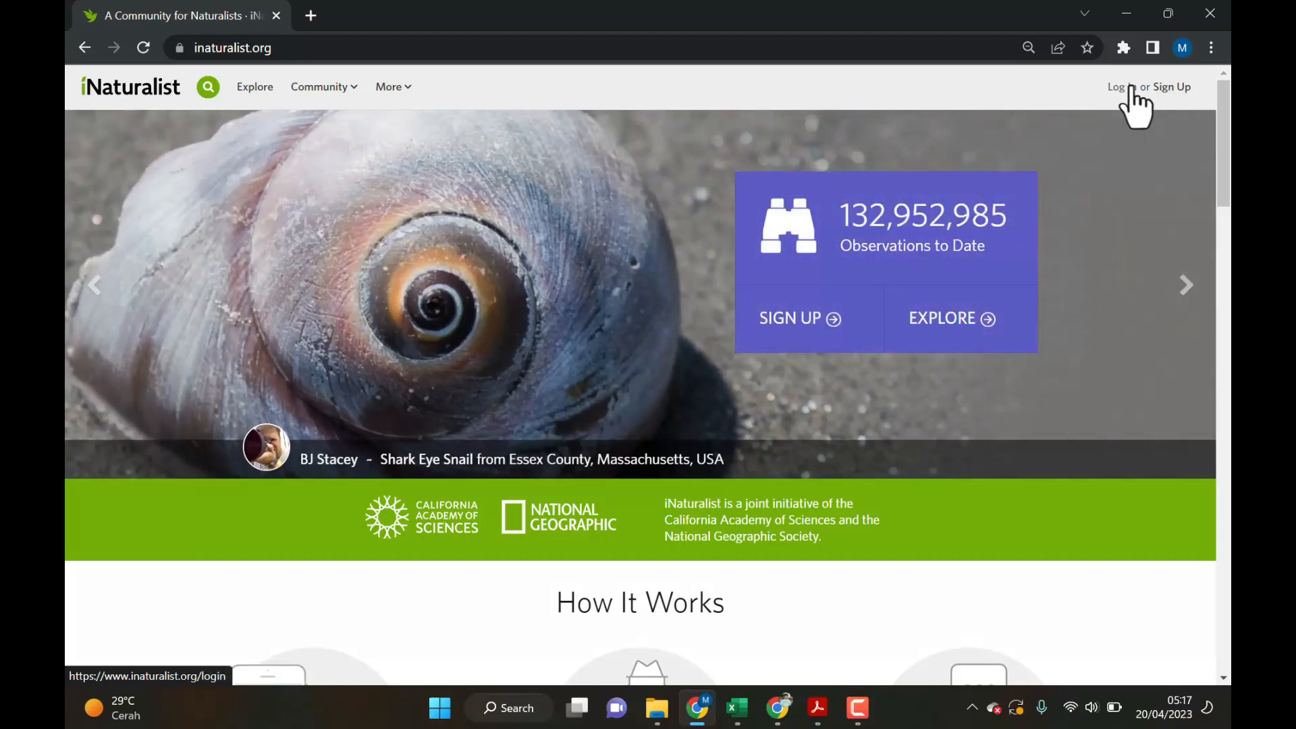
Examine the fields and consent options of the iNaturalist sign-up form, then return to the landing page.
{"action": "left_click", "coordinate": [1170, 89]}
{"action": "scroll", "coordinate": [952, 464], "scroll_direction": "down", "scroll_amount": 3}
{"action": "scroll", "coordinate": [952, 464], "scroll_direction": "up", "scroll_amount": 3}
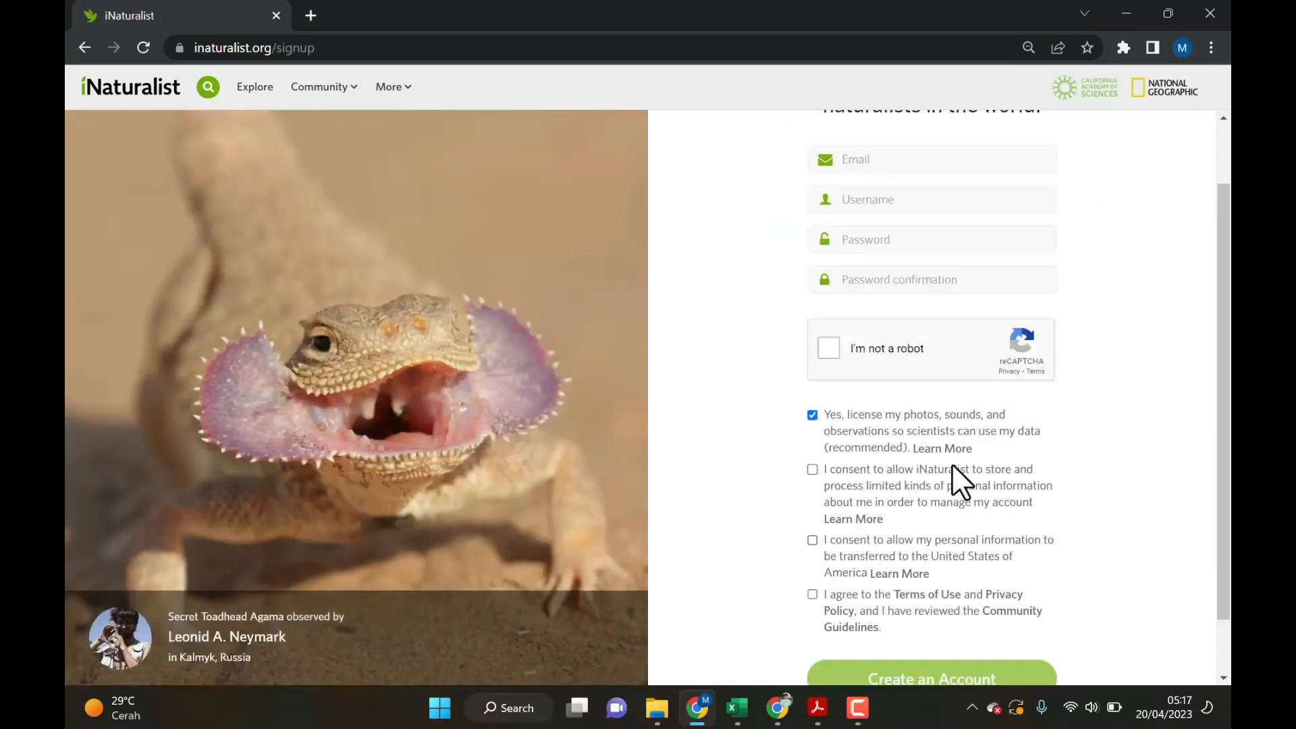
{"action": "scroll", "coordinate": [952, 464], "scroll_direction": "down", "scroll_amount": 3}
{"action": "scroll", "coordinate": [952, 464], "scroll_direction": "up", "scroll_amount": 3}
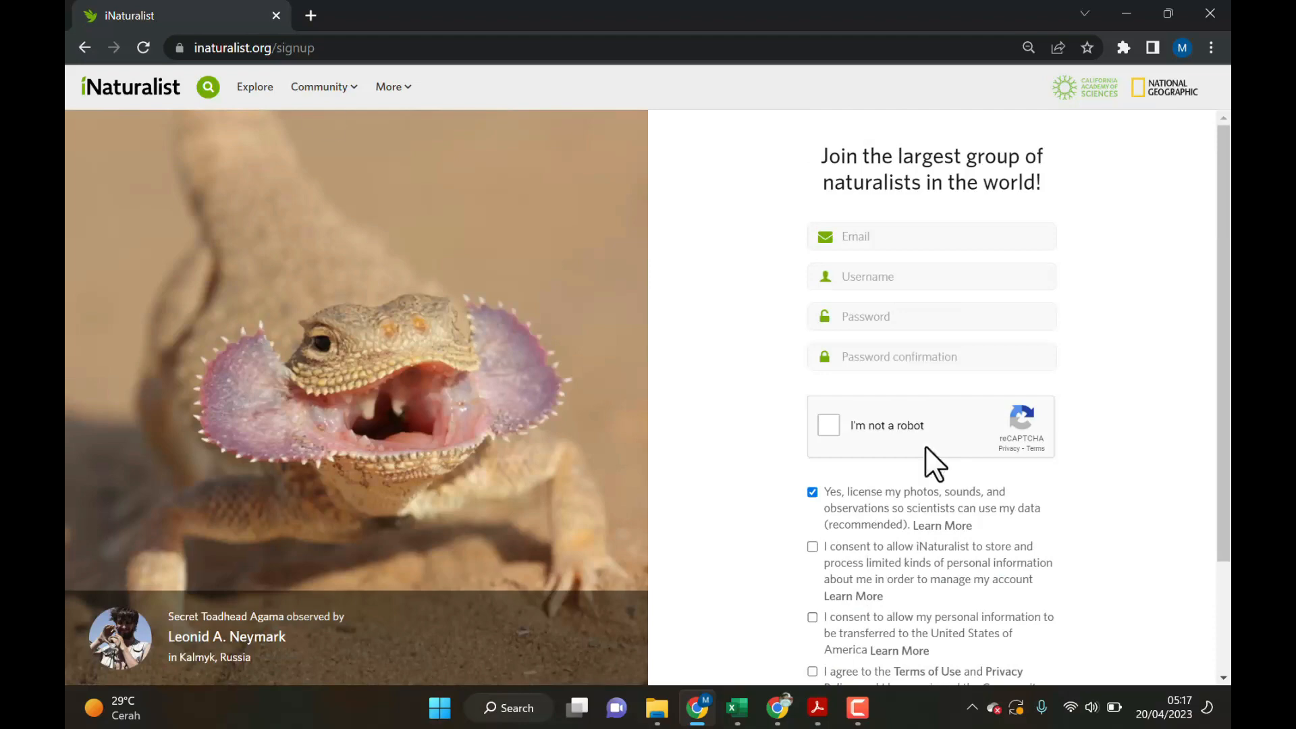
{"action": "left_click", "coordinate": [84, 47]}
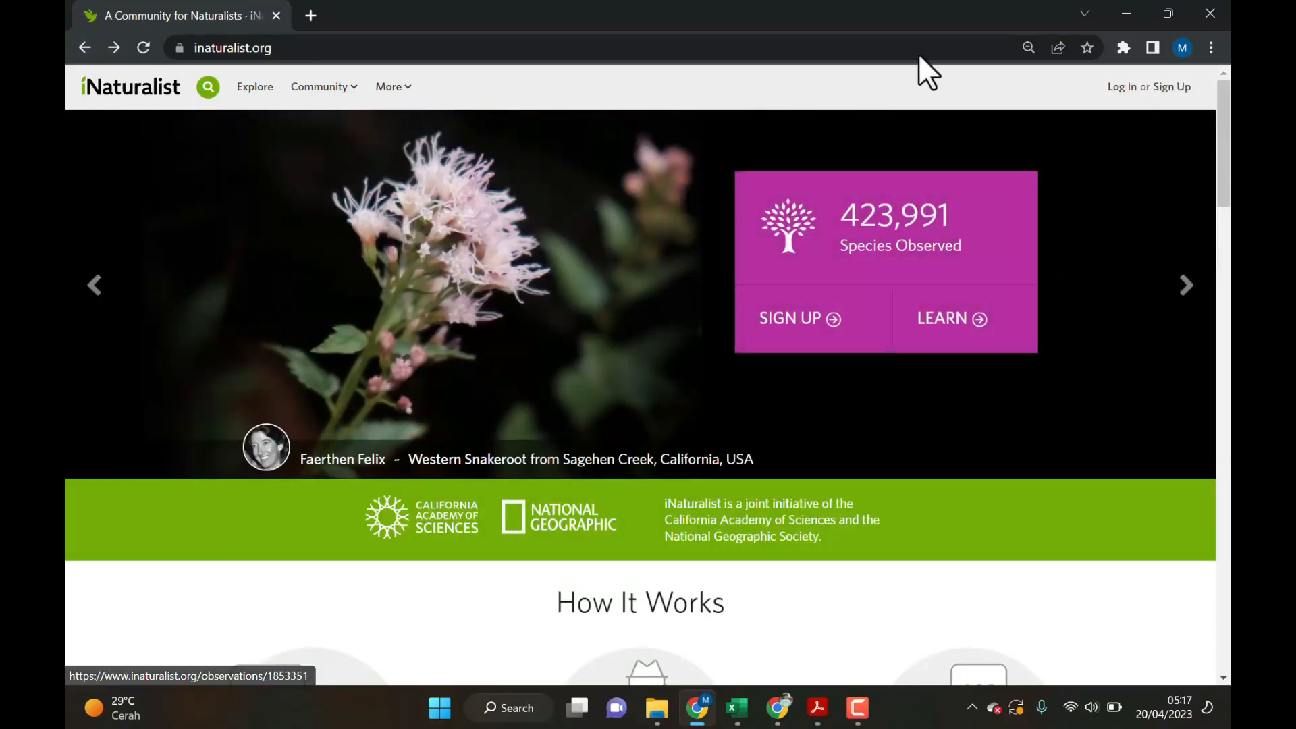
Log in to iNaturalist with the Google account and allow it to access that account.
{"action": "left_click", "coordinate": [1118, 86]}
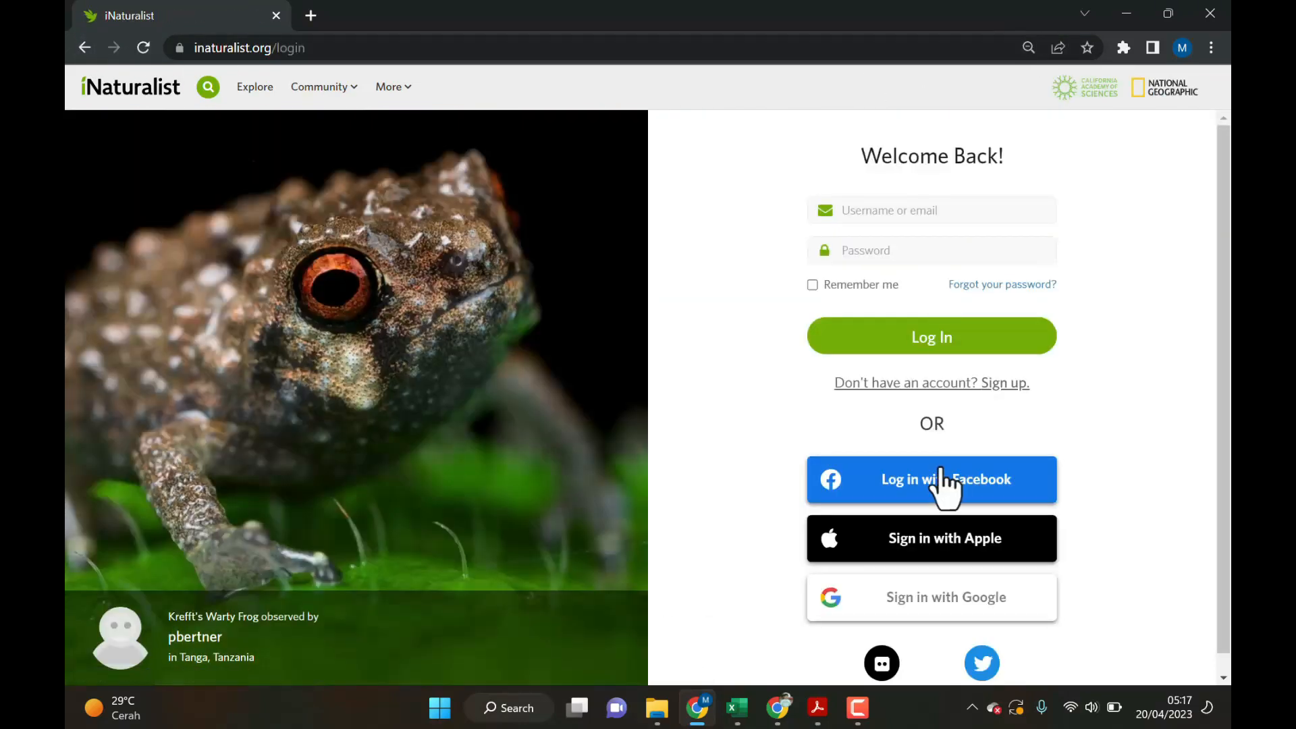
{"action": "scroll", "coordinate": [942, 481], "scroll_direction": "down", "scroll_amount": 1}
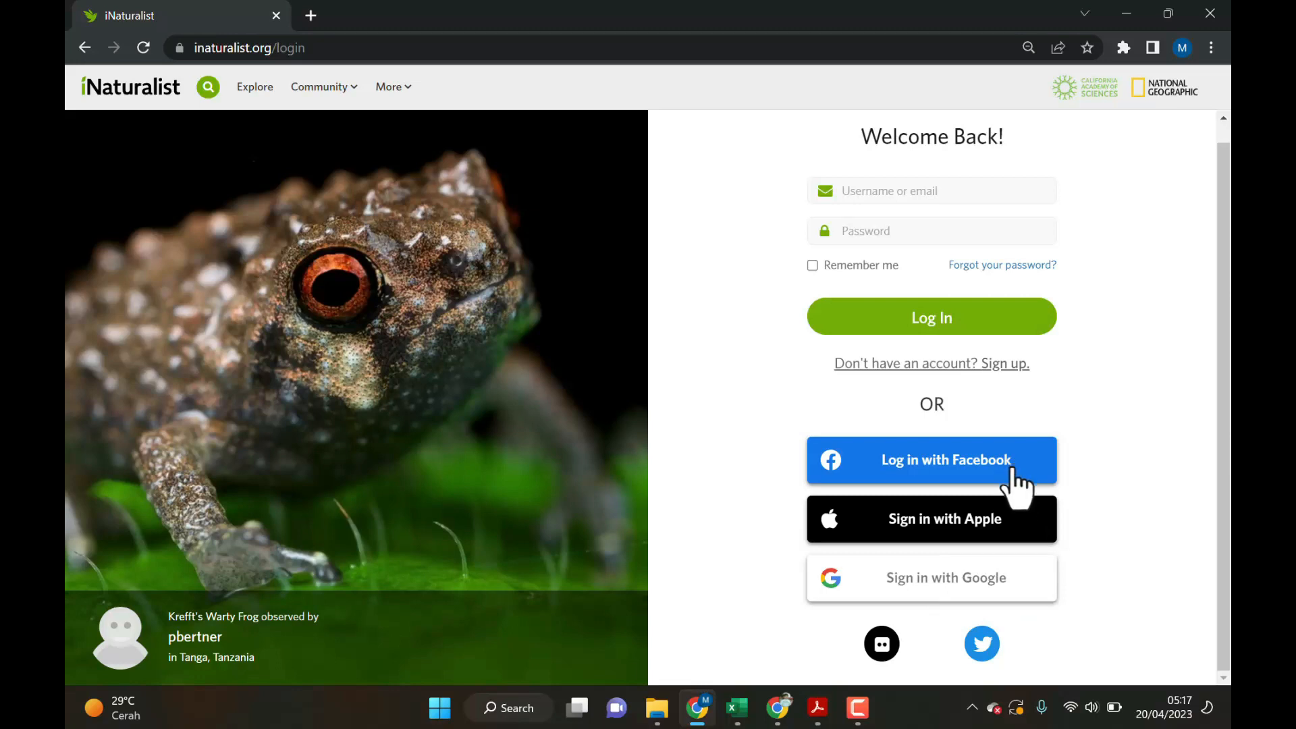
{"action": "left_click", "coordinate": [976, 588]}
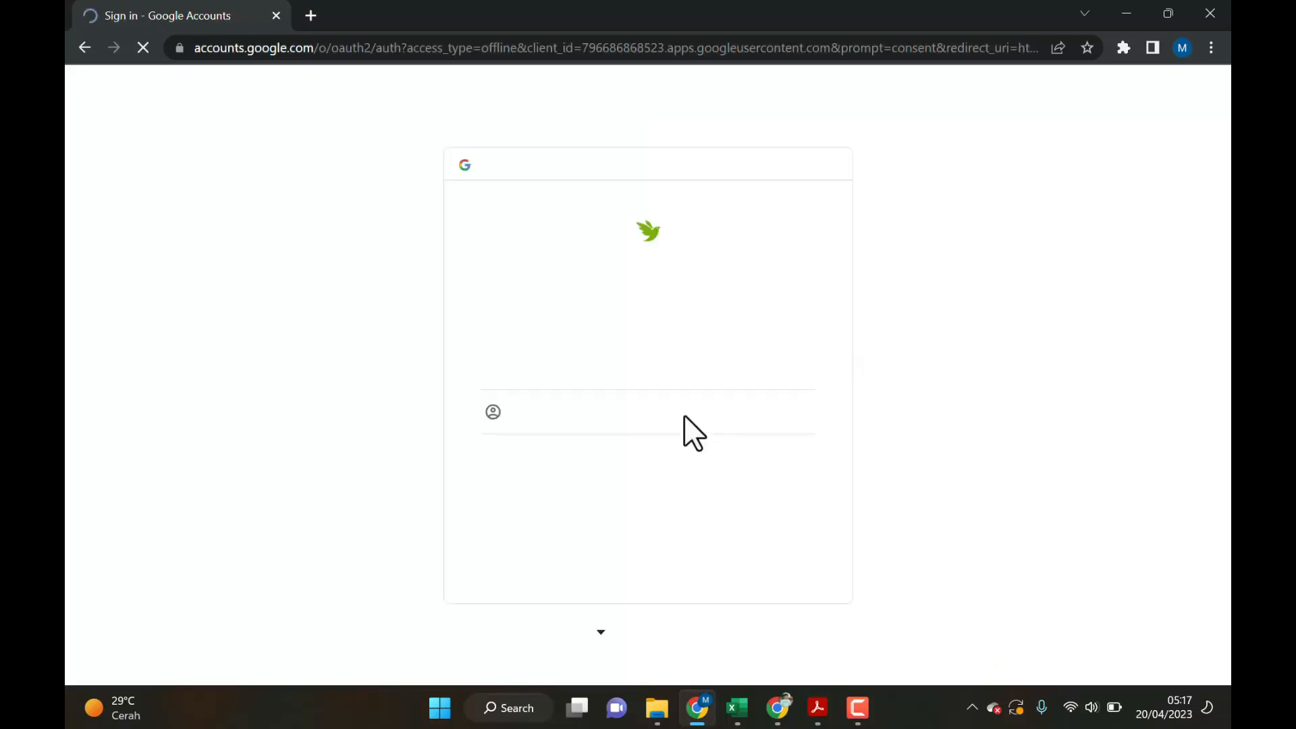
{"action": "left_click", "coordinate": [642, 369]}
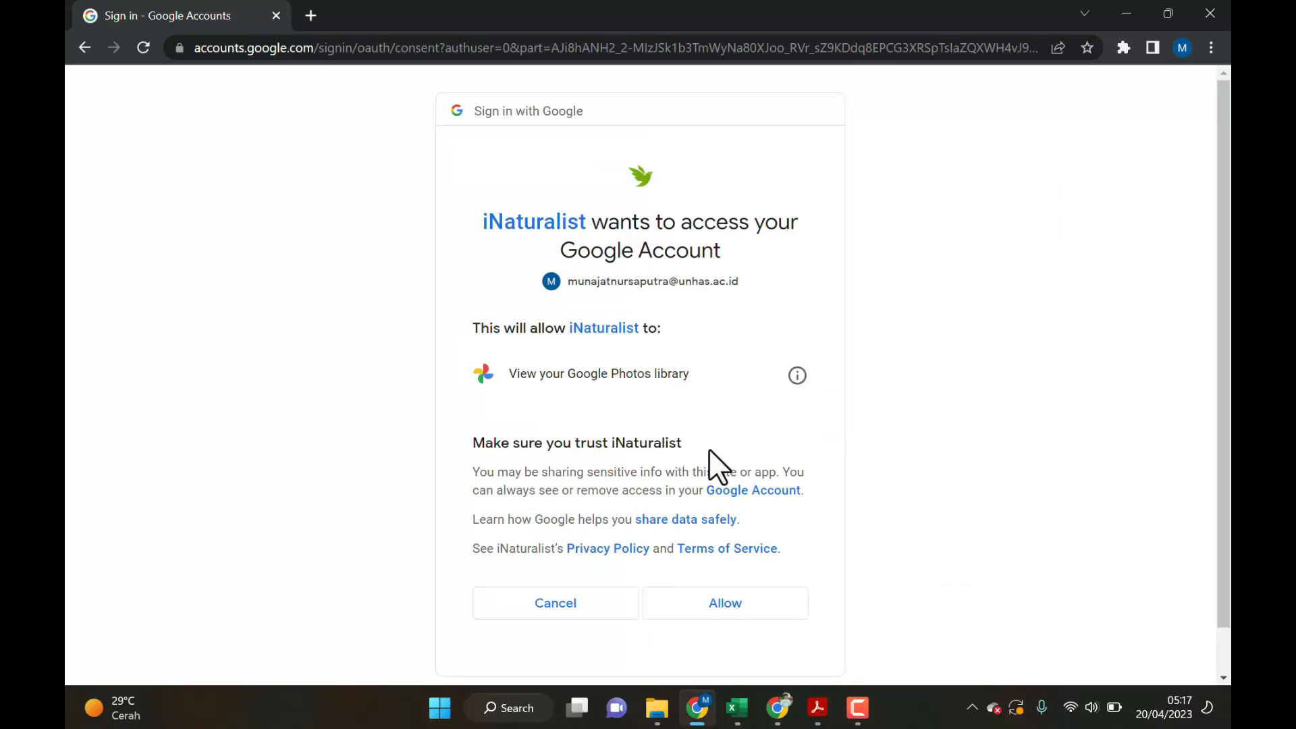
{"action": "left_click", "coordinate": [738, 613]}
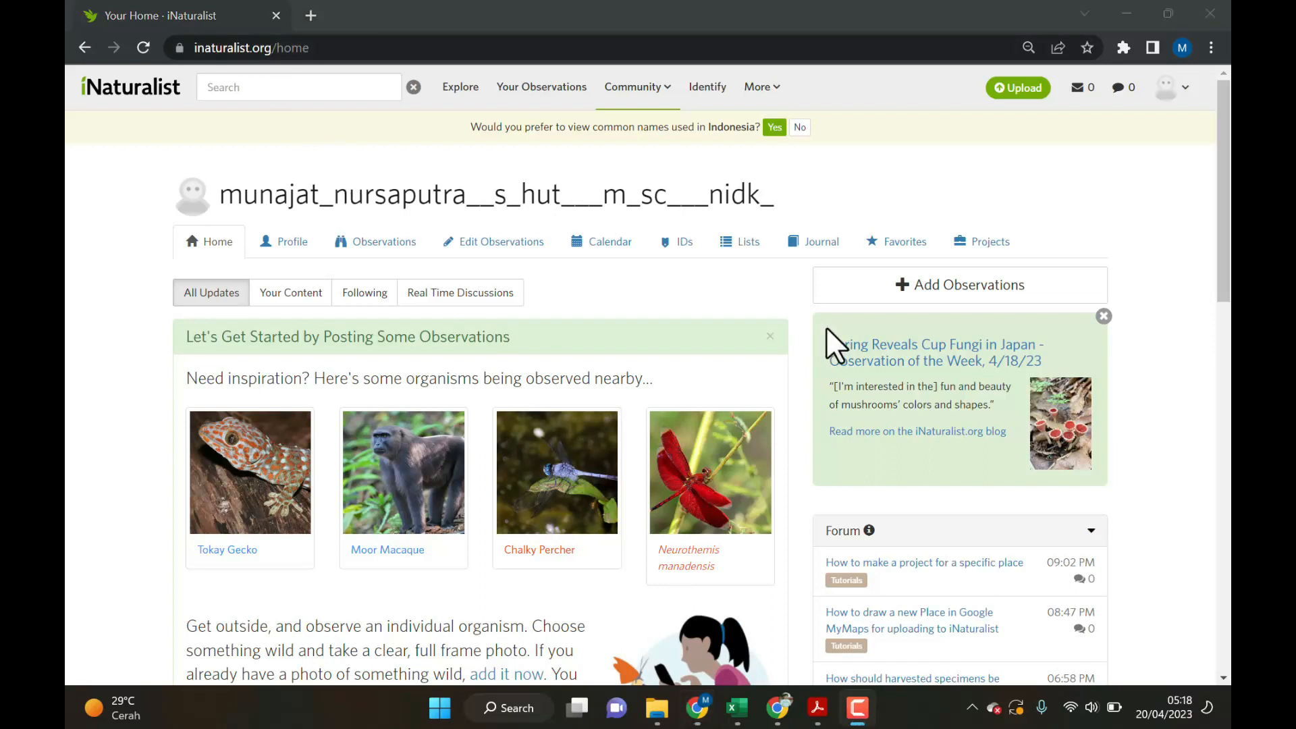
Examine the account's home page, including the nearby organisms, forum topics, suggested naturalists and subscriptions.
{"action": "scroll", "coordinate": [554, 197], "scroll_direction": "down", "scroll_amount": 2}
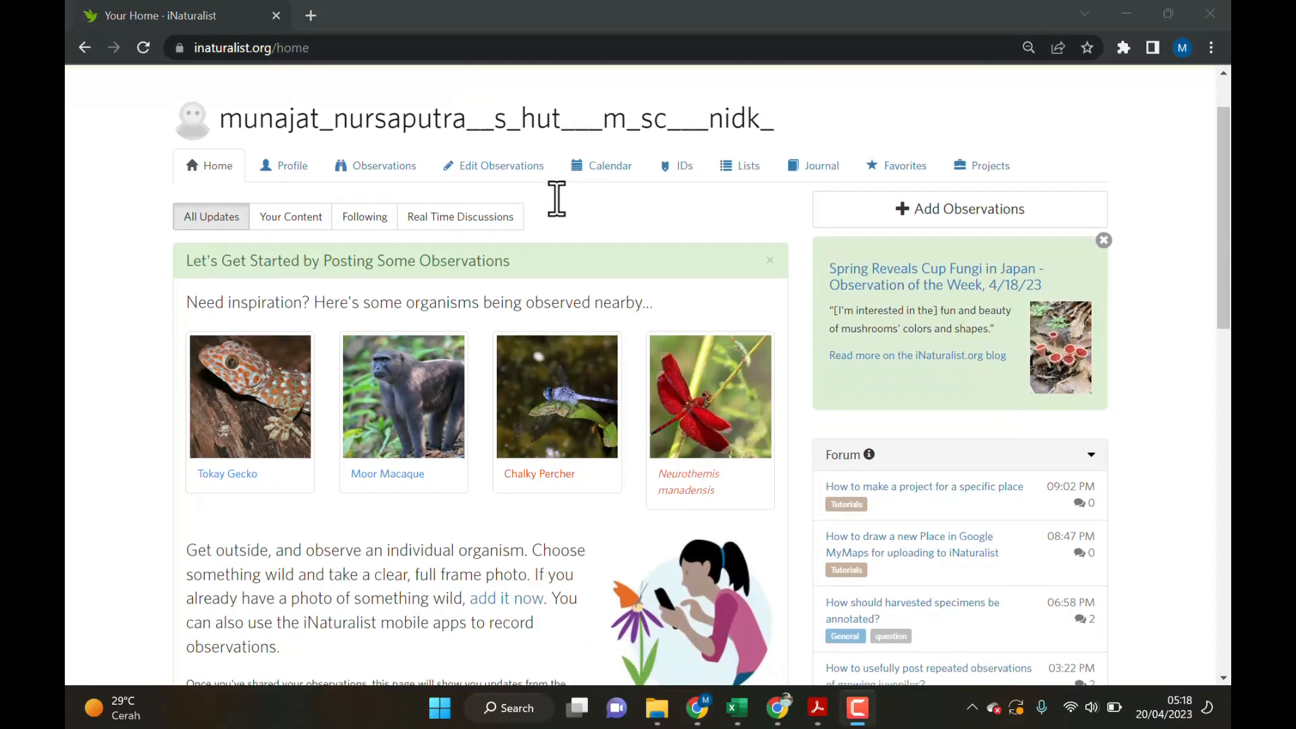
{"action": "scroll", "coordinate": [557, 198], "scroll_direction": "down", "scroll_amount": 2}
{"action": "scroll", "coordinate": [557, 198], "scroll_direction": "up", "scroll_amount": 4}
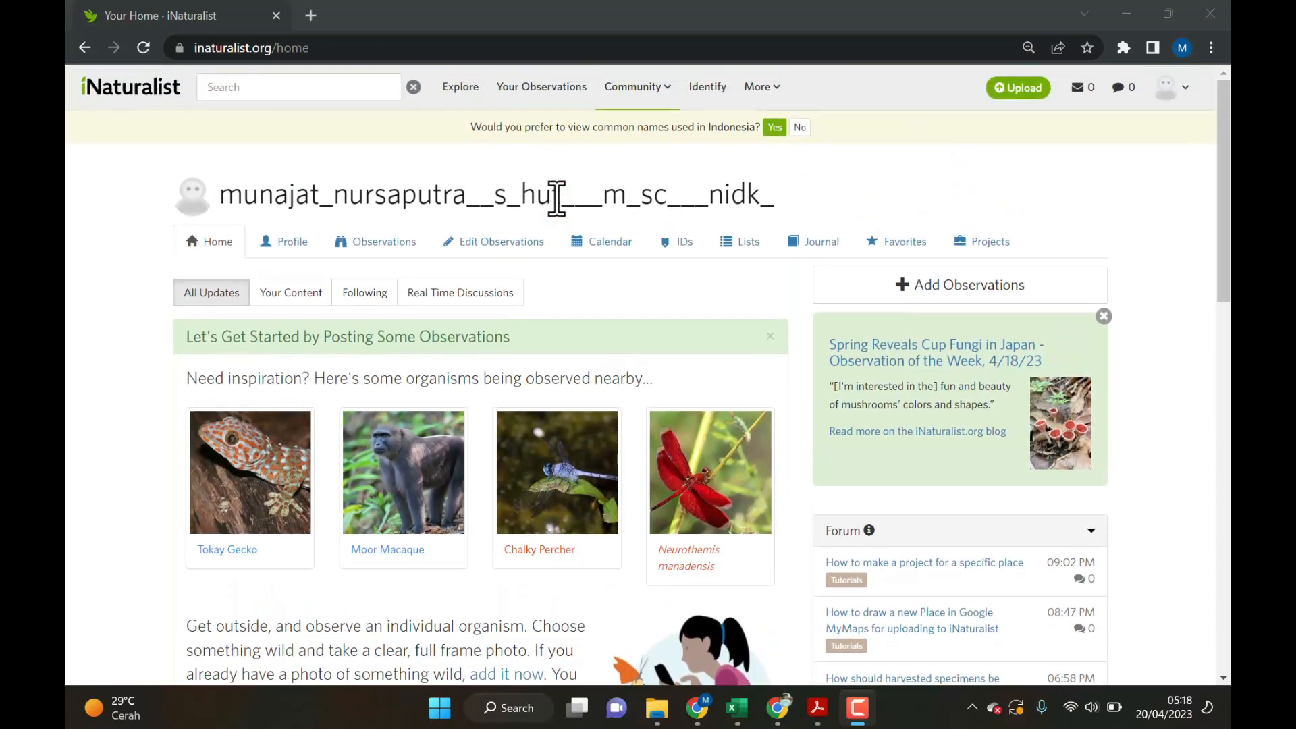
{"action": "scroll", "coordinate": [557, 198], "scroll_direction": "down", "scroll_amount": 6}
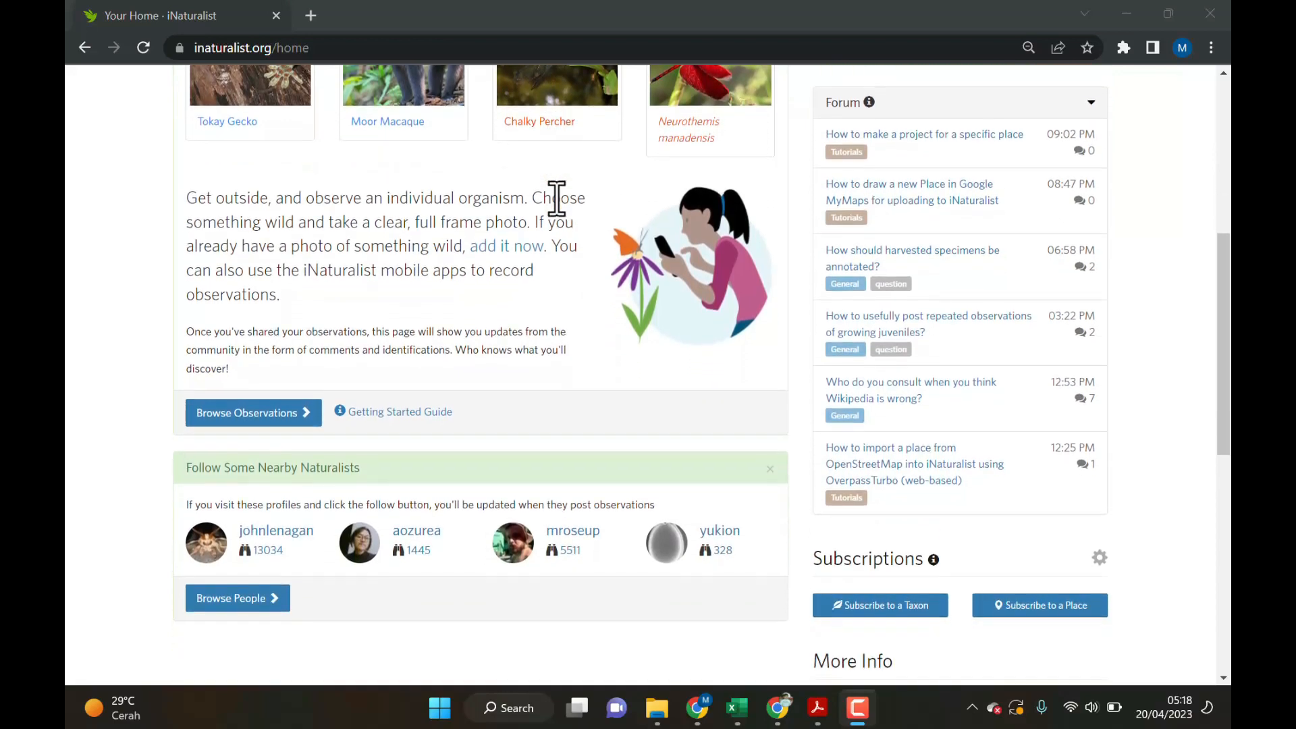
{"action": "scroll", "coordinate": [557, 197], "scroll_direction": "down", "scroll_amount": 2}
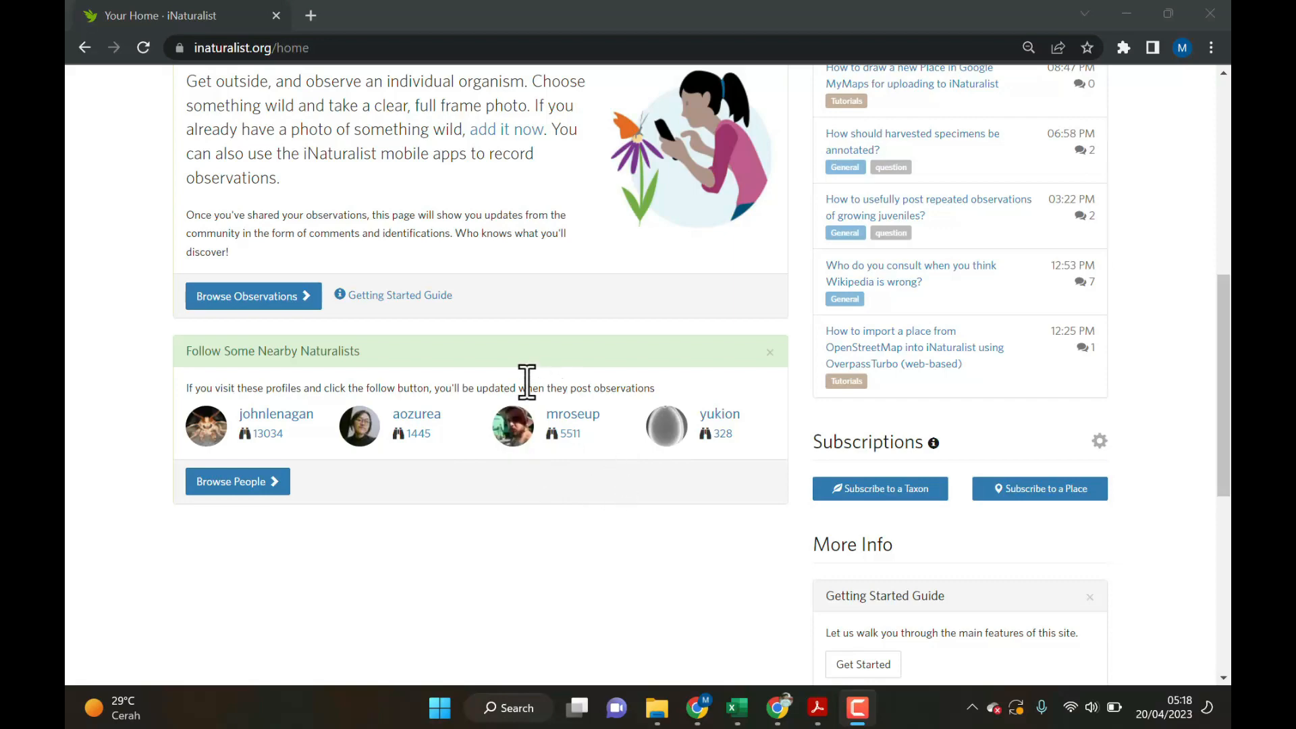
{"action": "scroll", "coordinate": [528, 382], "scroll_direction": "up", "scroll_amount": 3}
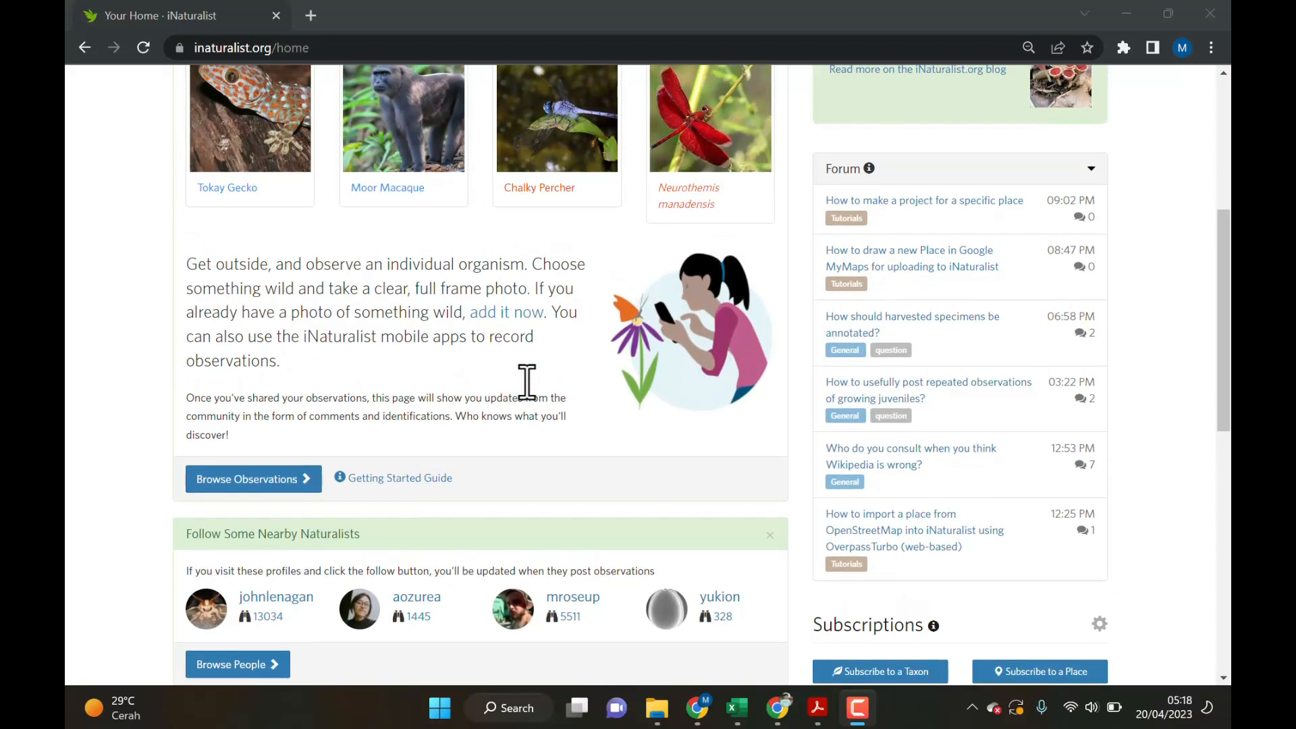
{"action": "scroll", "coordinate": [527, 382], "scroll_direction": "up", "scroll_amount": 1}
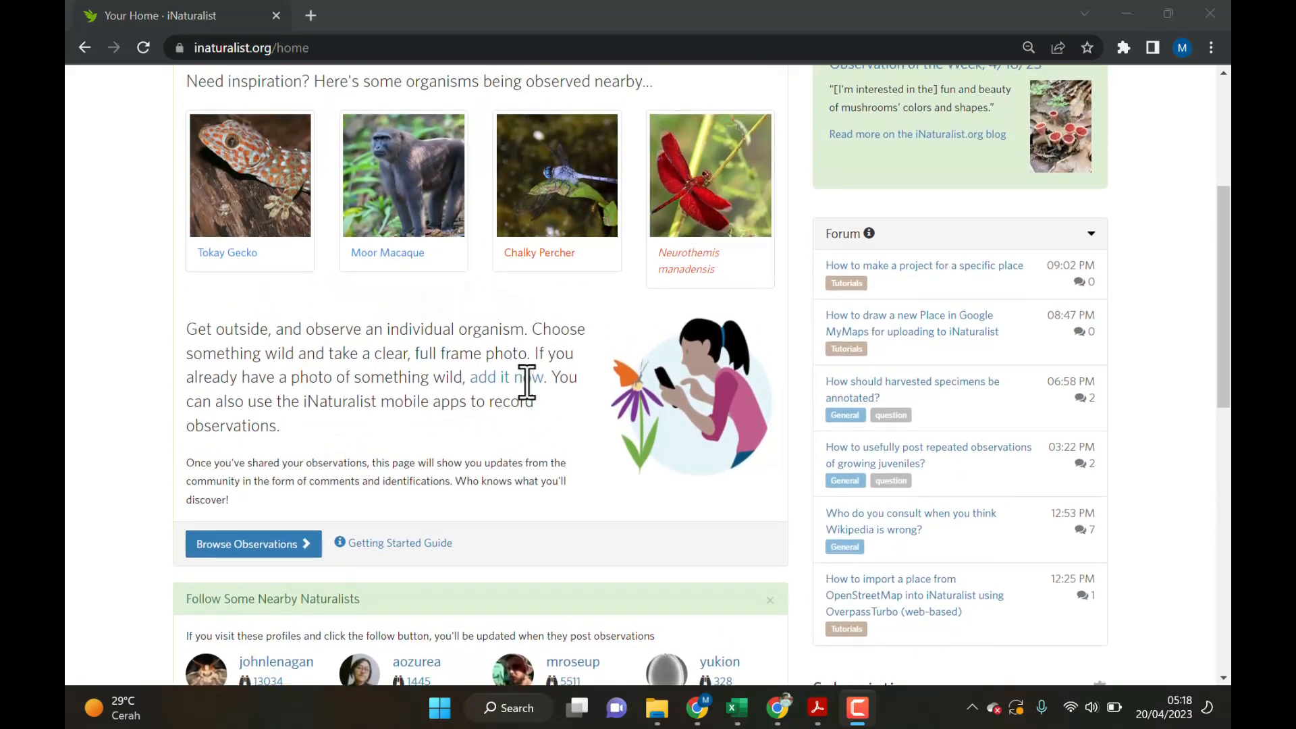
{"action": "scroll", "coordinate": [527, 382], "scroll_direction": "up", "scroll_amount": 1}
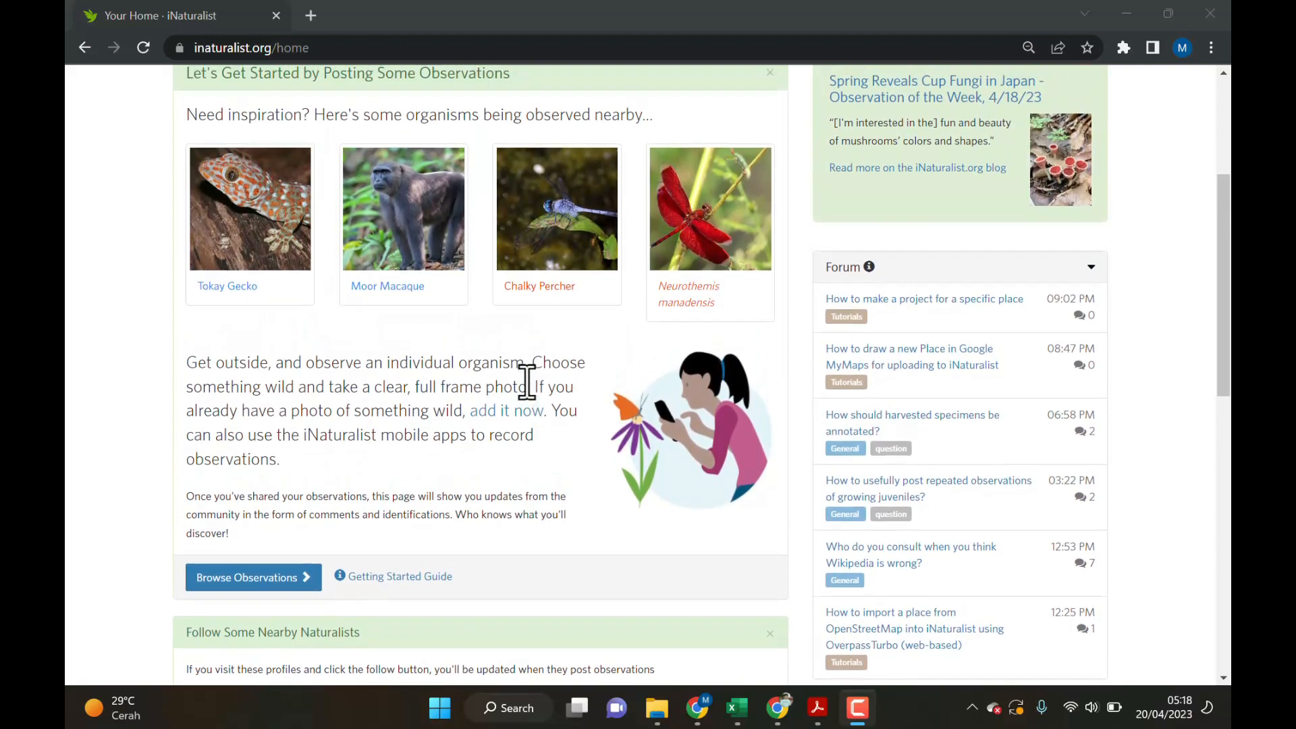
{"action": "scroll", "coordinate": [527, 382], "scroll_direction": "up", "scroll_amount": 1}
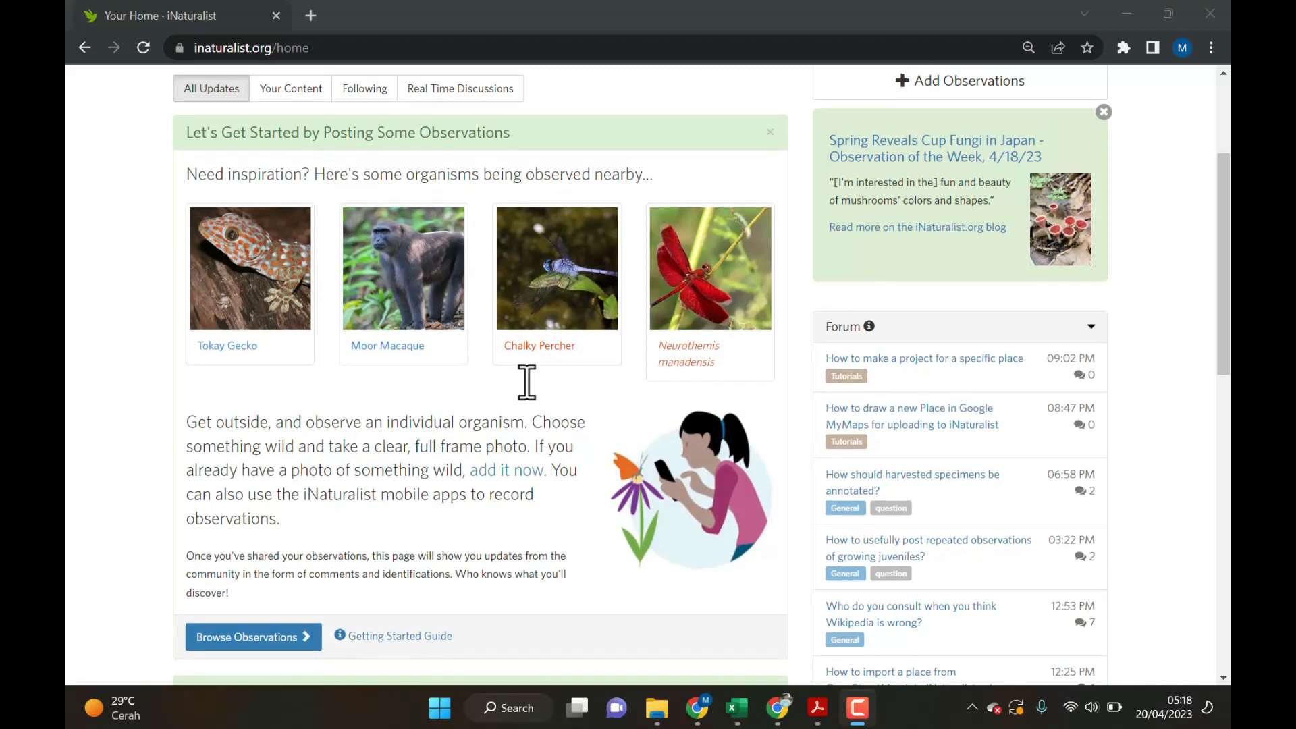
{"action": "scroll", "coordinate": [430, 443], "scroll_direction": "down", "scroll_amount": 2}
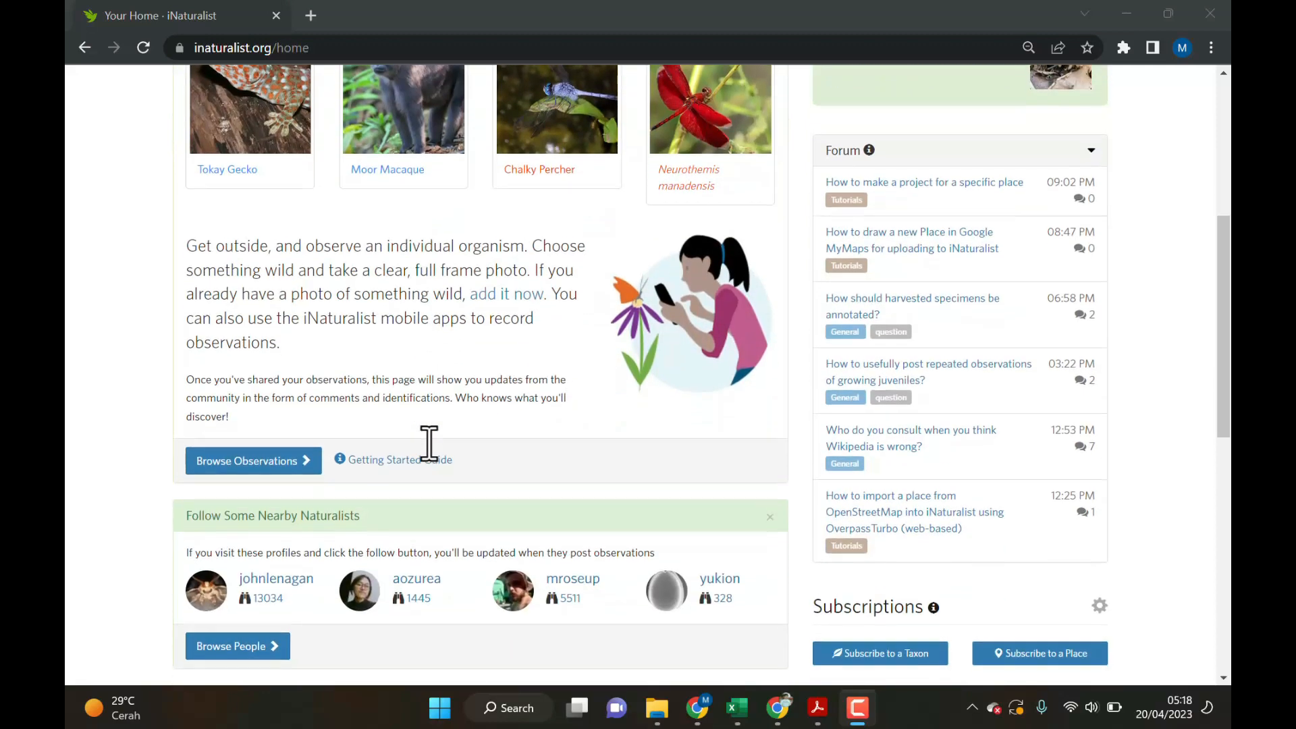
Open the worldwide observations listing from the home page and look through its records.
{"action": "left_click", "coordinate": [277, 459]}
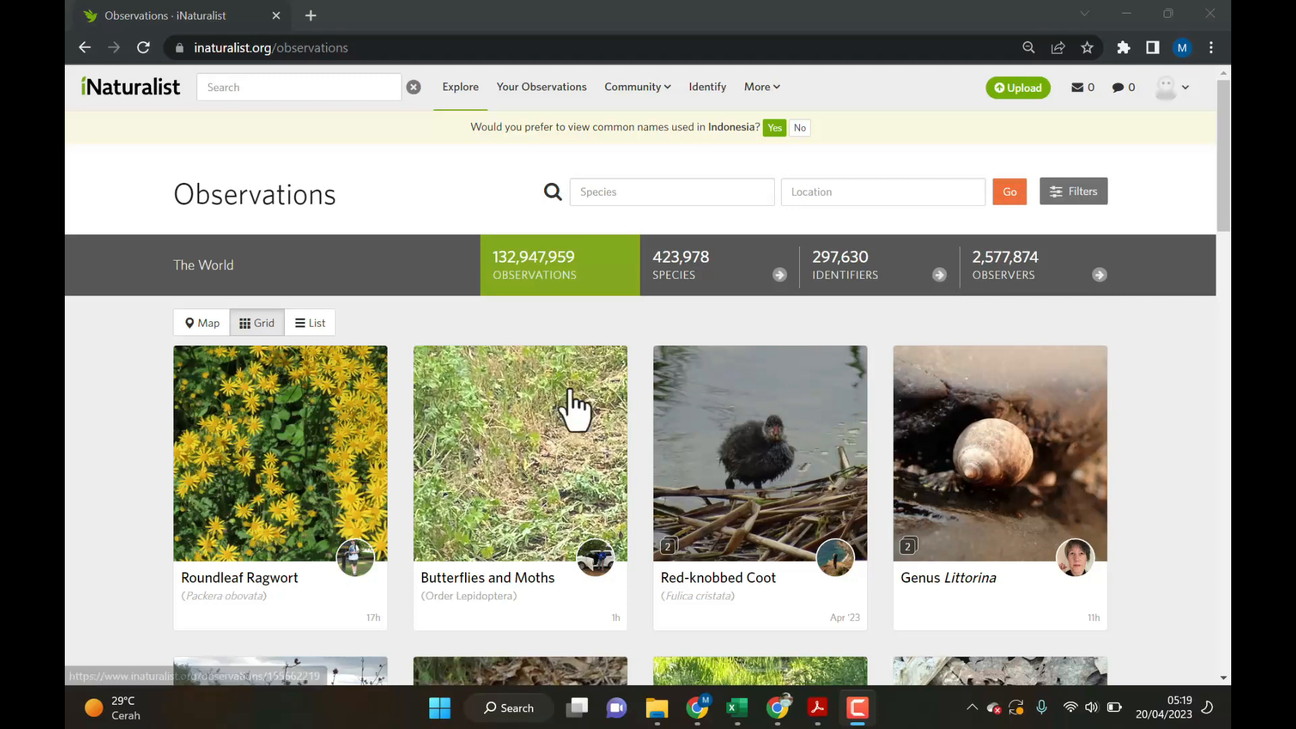
{"action": "scroll", "coordinate": [573, 408], "scroll_direction": "down", "scroll_amount": 3}
{"action": "scroll", "coordinate": [573, 407], "scroll_direction": "down", "scroll_amount": 10}
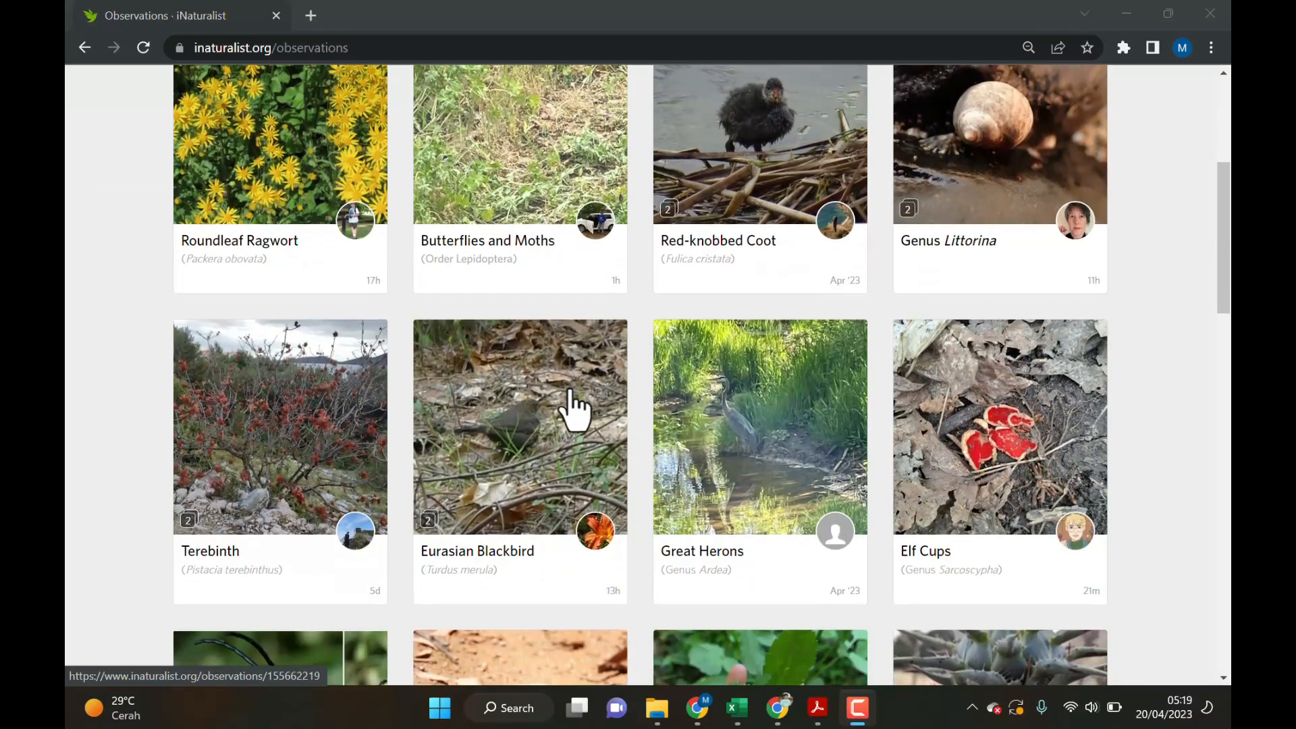
{"action": "scroll", "coordinate": [571, 391], "scroll_direction": "down", "scroll_amount": 5}
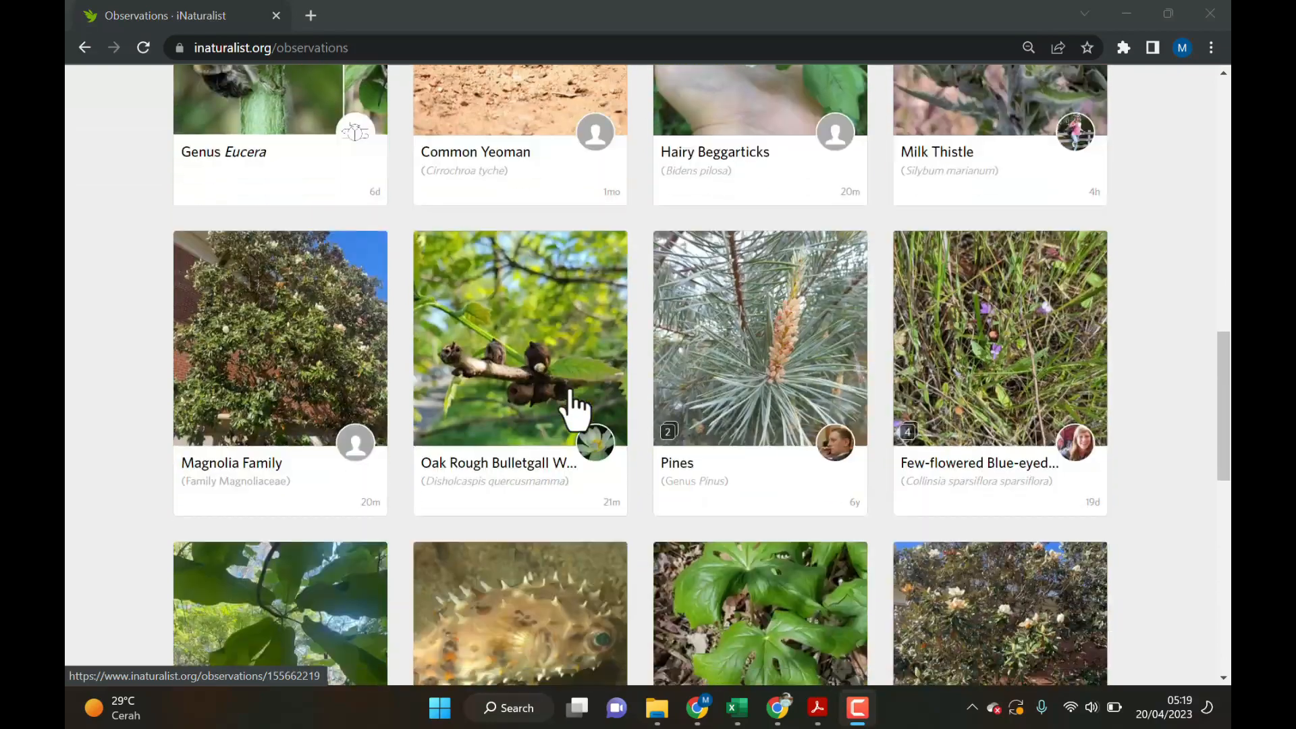
{"action": "scroll", "coordinate": [570, 393], "scroll_direction": "up", "scroll_amount": 18}
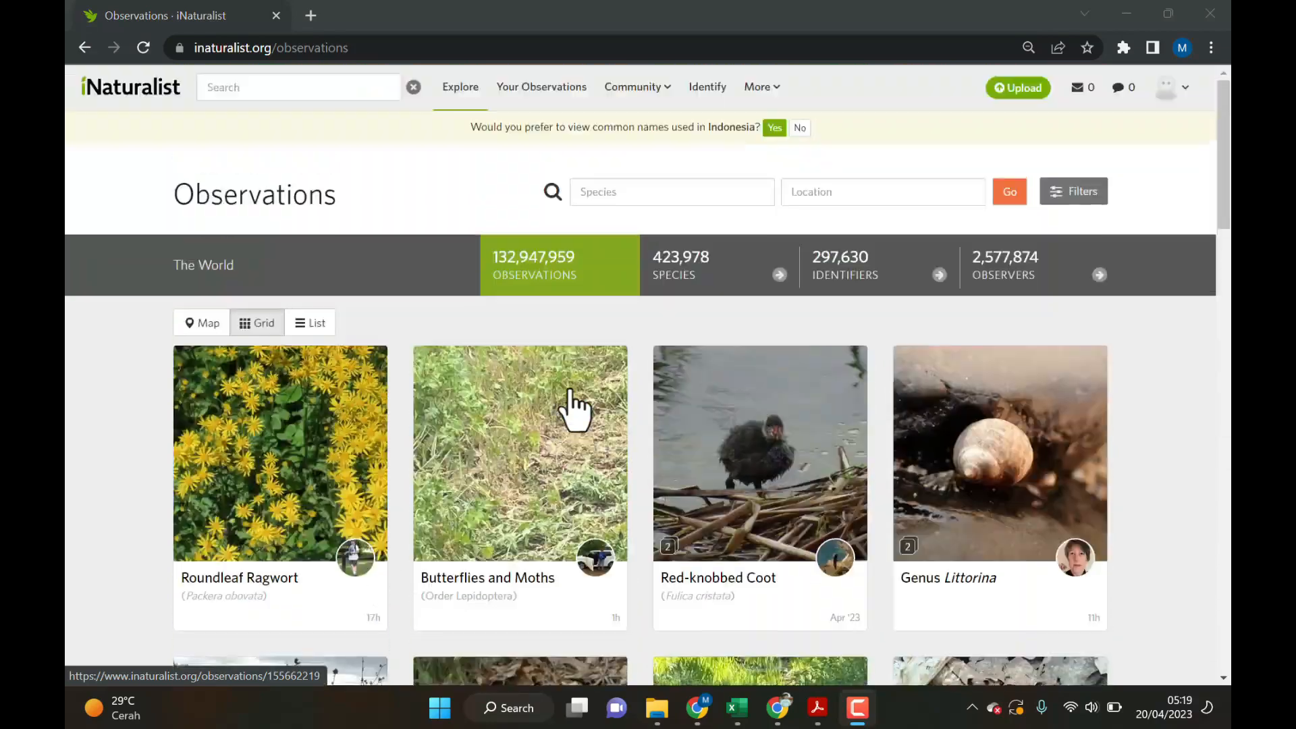
Search the observations for species "cendrawa", choose Birds-of-Paradise (Family Paradisaeidae), and look over the matching records.
{"action": "left_click", "coordinate": [602, 200]}
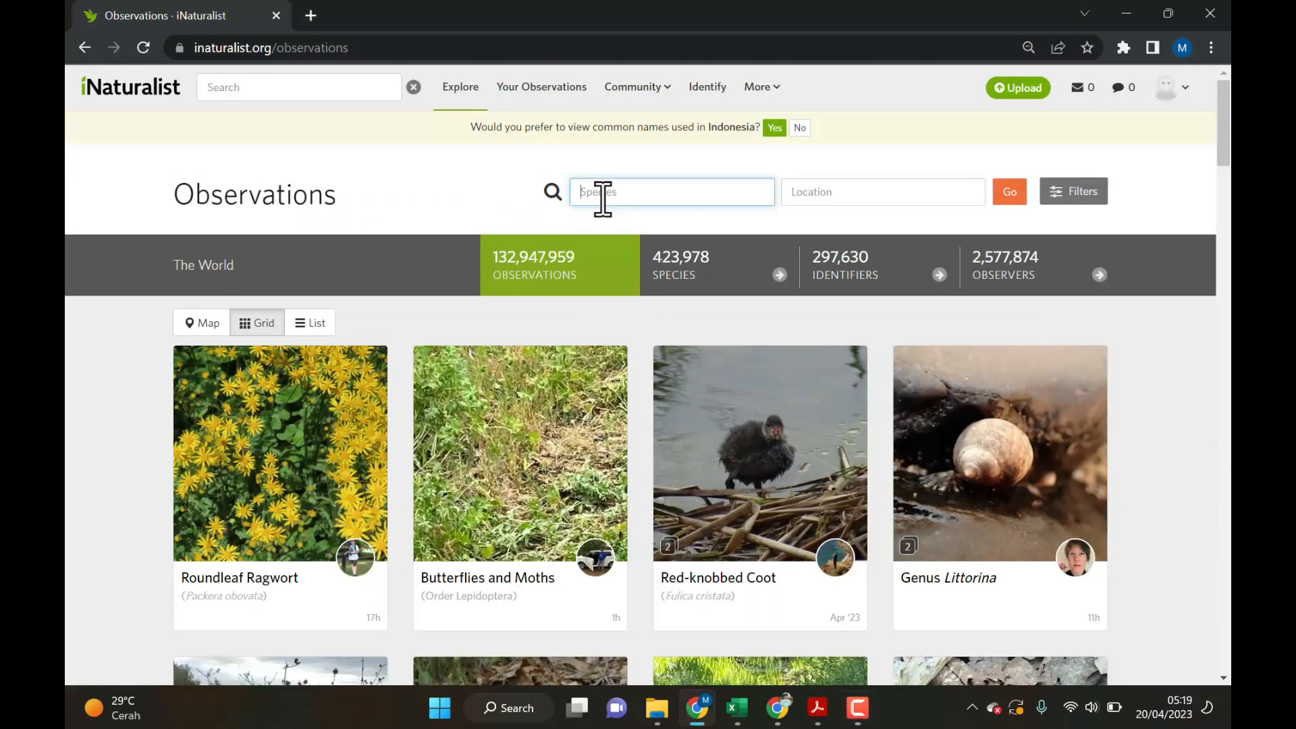
{"action": "type", "text": "cen"}
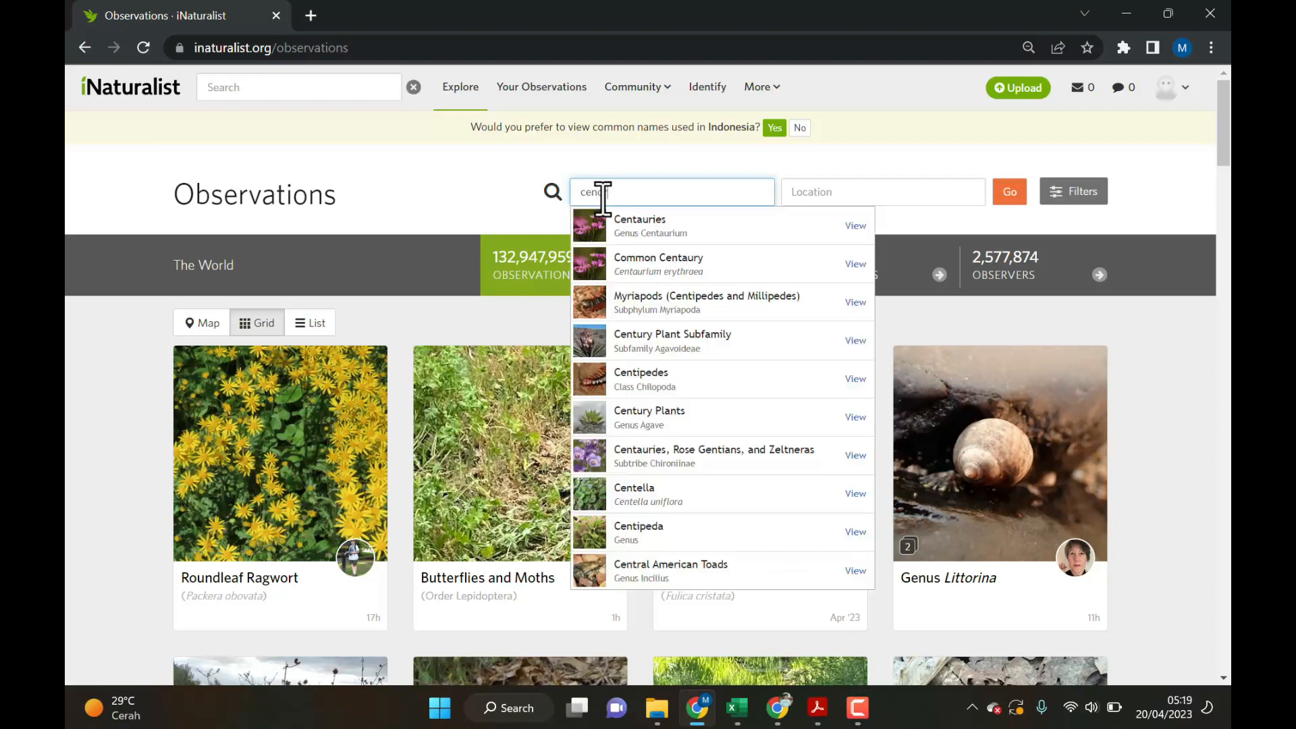
{"action": "type", "text": "drawa"}
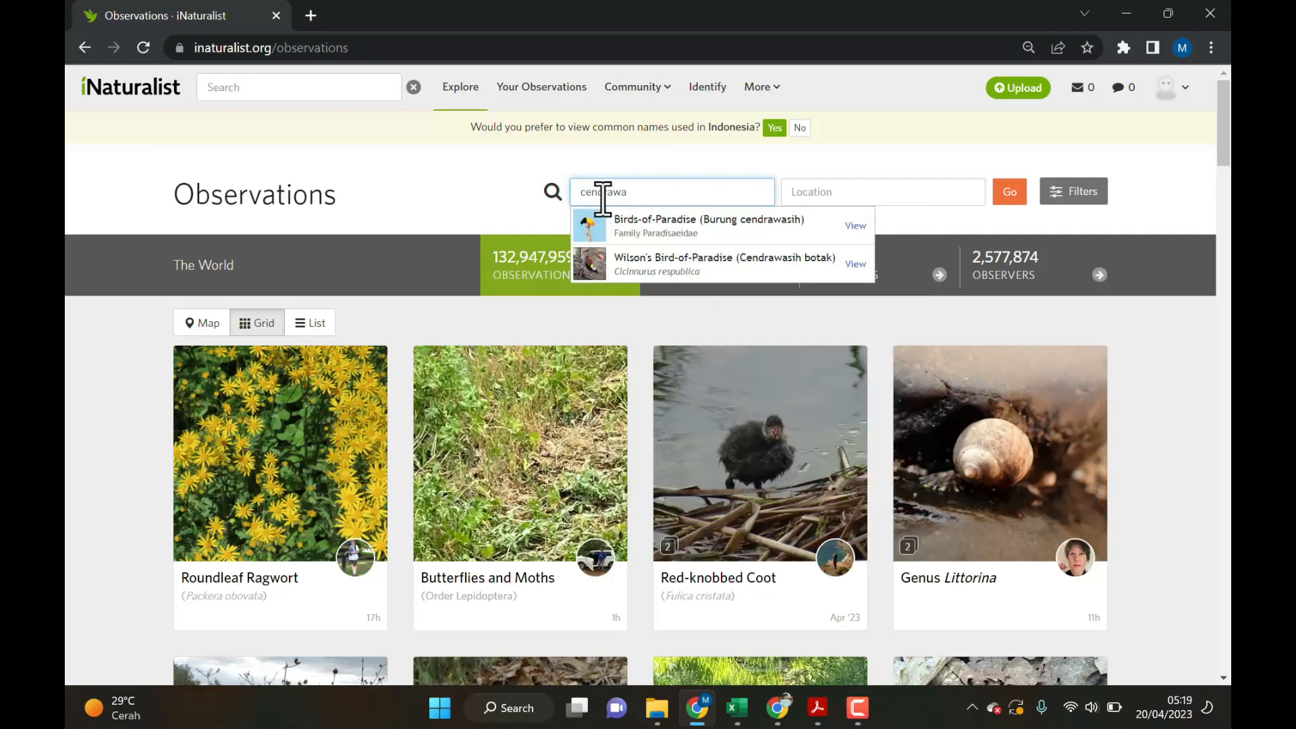
{"action": "left_click", "coordinate": [665, 230]}
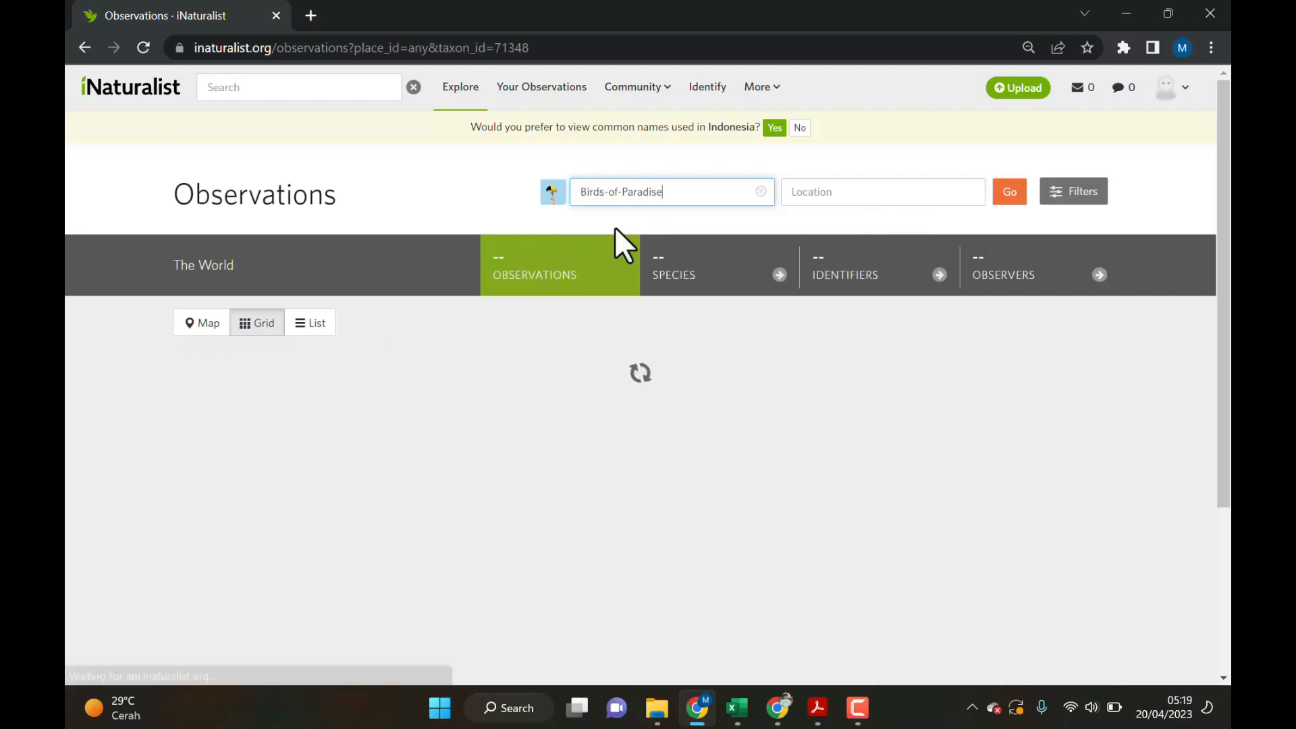
{"action": "scroll", "coordinate": [556, 449], "scroll_direction": "down", "scroll_amount": 10}
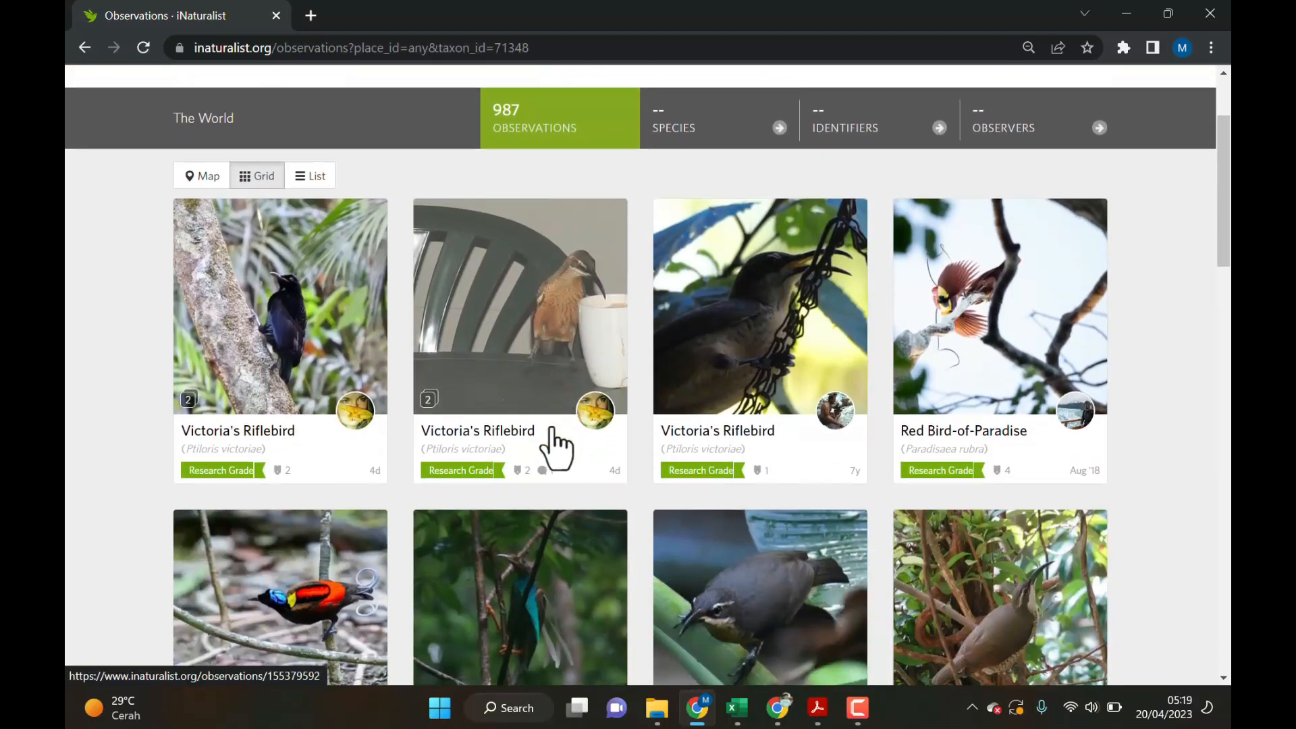
{"action": "scroll", "coordinate": [555, 449], "scroll_direction": "up", "scroll_amount": 10}
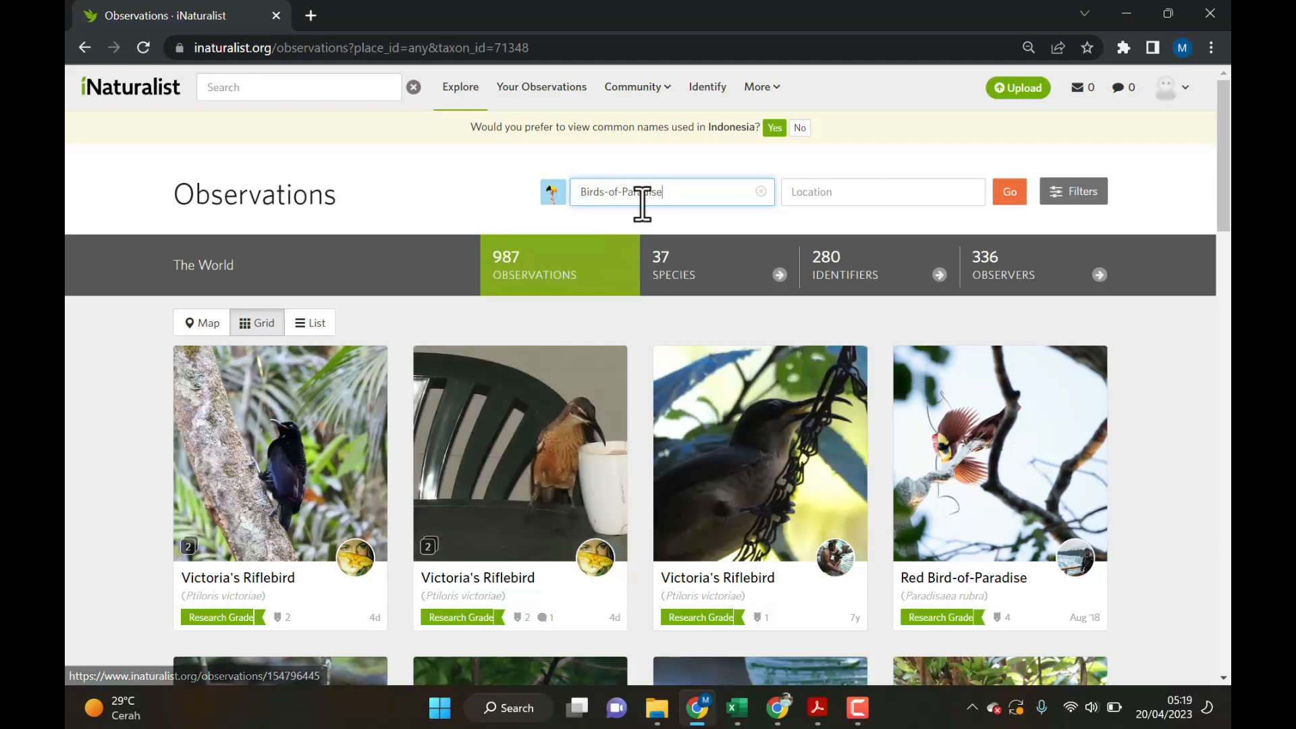
Open the export page for the Birds-of-Paradise observations through the download option in the filters, and review its query settings.
{"action": "left_click", "coordinate": [1088, 206]}
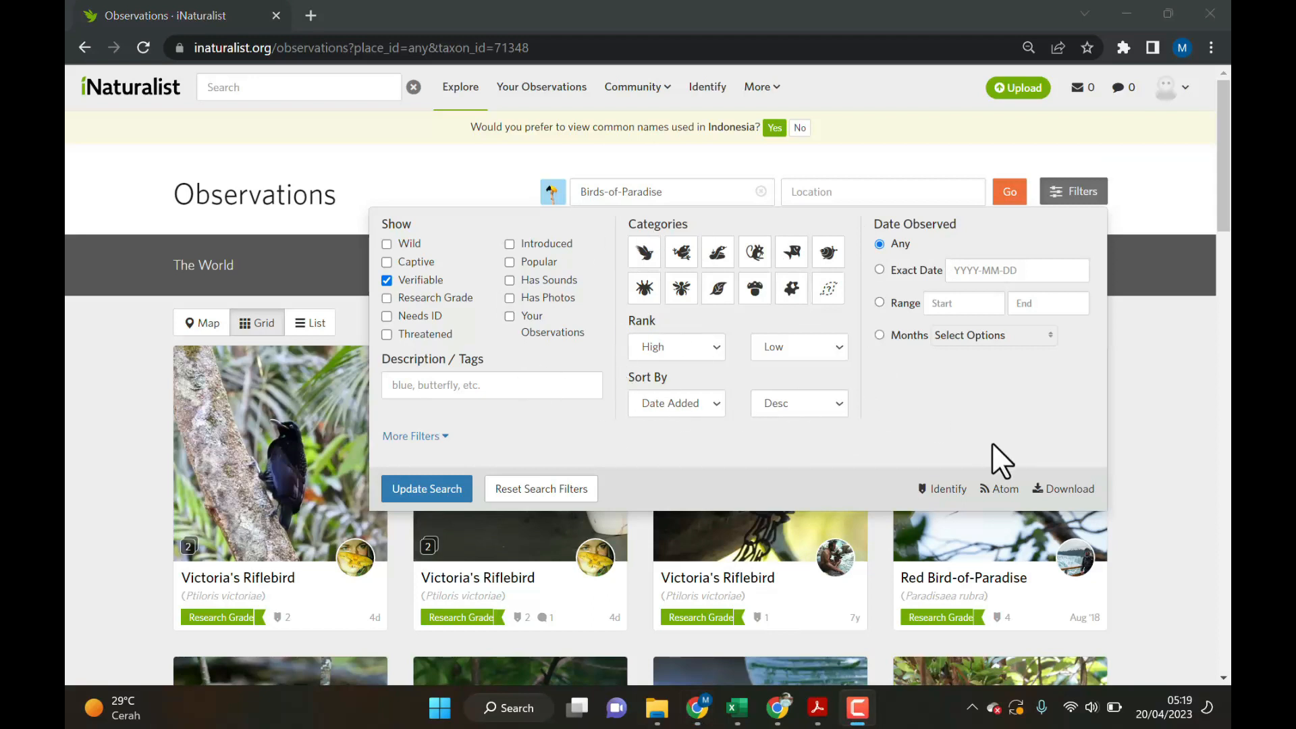
{"action": "left_click", "coordinate": [1054, 490]}
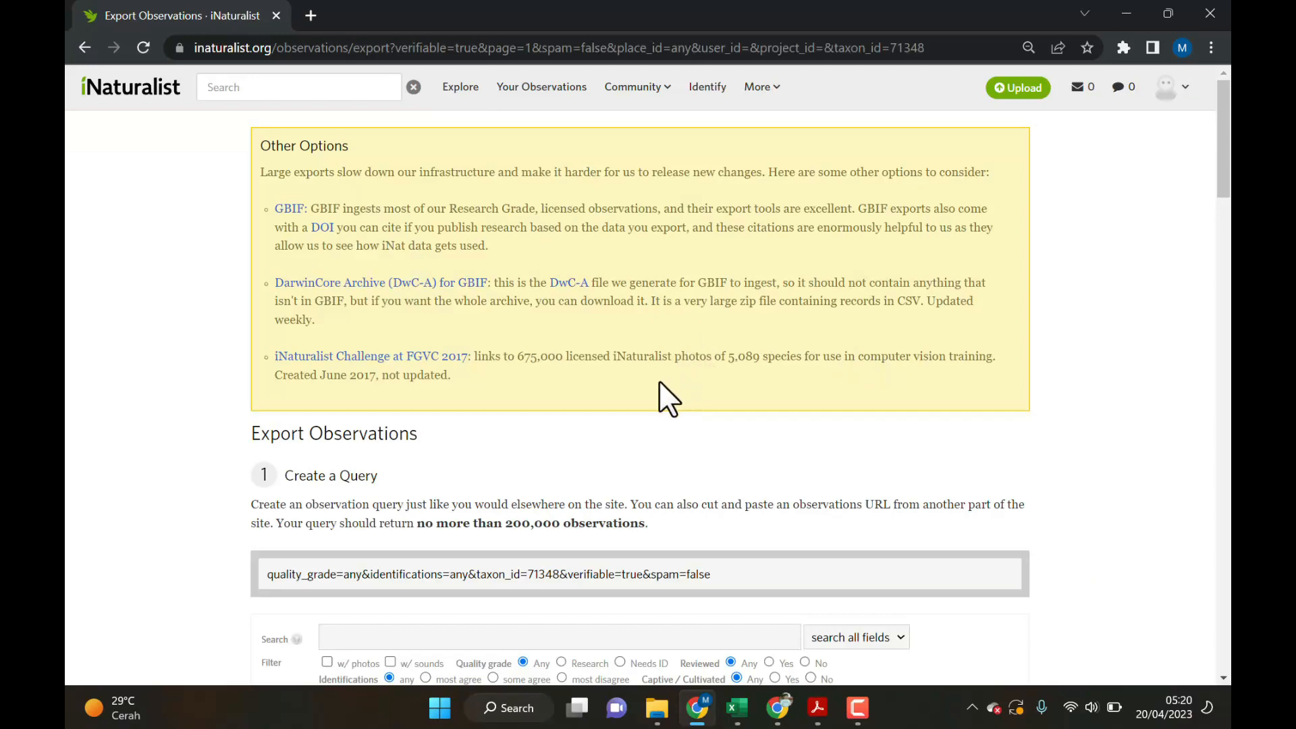
{"action": "scroll", "coordinate": [547, 317], "scroll_direction": "down", "scroll_amount": 5}
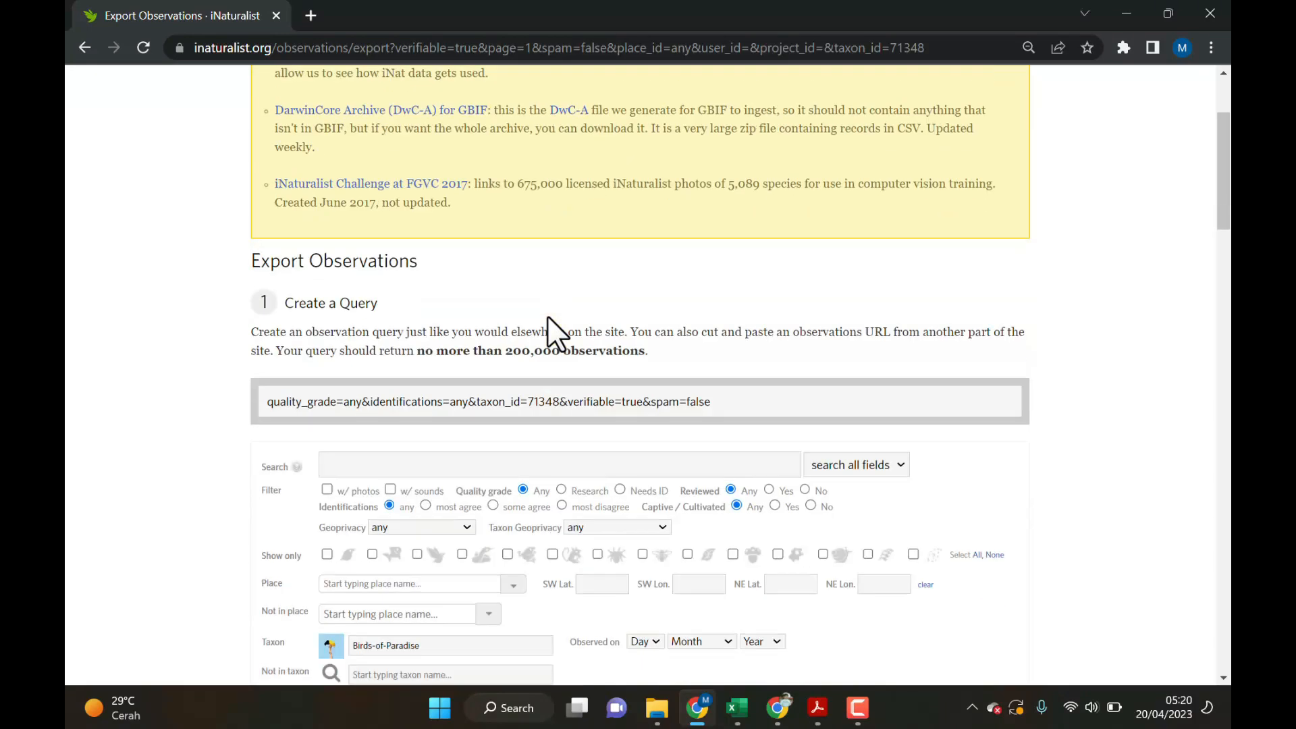
{"action": "scroll", "coordinate": [548, 318], "scroll_direction": "down", "scroll_amount": 9}
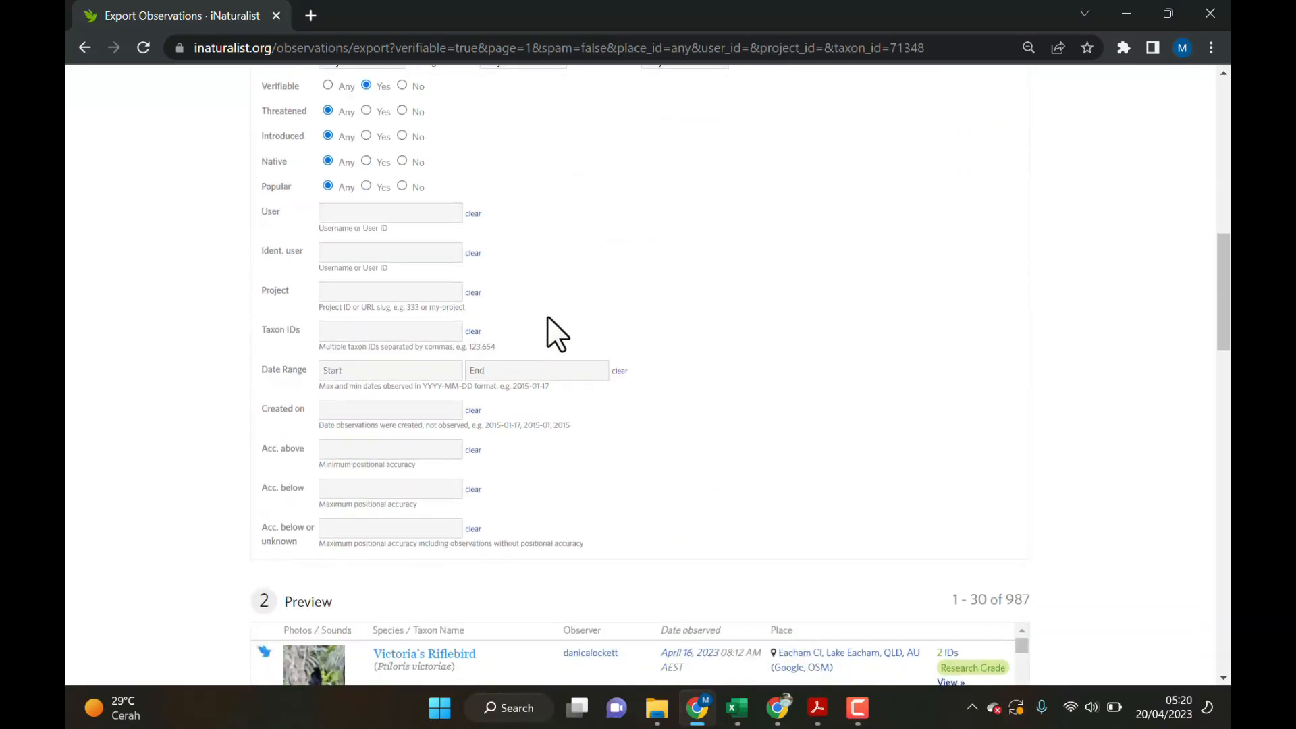
Create the Birds-of-Paradise export with the default columns and request an email with the data.
{"action": "scroll", "coordinate": [549, 317], "scroll_direction": "down", "scroll_amount": 5}
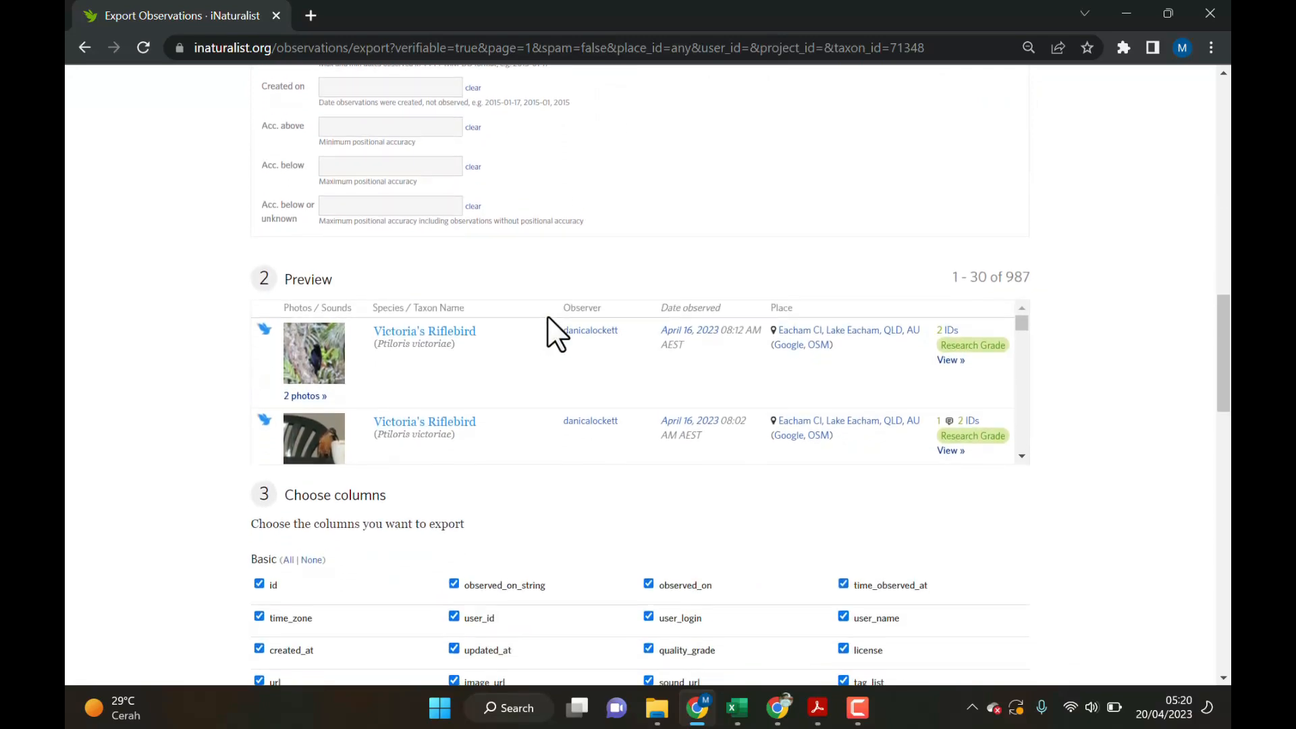
{"action": "scroll", "coordinate": [549, 317], "scroll_direction": "down", "scroll_amount": 15}
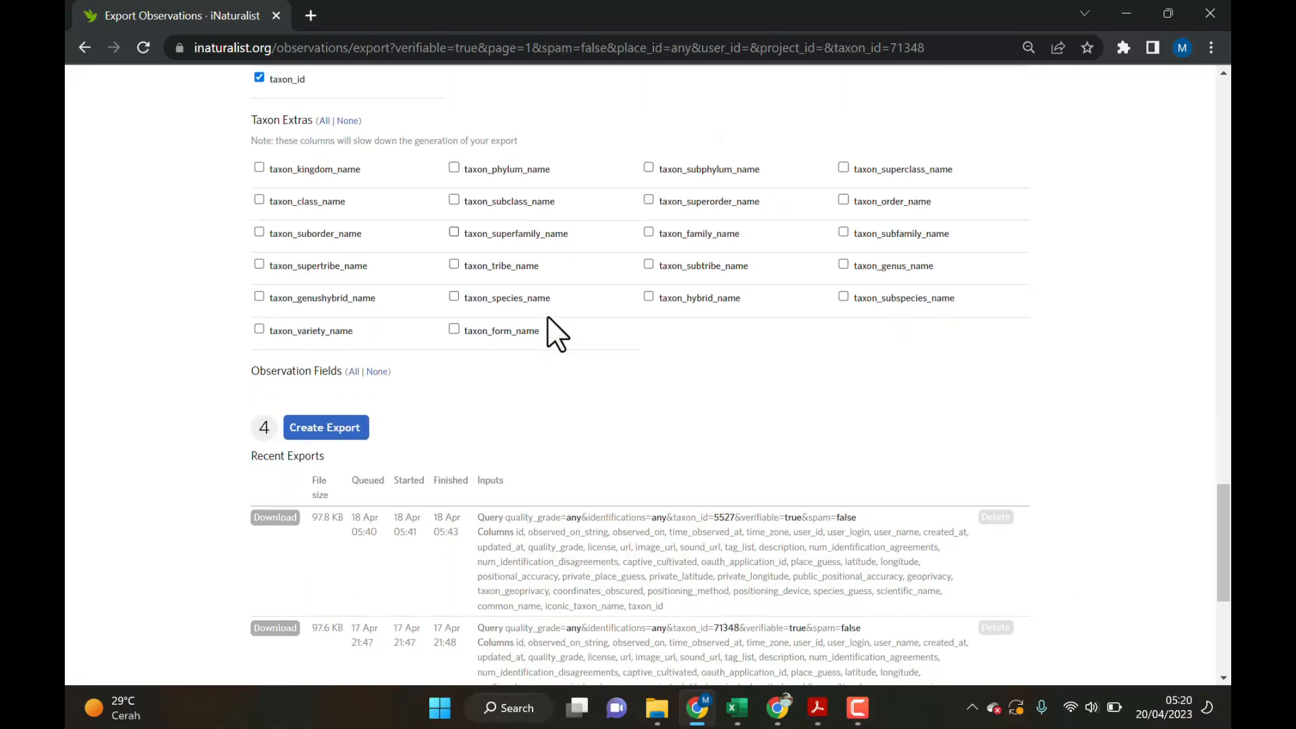
{"action": "scroll", "coordinate": [549, 317], "scroll_direction": "down", "scroll_amount": 2}
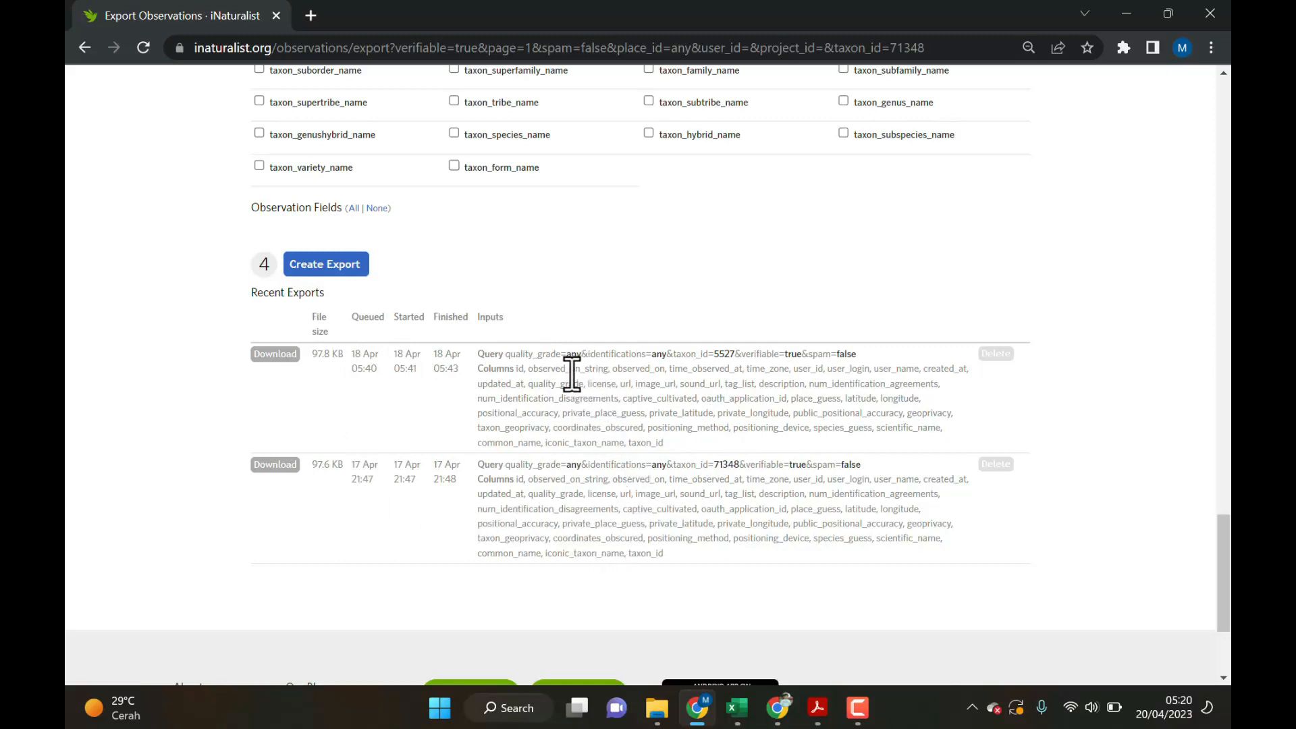
{"action": "left_click", "coordinate": [334, 266]}
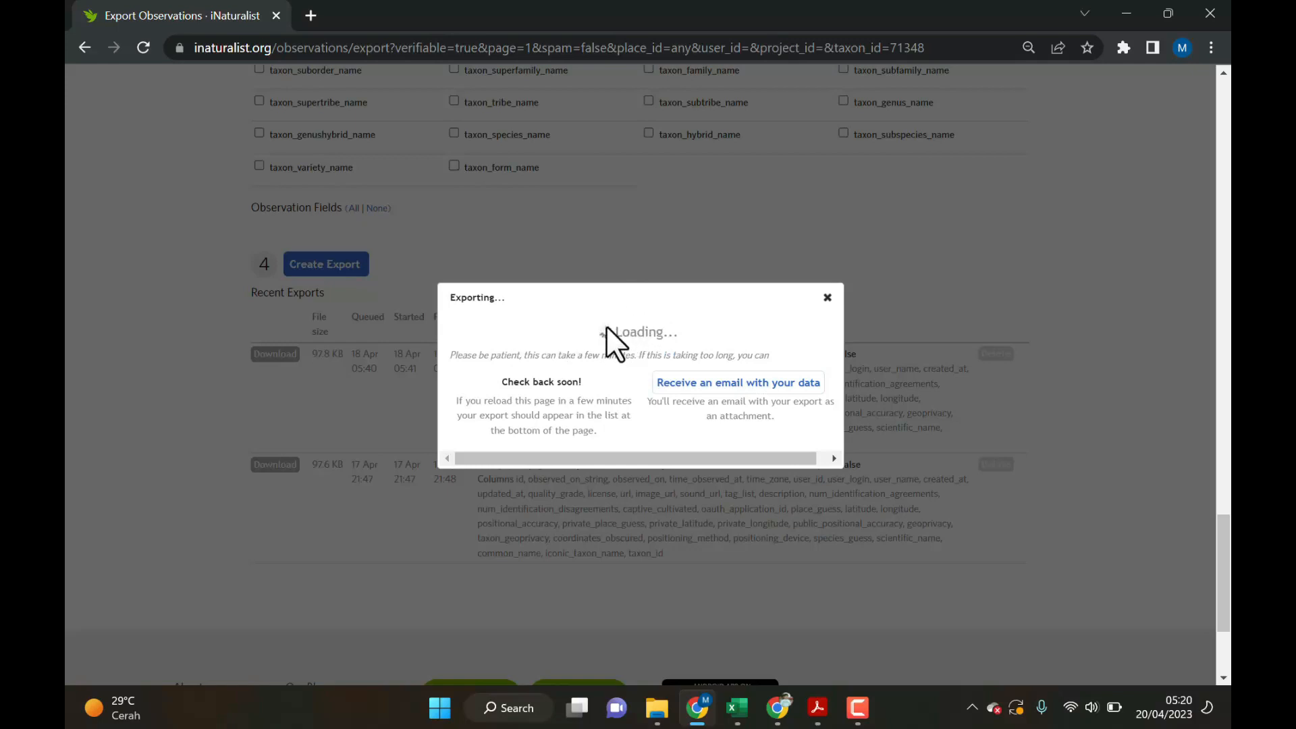
{"action": "left_click", "coordinate": [682, 386]}
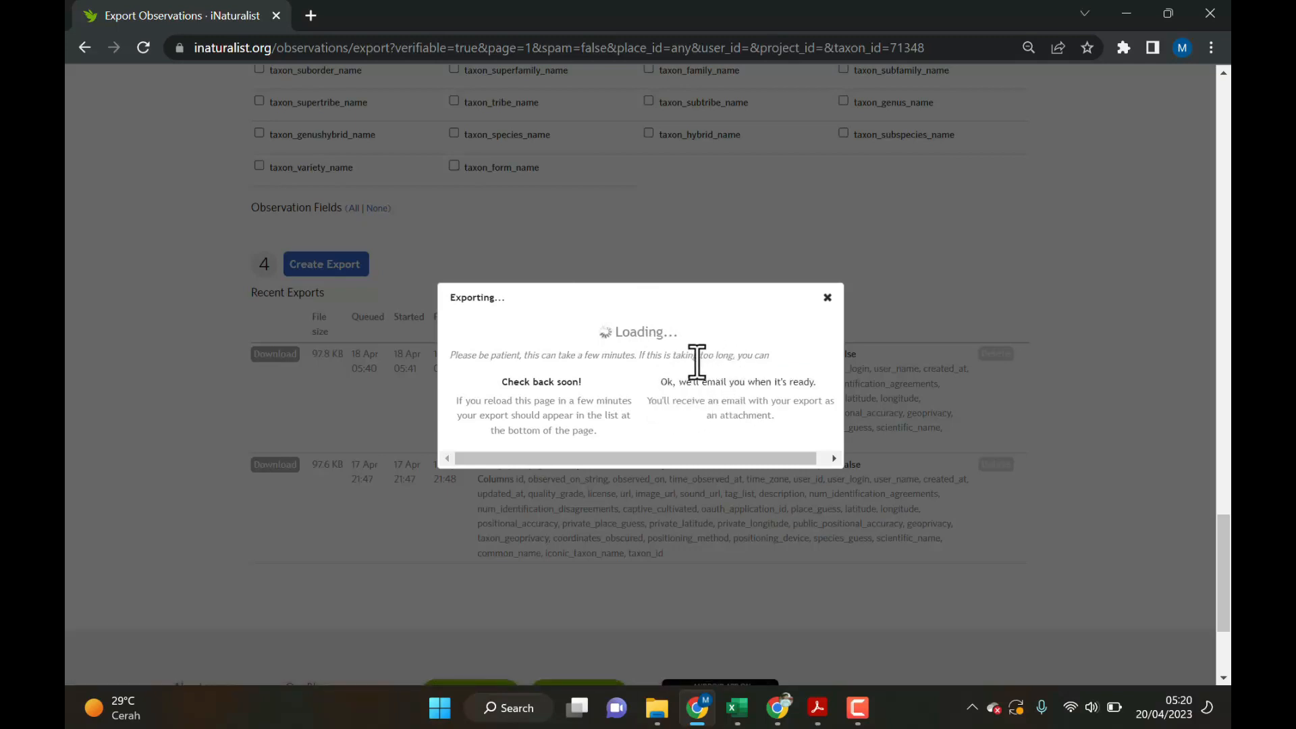
Switch to File Explorer, open the Downloads folder and maximize the window.
{"action": "right_click", "coordinate": [651, 706]}
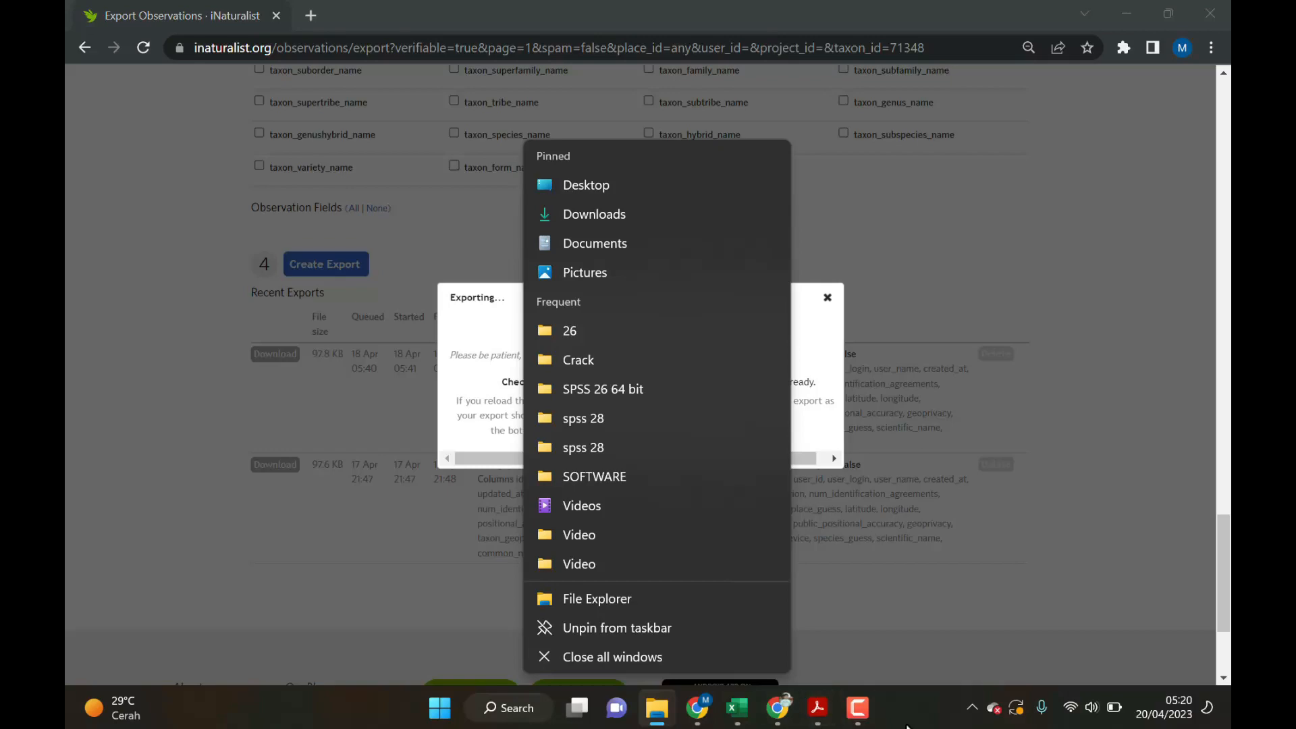
{"action": "left_click", "coordinate": [910, 727]}
{"action": "key", "text": "super+e"}
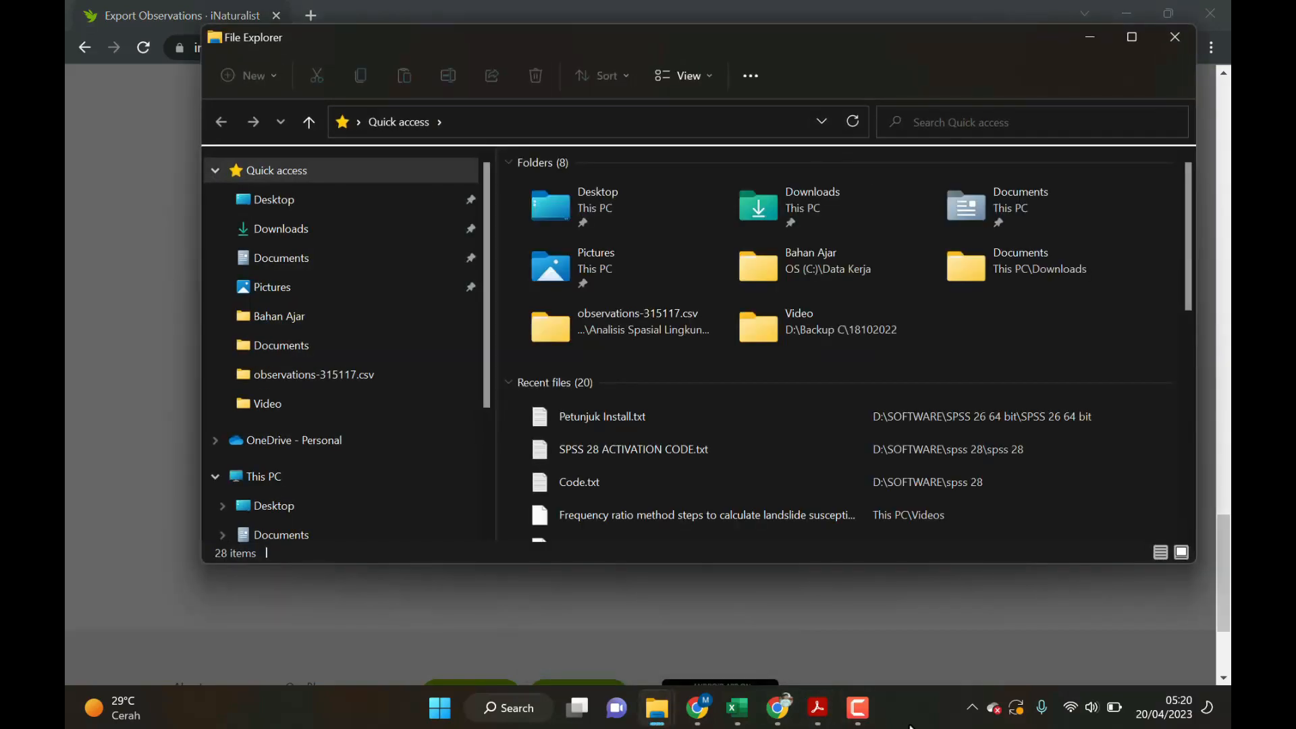
{"action": "left_click", "coordinate": [341, 228]}
{"action": "left_click", "coordinate": [1133, 37]}
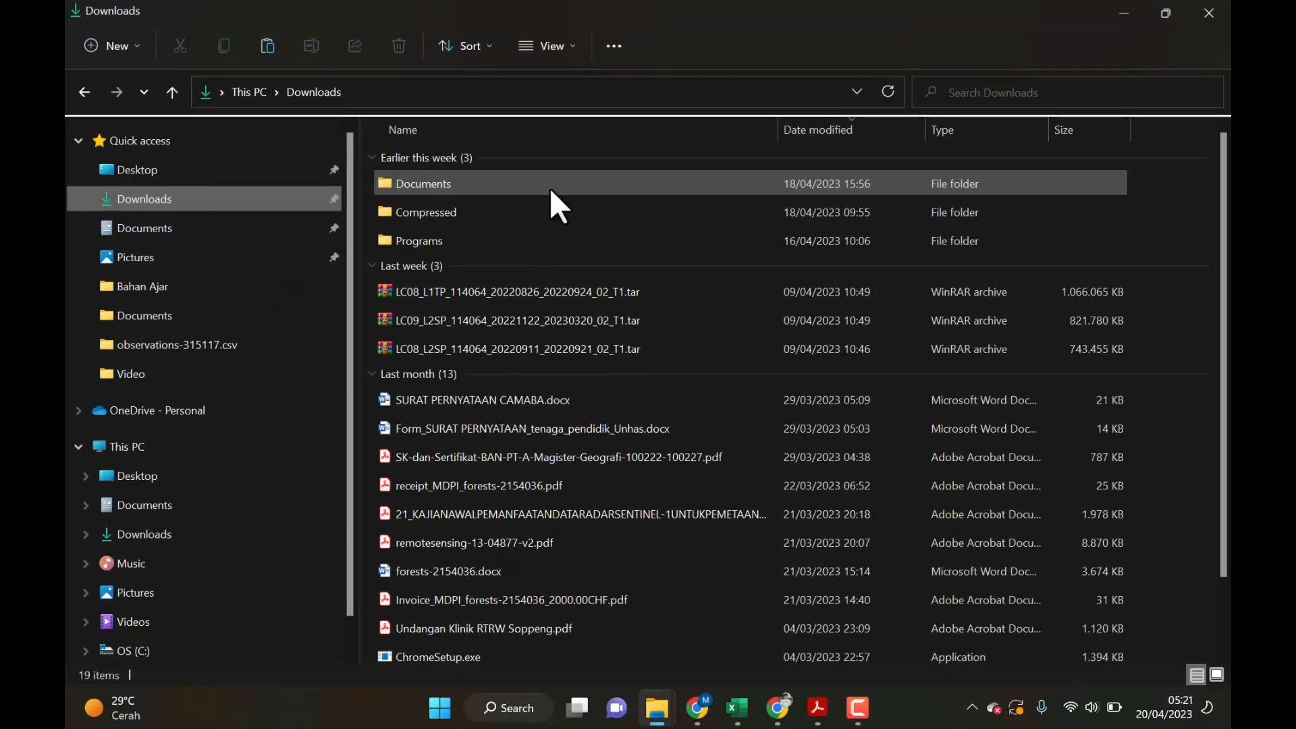
Browse to C:\Data Kerja\Bahan Ajar\Analisis Spasial Lingkungan and open the extracted observations-315117.csv folder.
{"action": "scroll", "coordinate": [232, 505], "scroll_direction": "down", "scroll_amount": 1}
{"action": "left_click", "coordinate": [160, 616]}
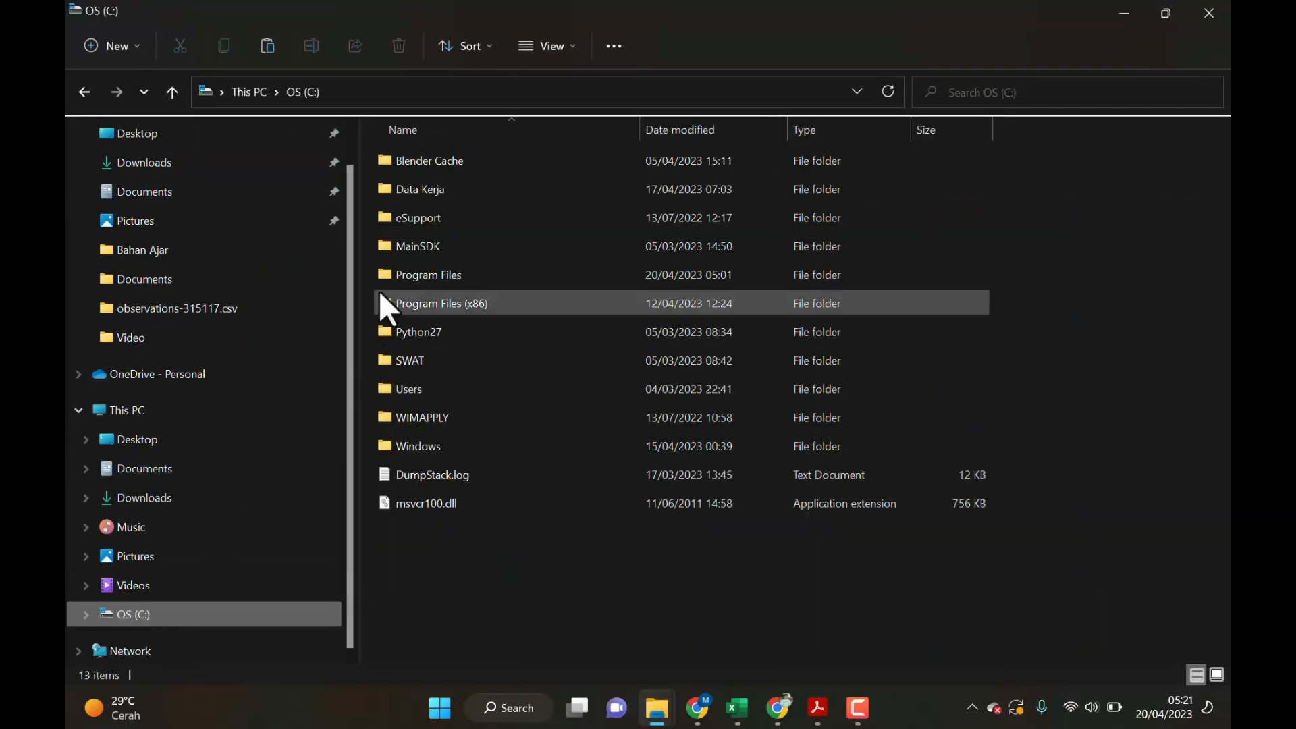
{"action": "double_click", "coordinate": [427, 188]}
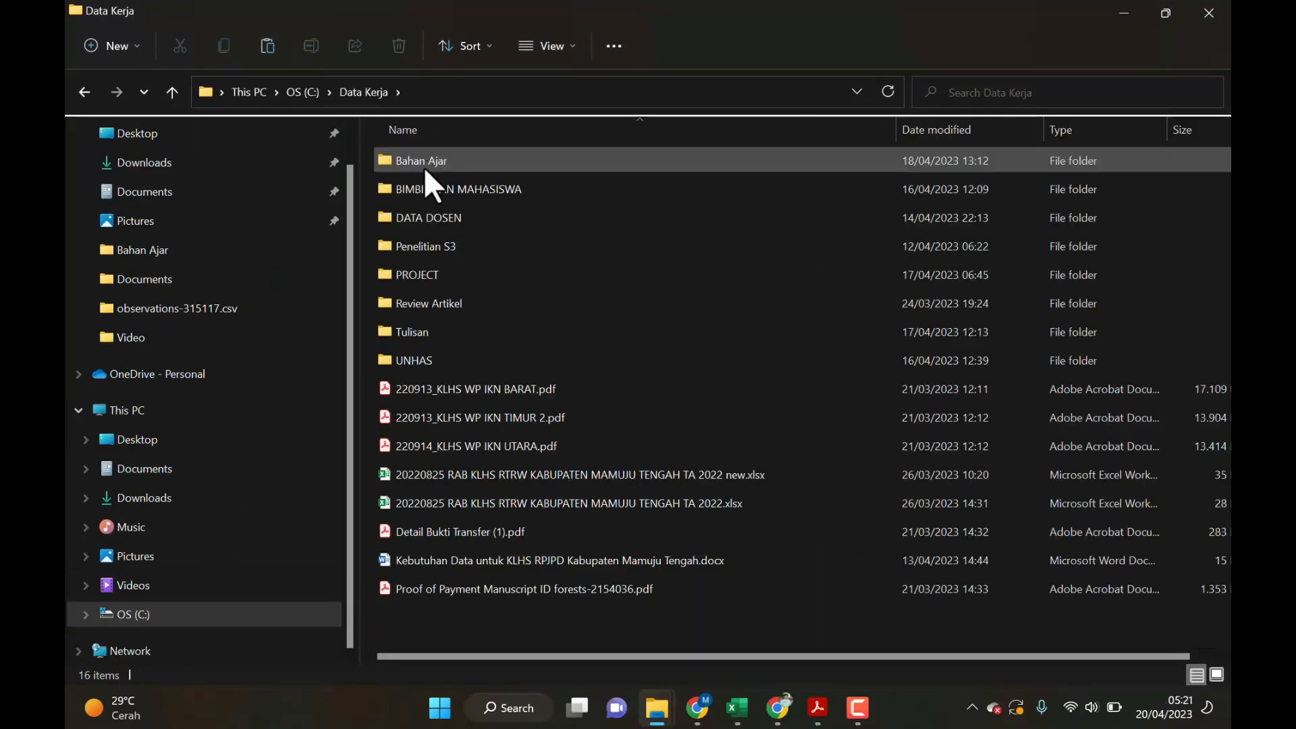
{"action": "double_click", "coordinate": [424, 168]}
{"action": "double_click", "coordinate": [427, 163]}
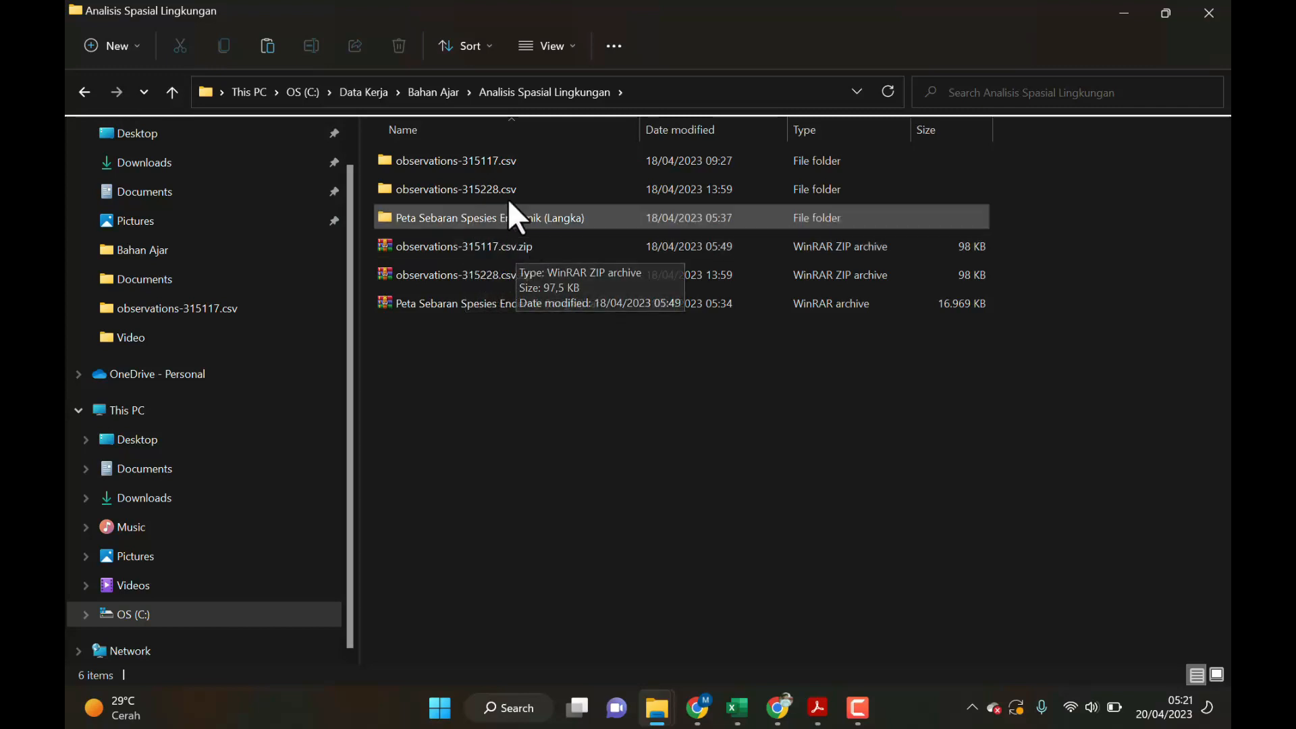
{"action": "double_click", "coordinate": [500, 163]}
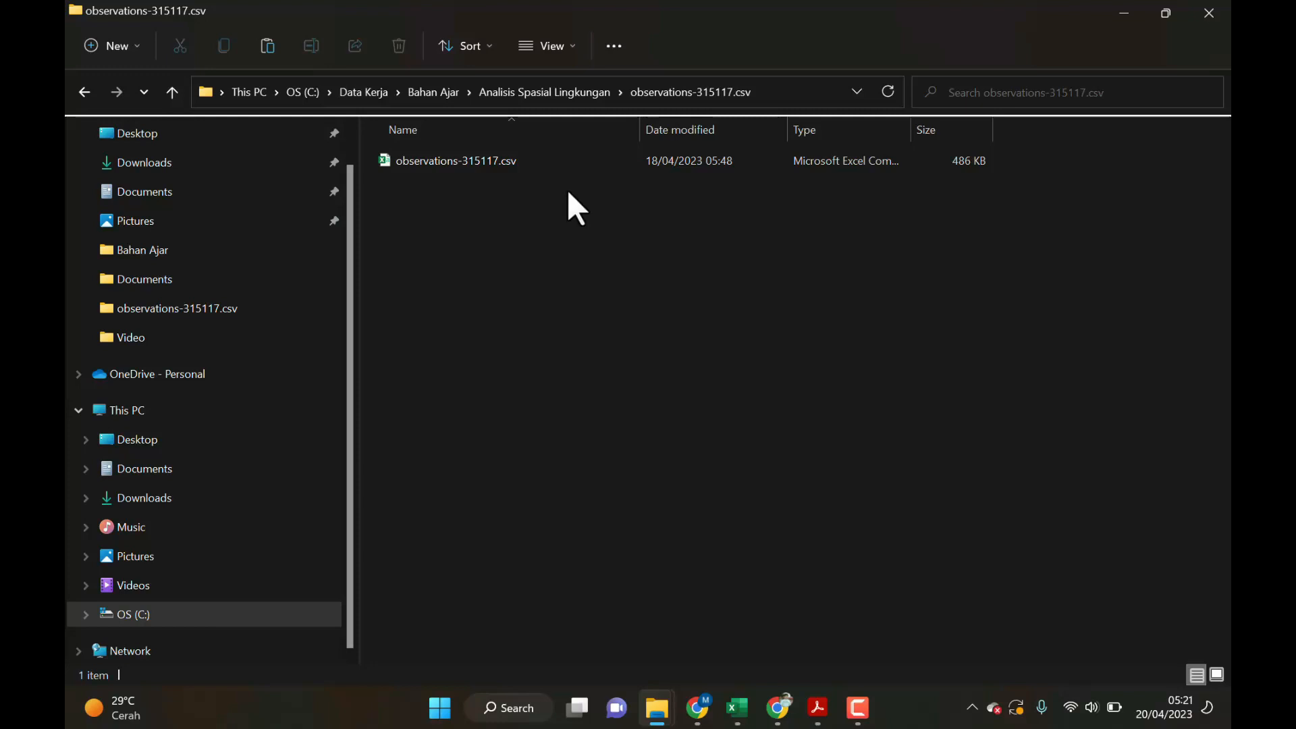
Find and launch QGIS Desktop 3.28.3, and create a new empty project.
{"action": "left_click", "coordinate": [497, 703]}
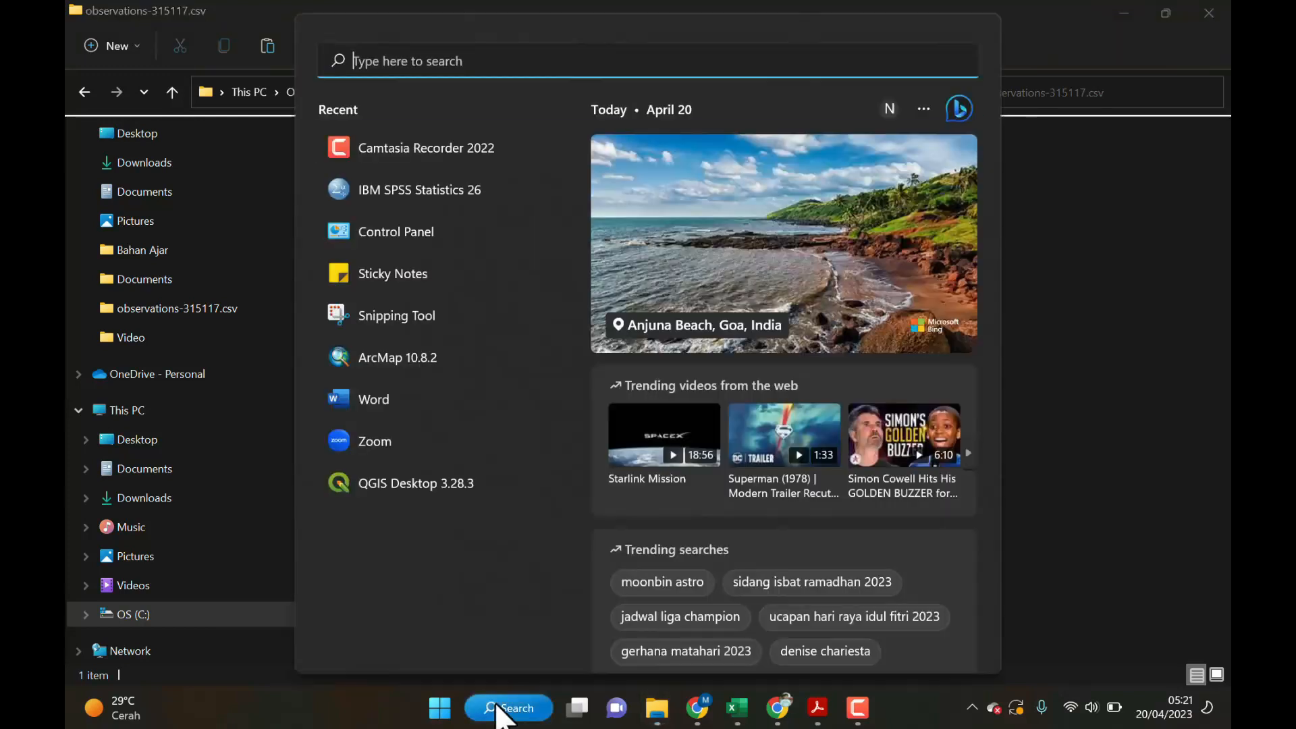
{"action": "type", "text": "qgis"}
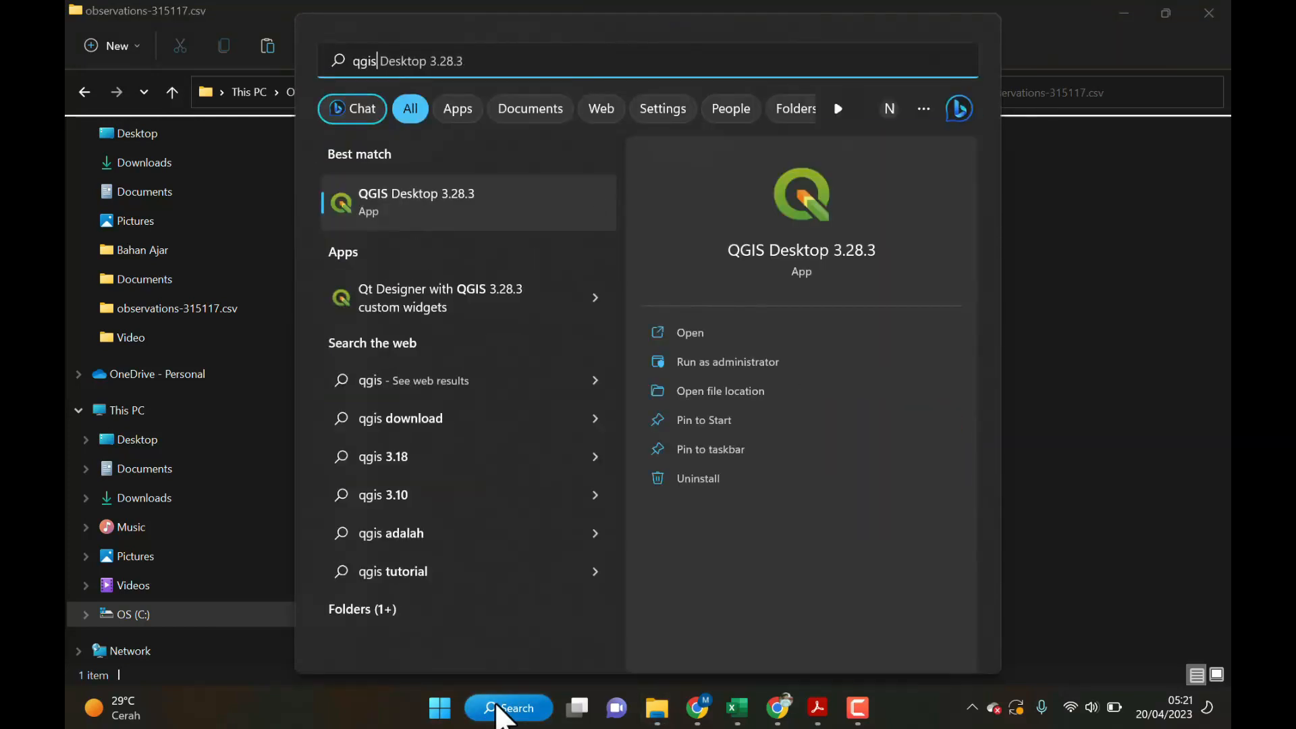
{"action": "right_click", "coordinate": [454, 200]}
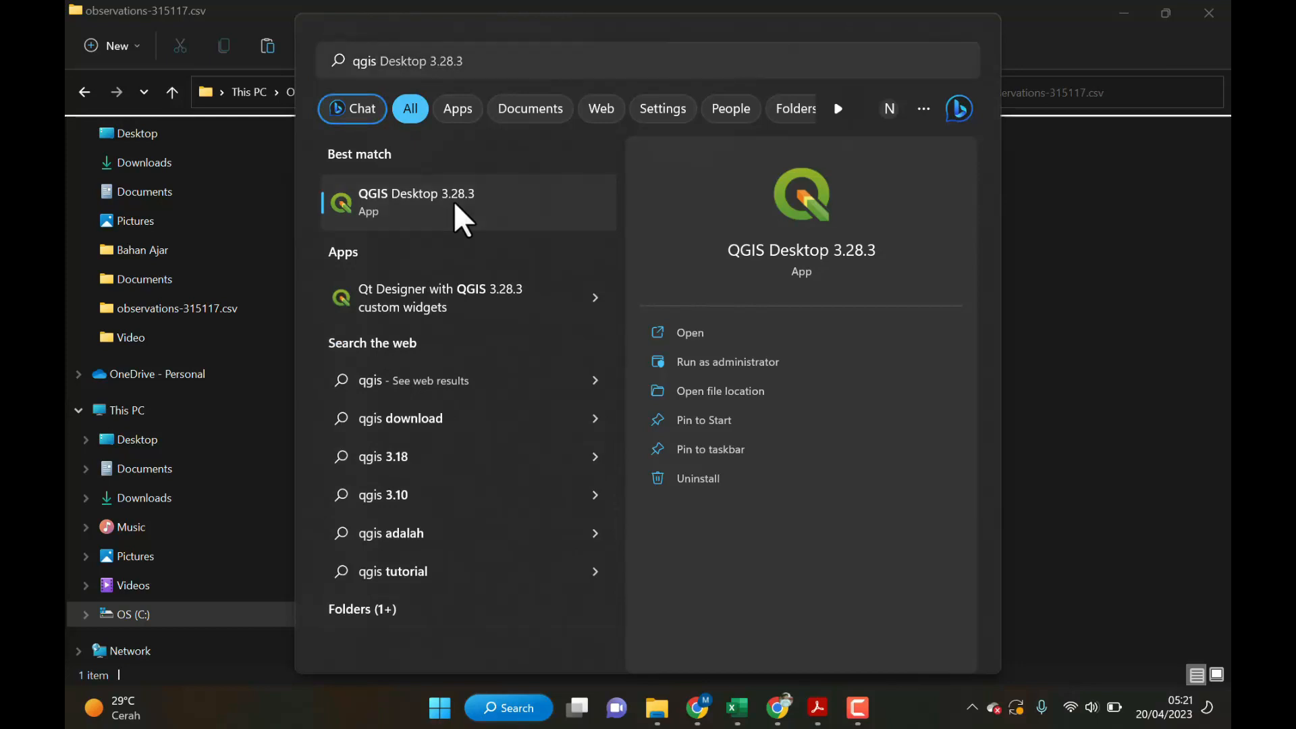
{"action": "left_click", "coordinate": [433, 206]}
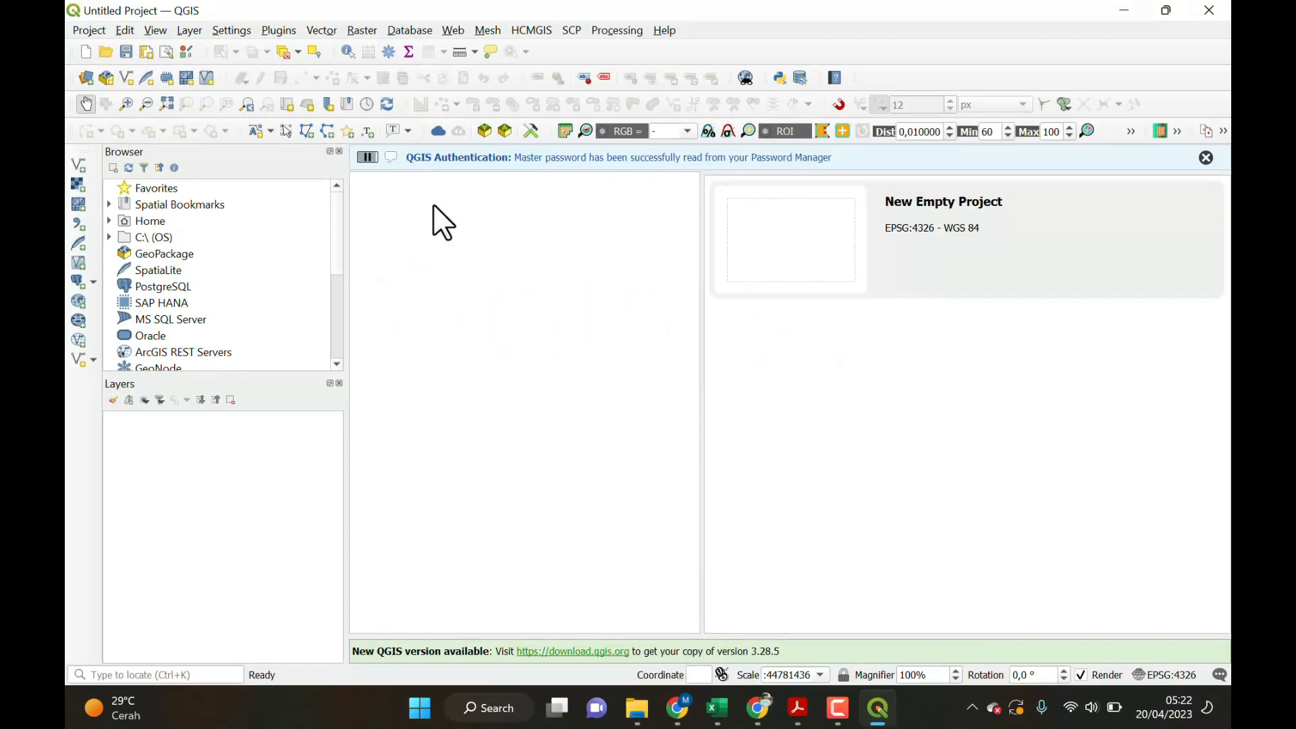
{"action": "double_click", "coordinate": [839, 259]}
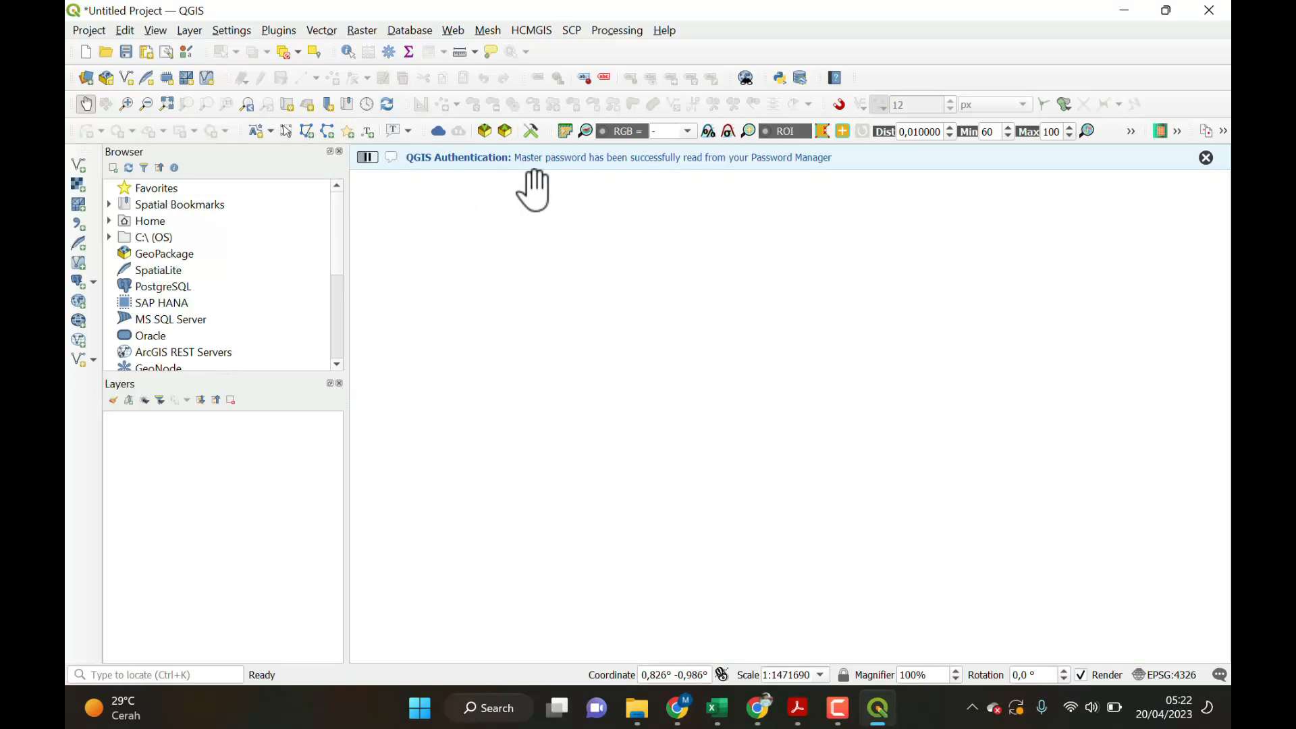
Start adding a delimited text layer to the empty project.
{"action": "right_click", "coordinate": [197, 30]}
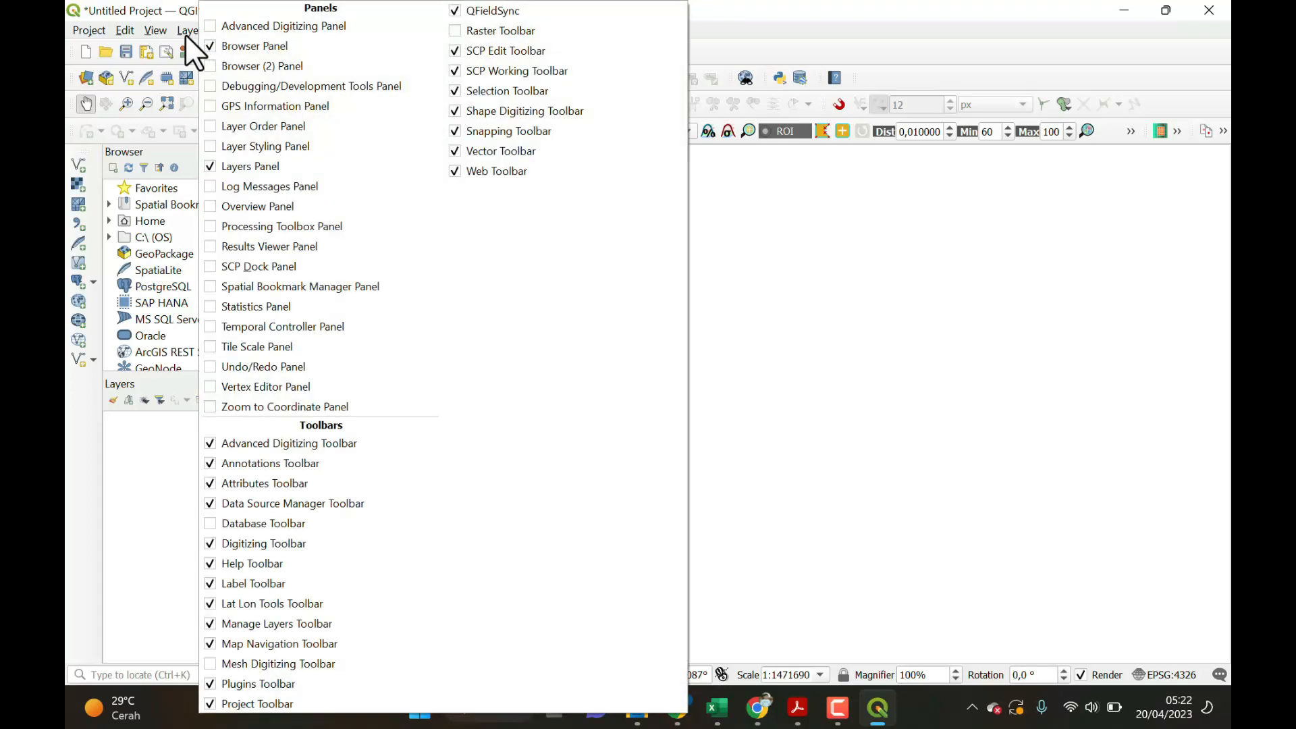
{"action": "left_click", "coordinate": [184, 31]}
{"action": "mouse_move", "coordinate": [265, 91]}
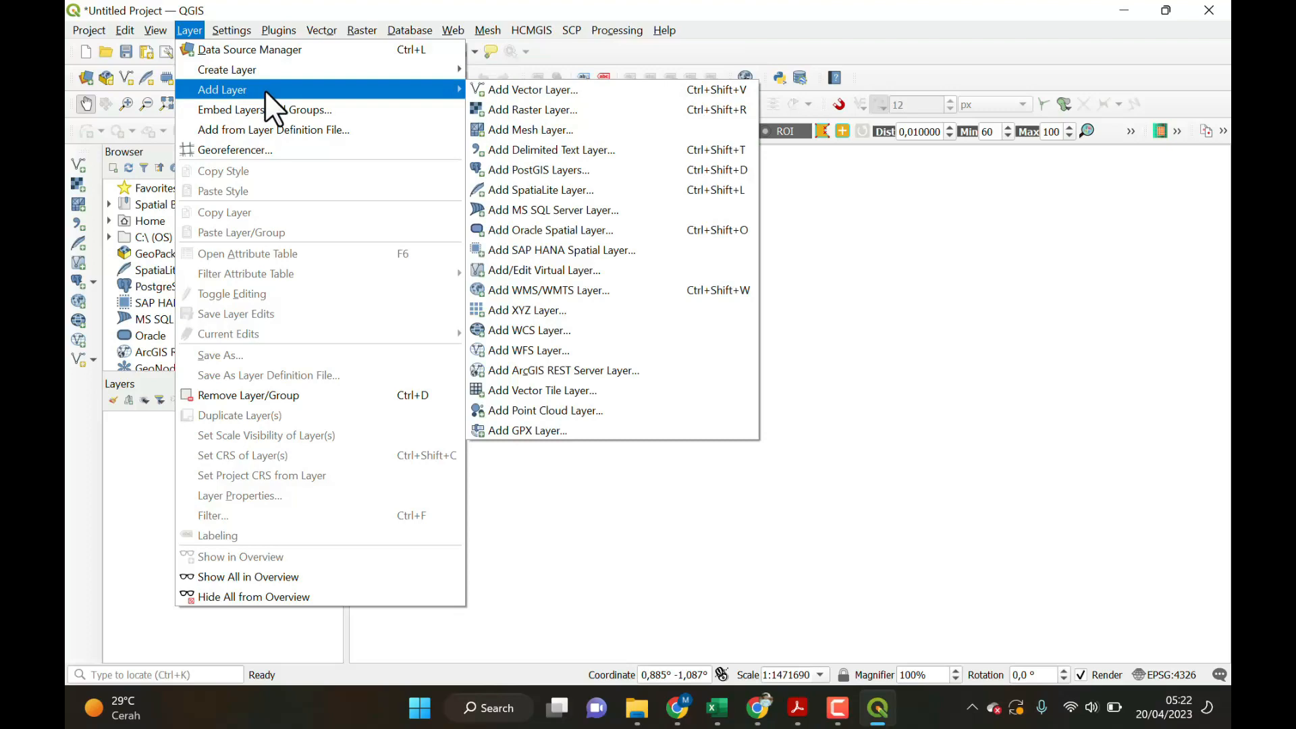
{"action": "left_click", "coordinate": [508, 147]}
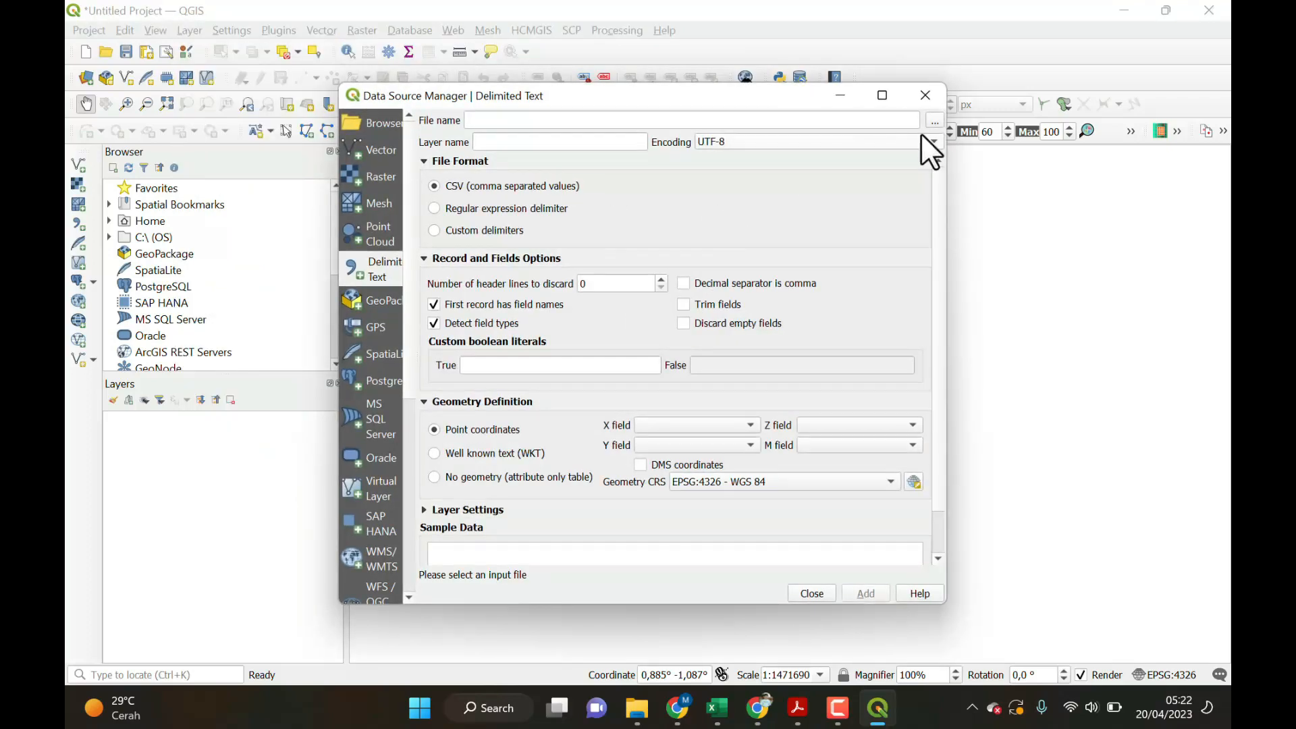
Choose observations-315117.csv from its folder under Data Kerja\Bahan Ajar\Analisis Spasial Lingkungan as the delimited text source.
{"action": "left_click", "coordinate": [934, 121]}
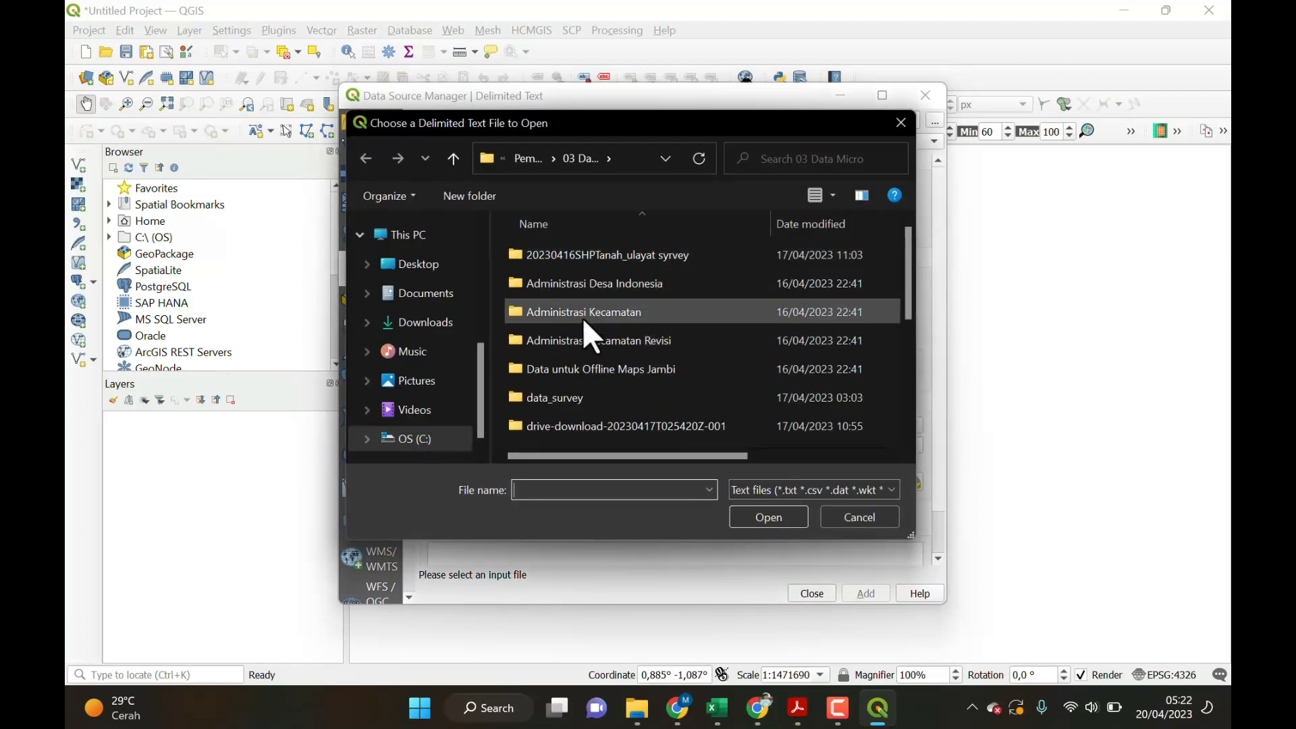
{"action": "left_click", "coordinate": [463, 436]}
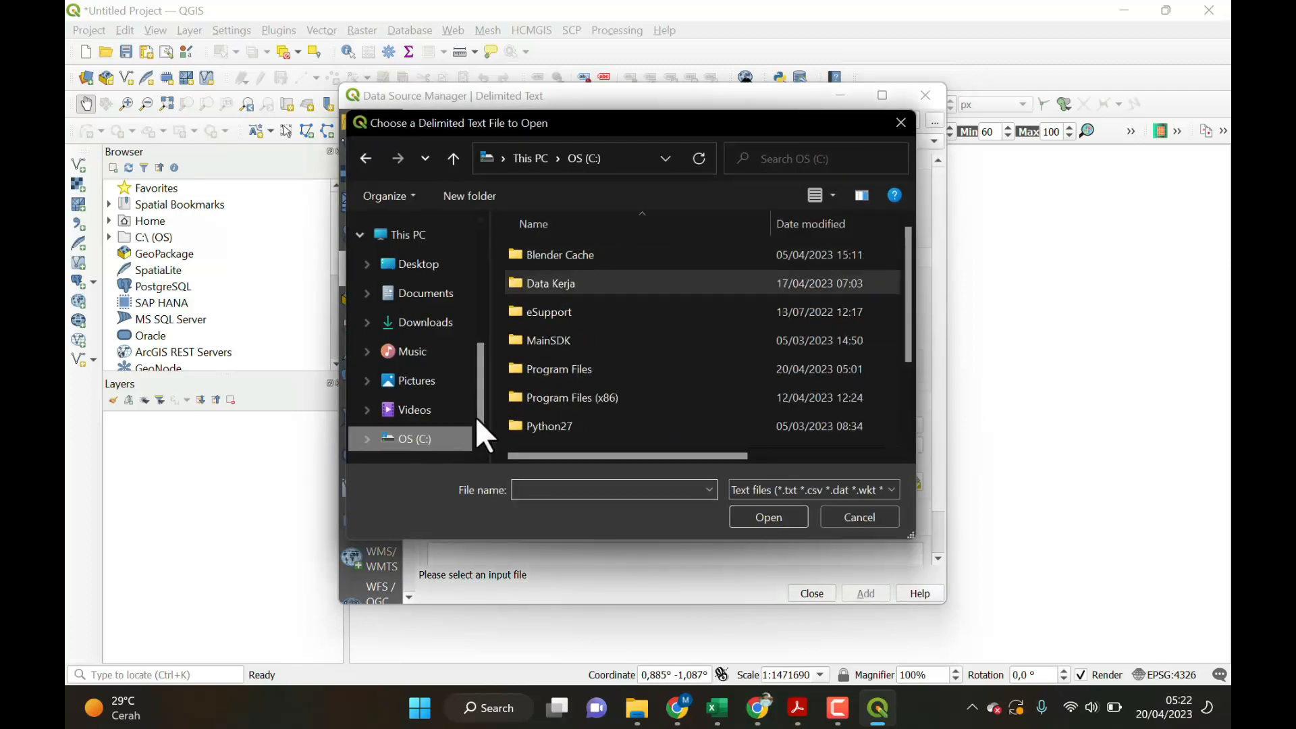
{"action": "right_click", "coordinate": [589, 285]}
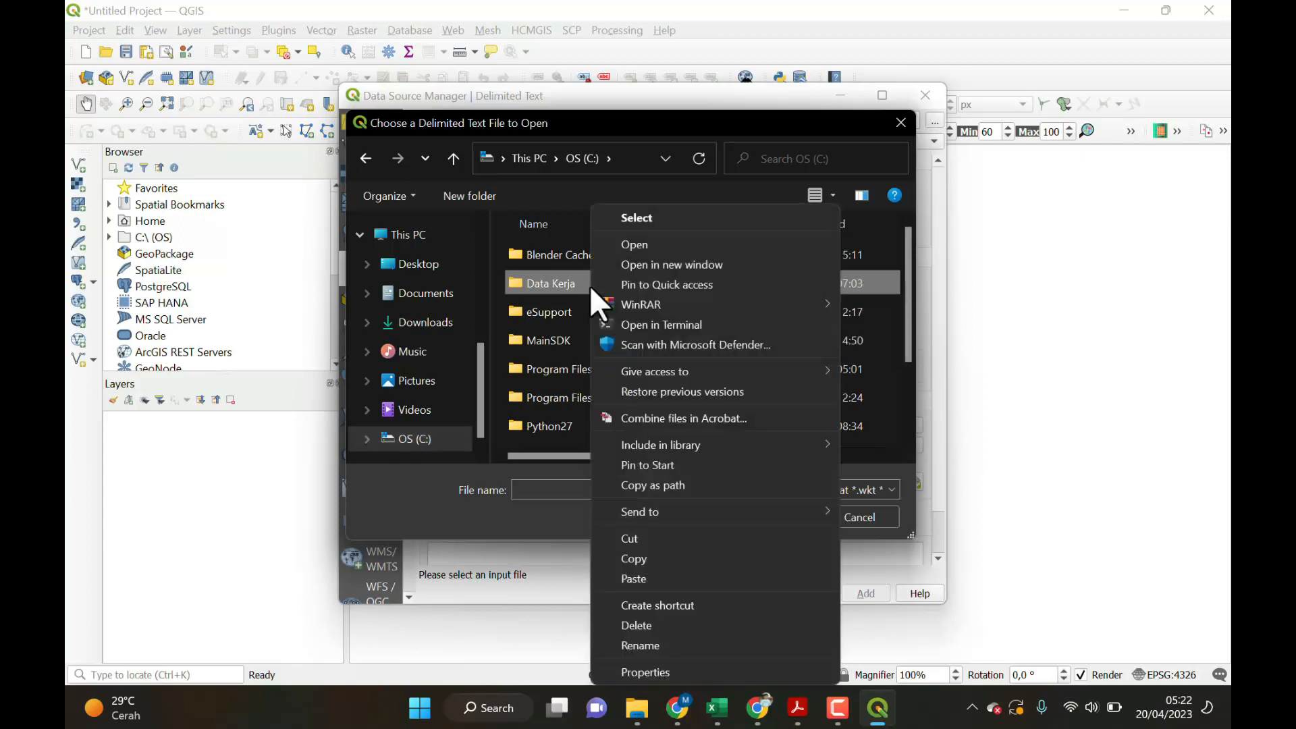
{"action": "double_click", "coordinate": [570, 286]}
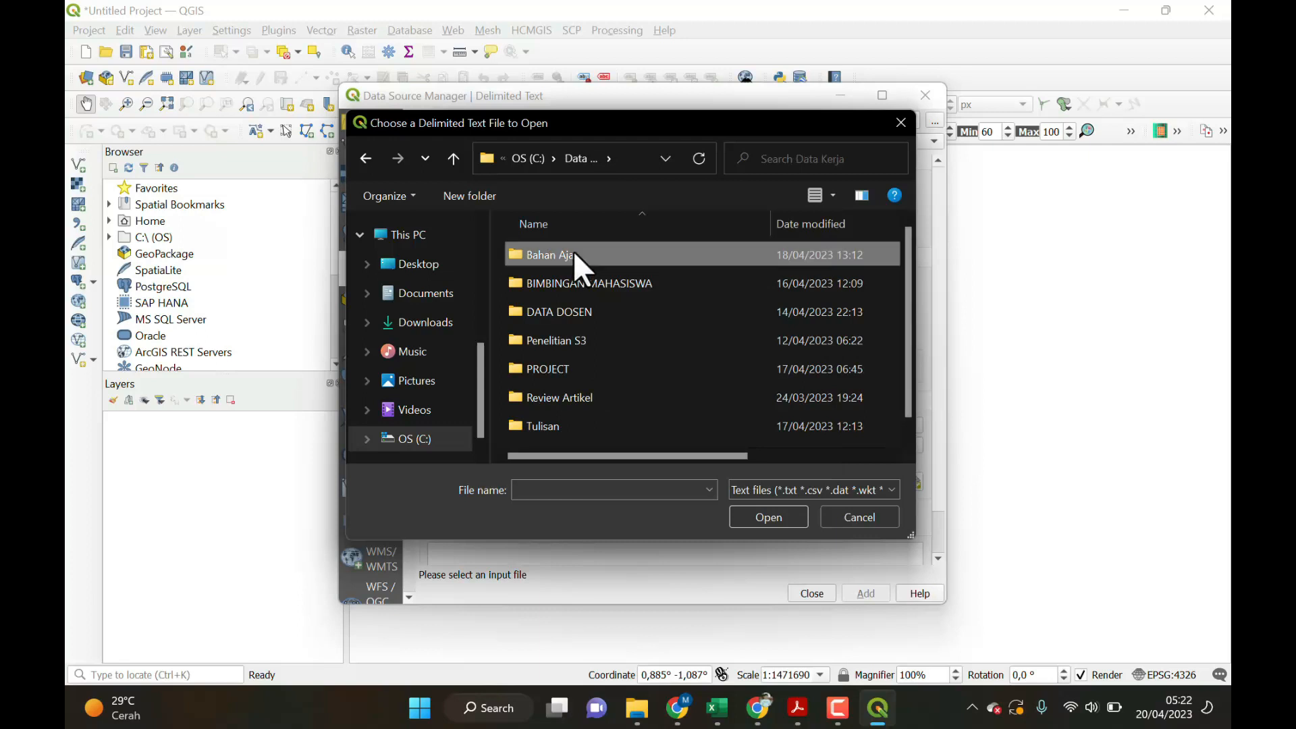
{"action": "double_click", "coordinate": [573, 250]}
{"action": "double_click", "coordinate": [570, 260]}
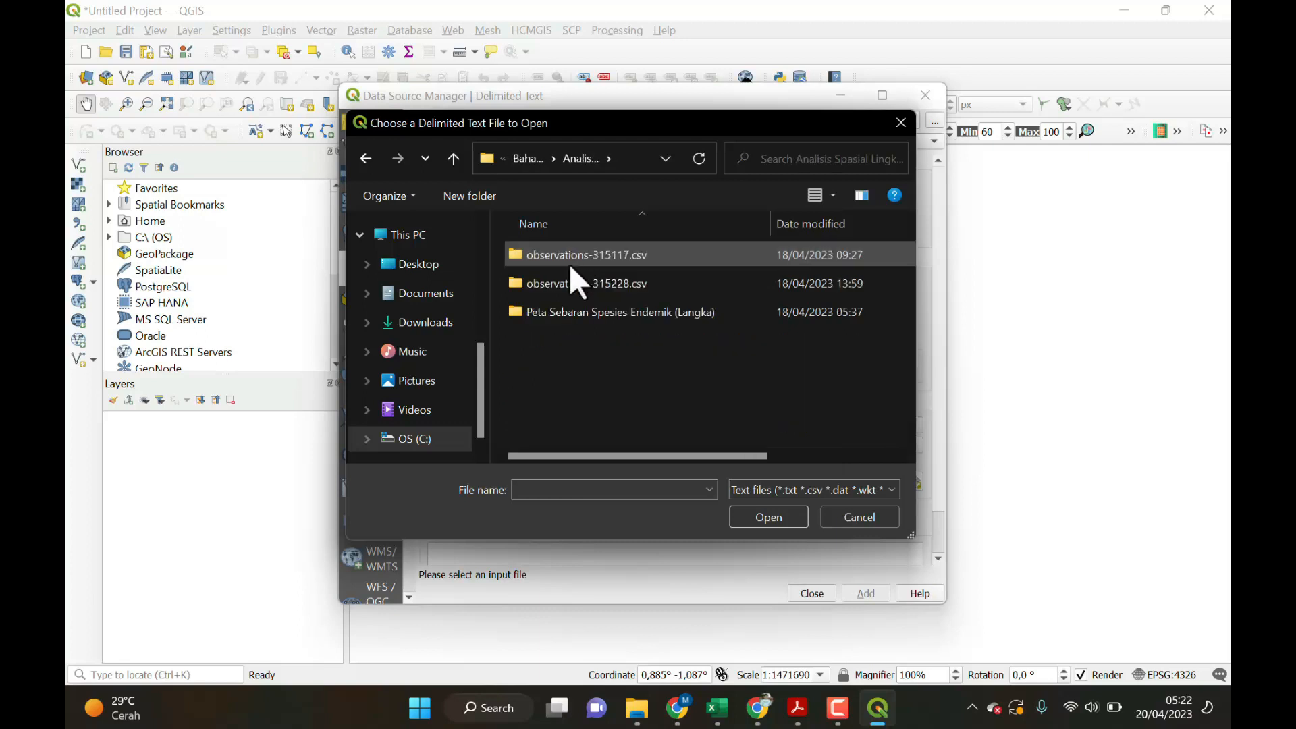
{"action": "double_click", "coordinate": [574, 258]}
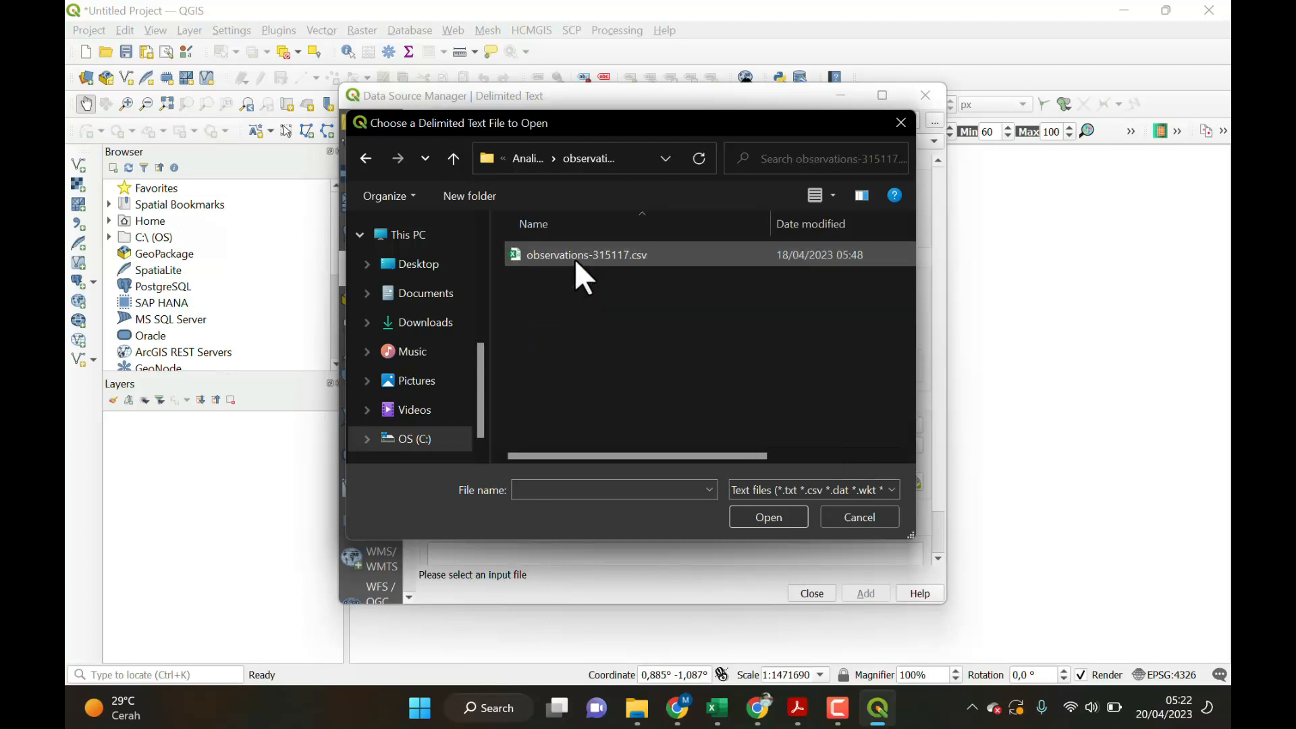
{"action": "left_click", "coordinate": [574, 258]}
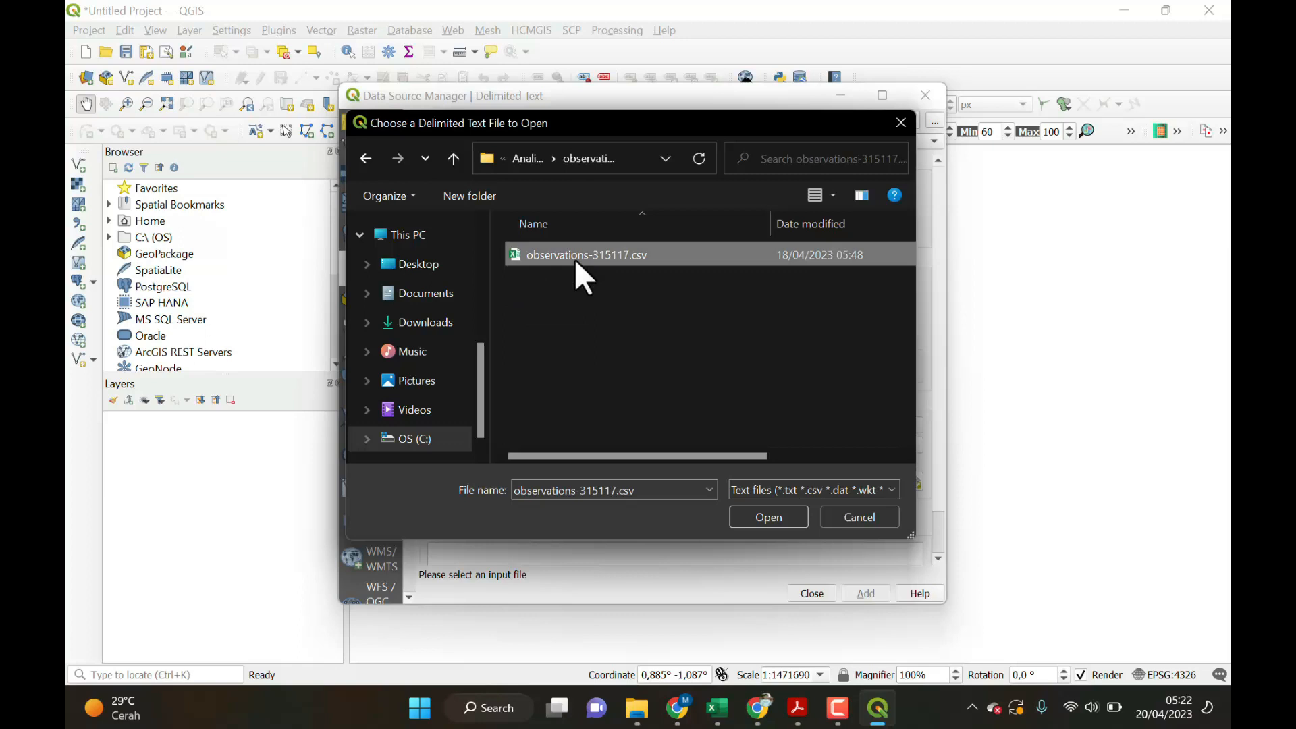
{"action": "left_click", "coordinate": [760, 511]}
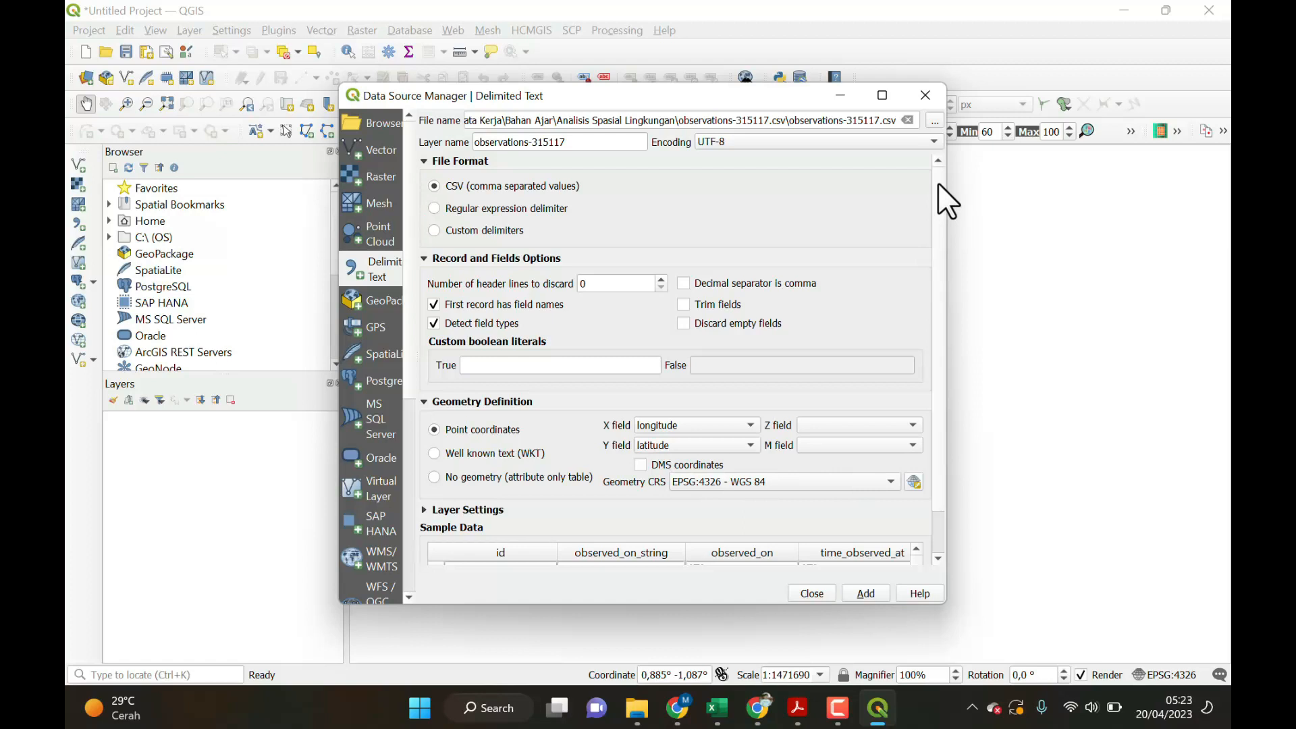
Add the CSV as a point layer using longitude for X, latitude for Y and EPSG:4326 - WGS 84, and minimize the import dialog.
{"action": "scroll", "coordinate": [938, 182], "scroll_direction": "down", "scroll_amount": 1}
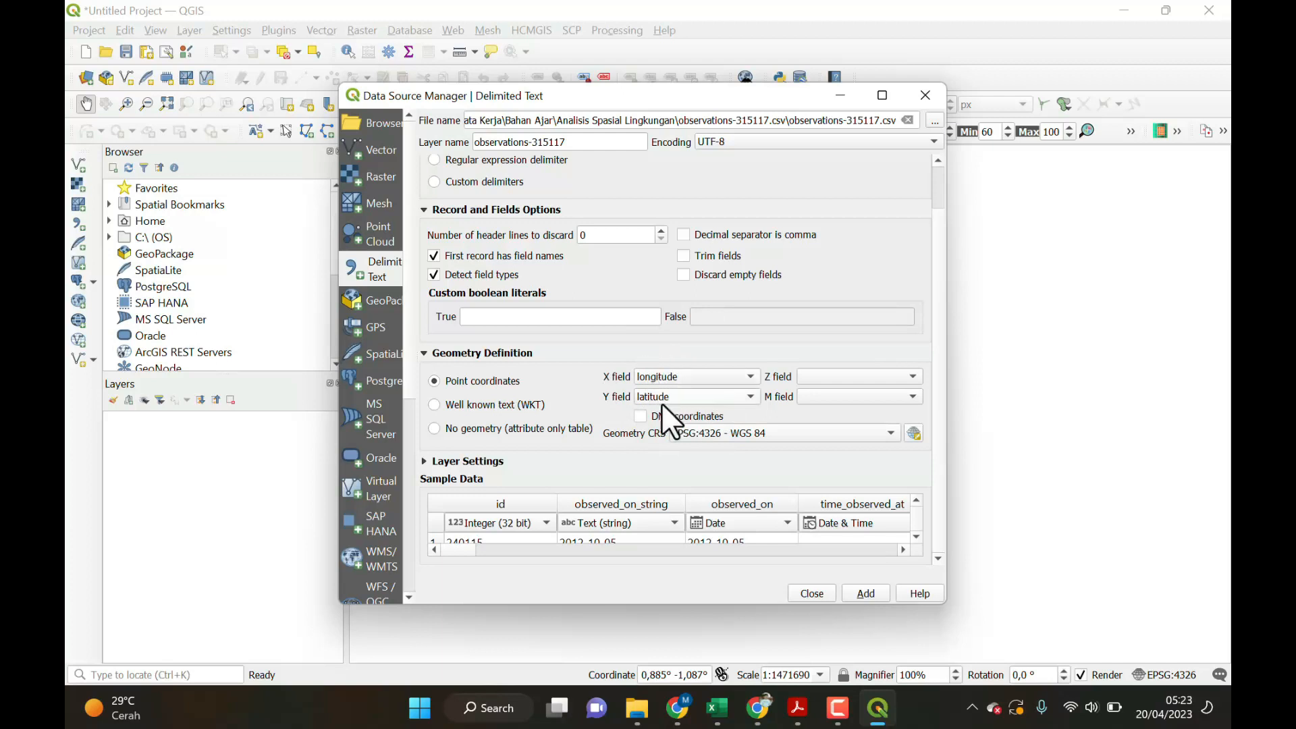
{"action": "left_click", "coordinate": [881, 591]}
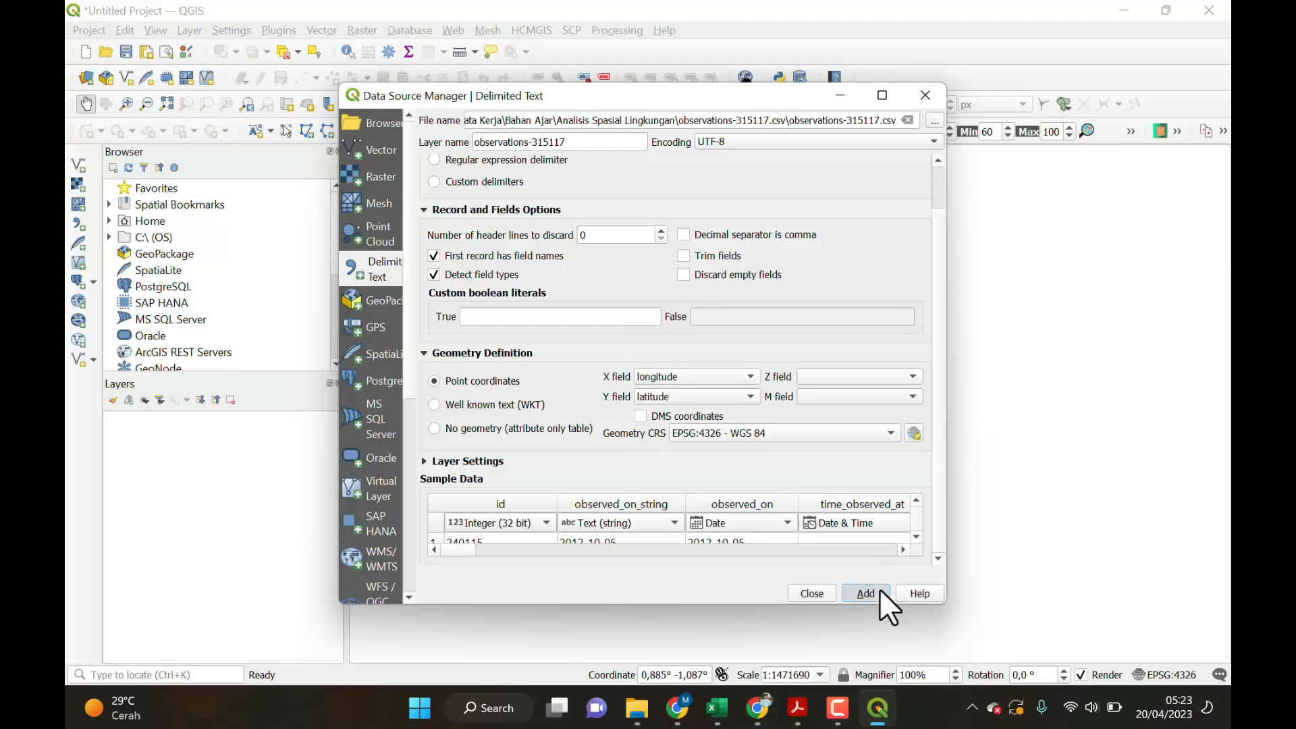
{"action": "left_click", "coordinate": [841, 94]}
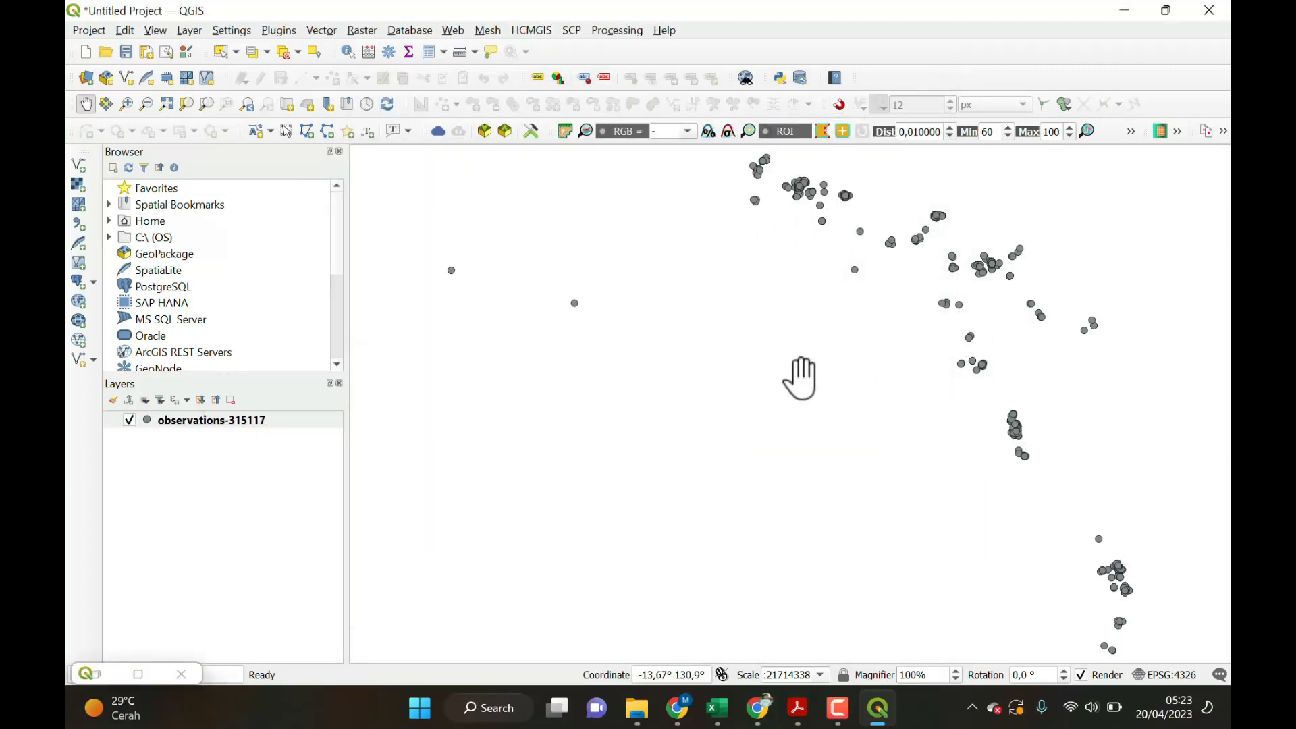
Start exporting the features of the observations-315117 layer with ESRI Shapefile as the output format.
{"action": "left_click", "coordinate": [221, 421]}
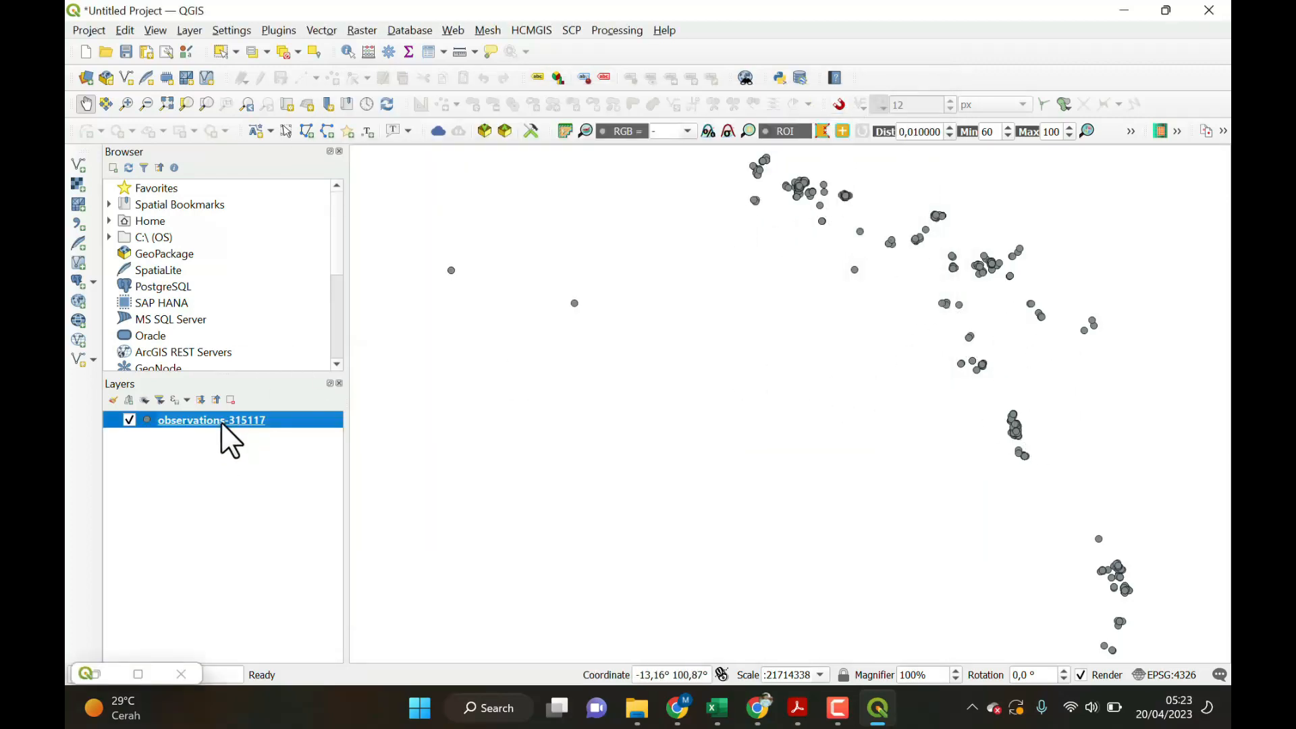
{"action": "right_click", "coordinate": [221, 421]}
{"action": "mouse_move", "coordinate": [335, 350]}
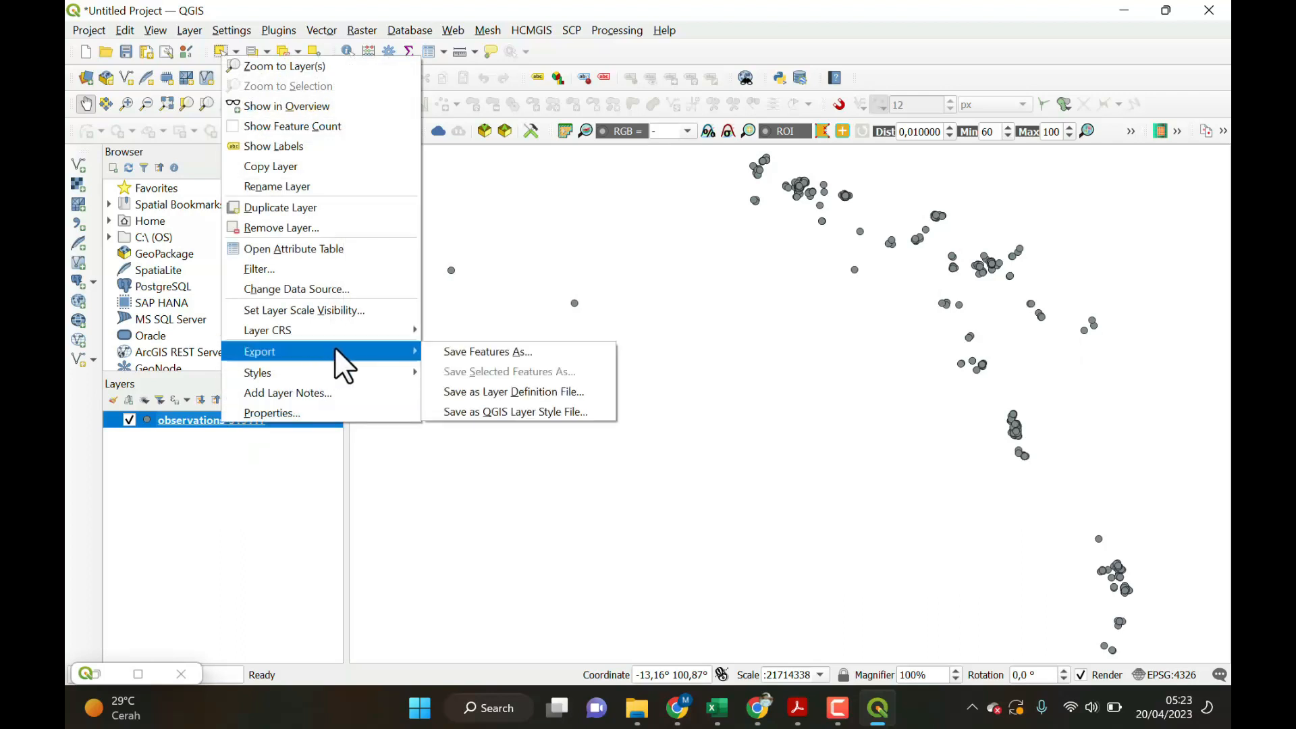
{"action": "left_click", "coordinate": [451, 352]}
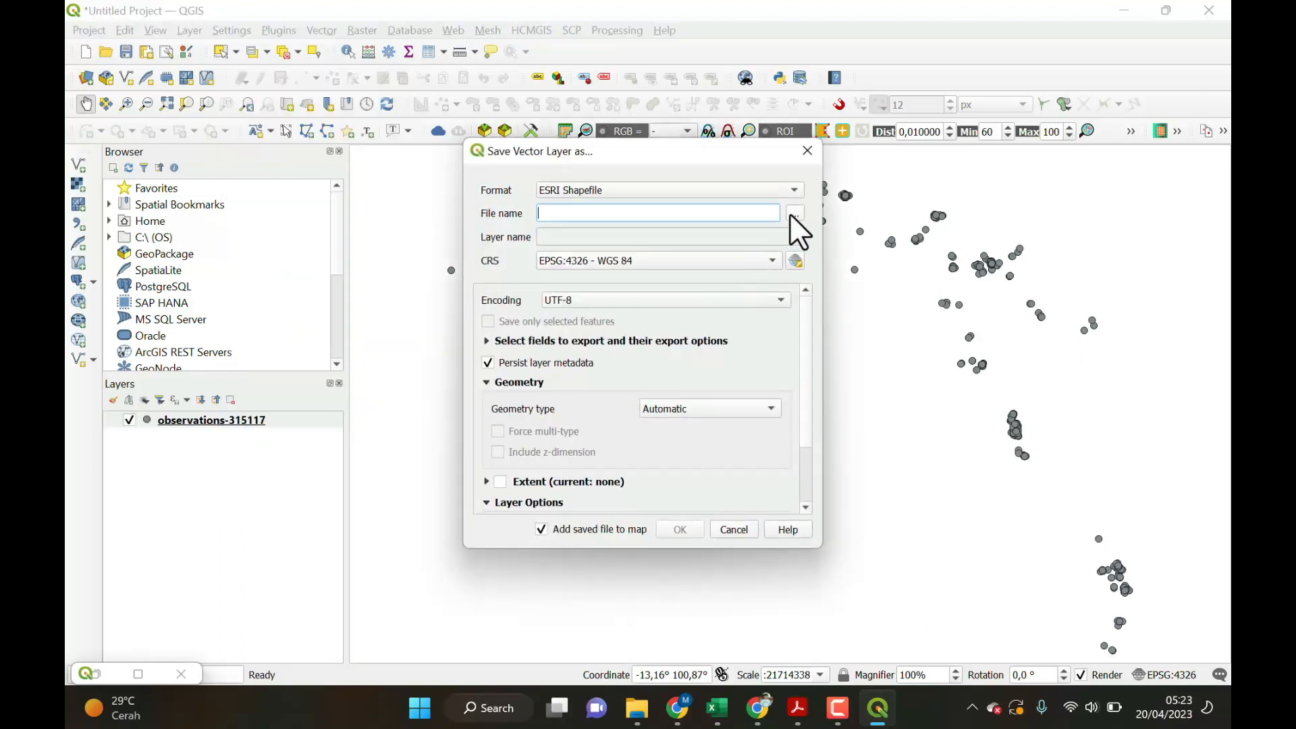
{"action": "left_click", "coordinate": [555, 192]}
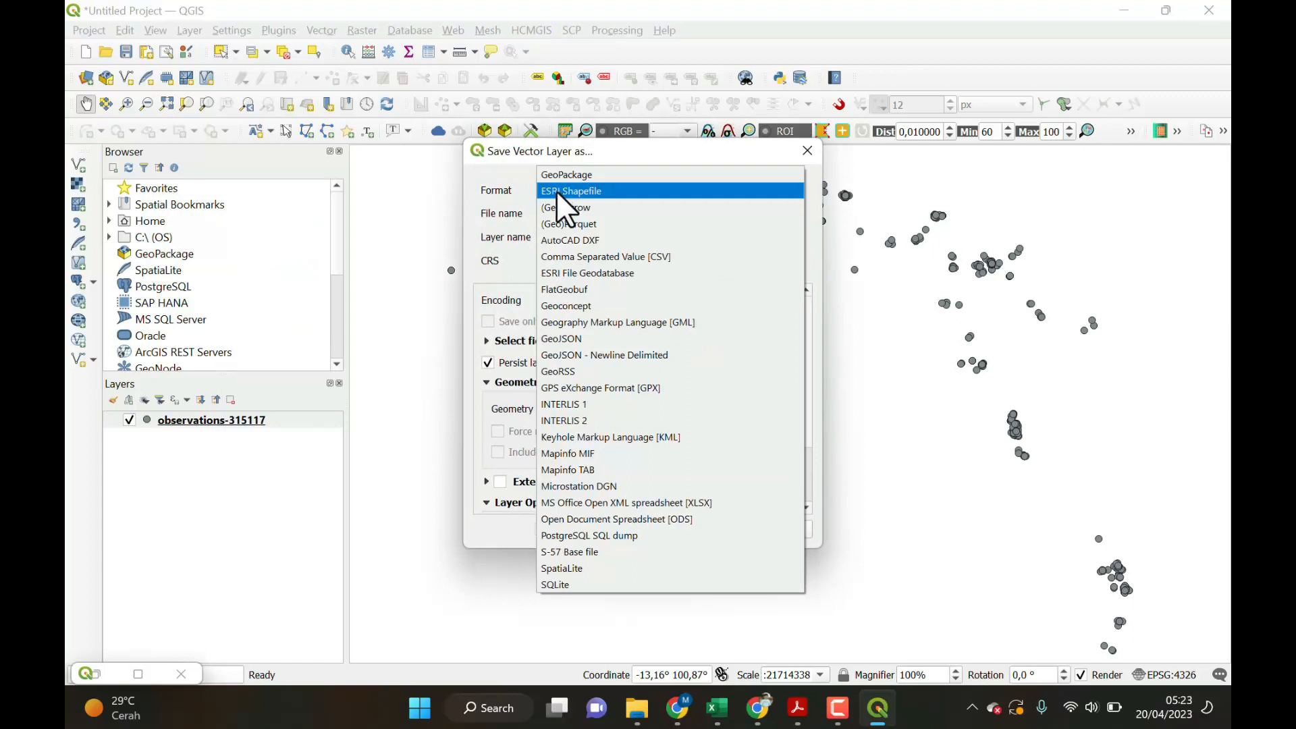
{"action": "left_click", "coordinate": [556, 190]}
Export the shapefile as Sebaran Burung Cendrawasih in the observations-315117.csv folder, in EPSG:4326 - WGS 84, and add it to the map.
{"action": "left_click", "coordinate": [793, 215]}
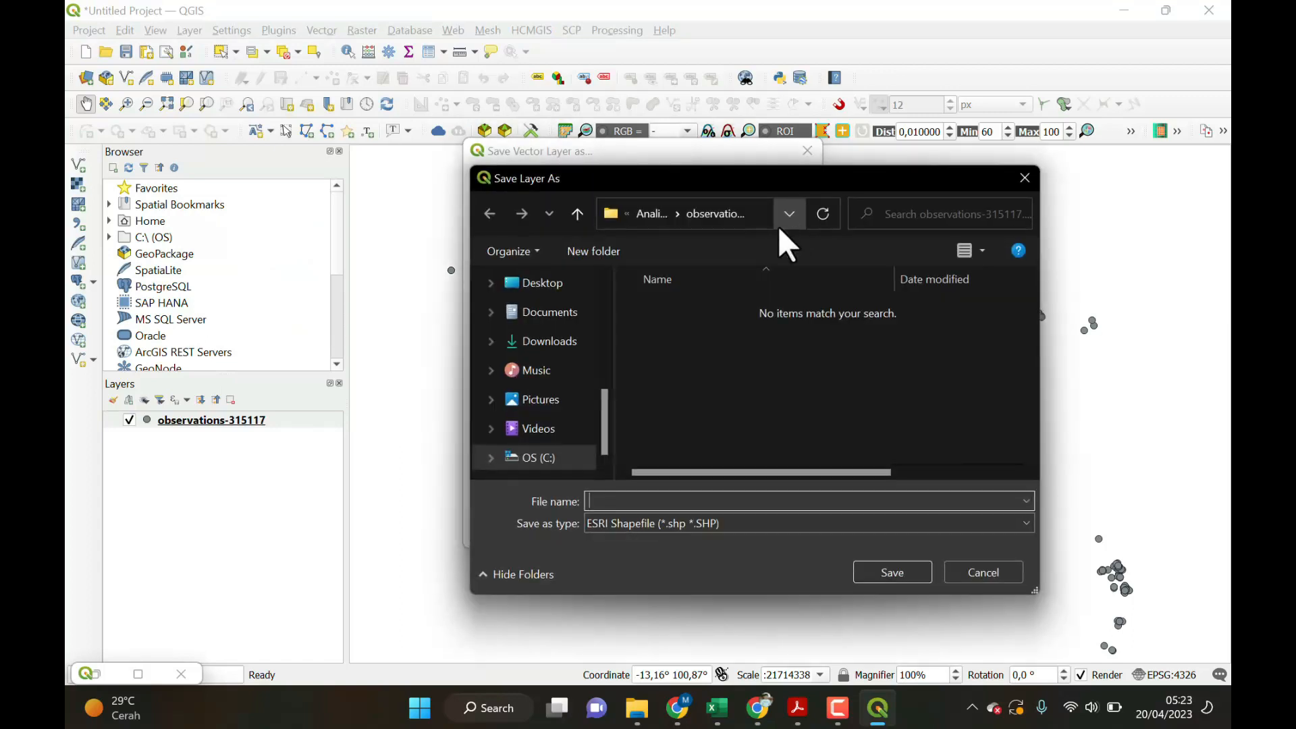
{"action": "left_click", "coordinate": [650, 218]}
{"action": "double_click", "coordinate": [709, 307]}
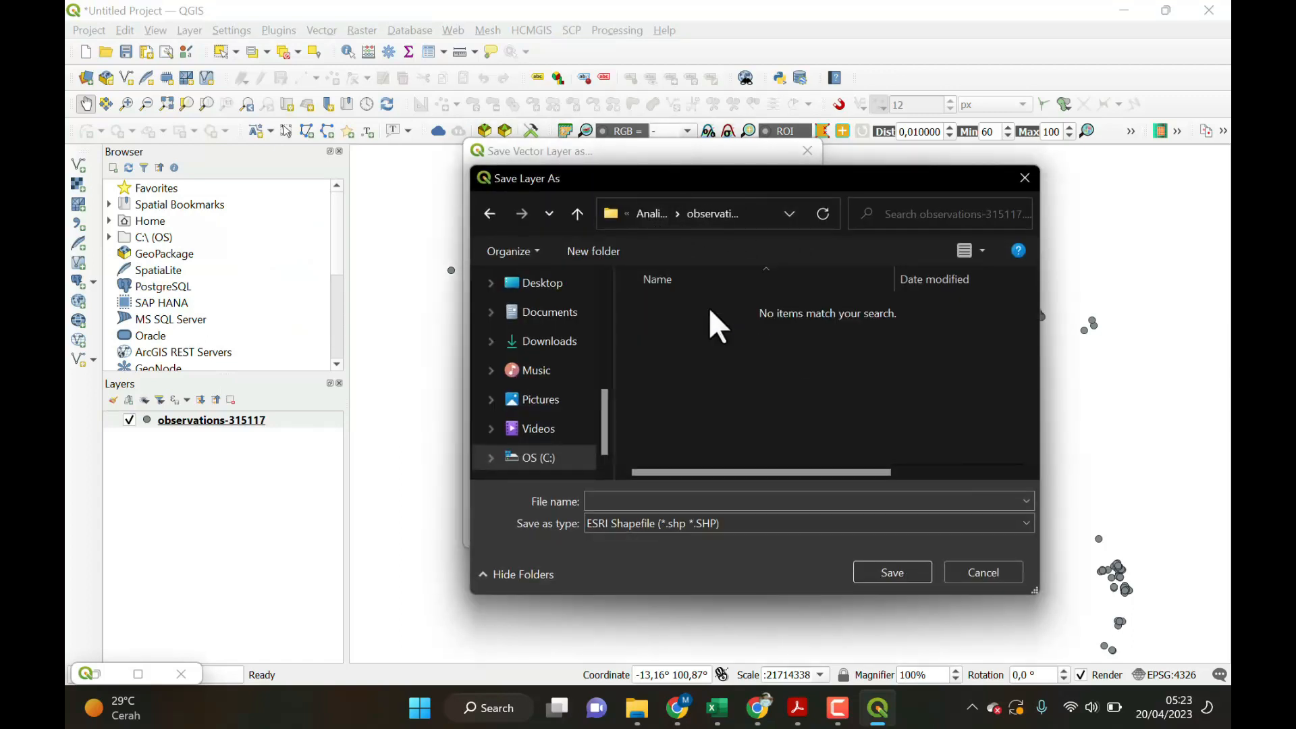
{"action": "left_click", "coordinate": [649, 507]}
{"action": "type", "text": "Sebar"}
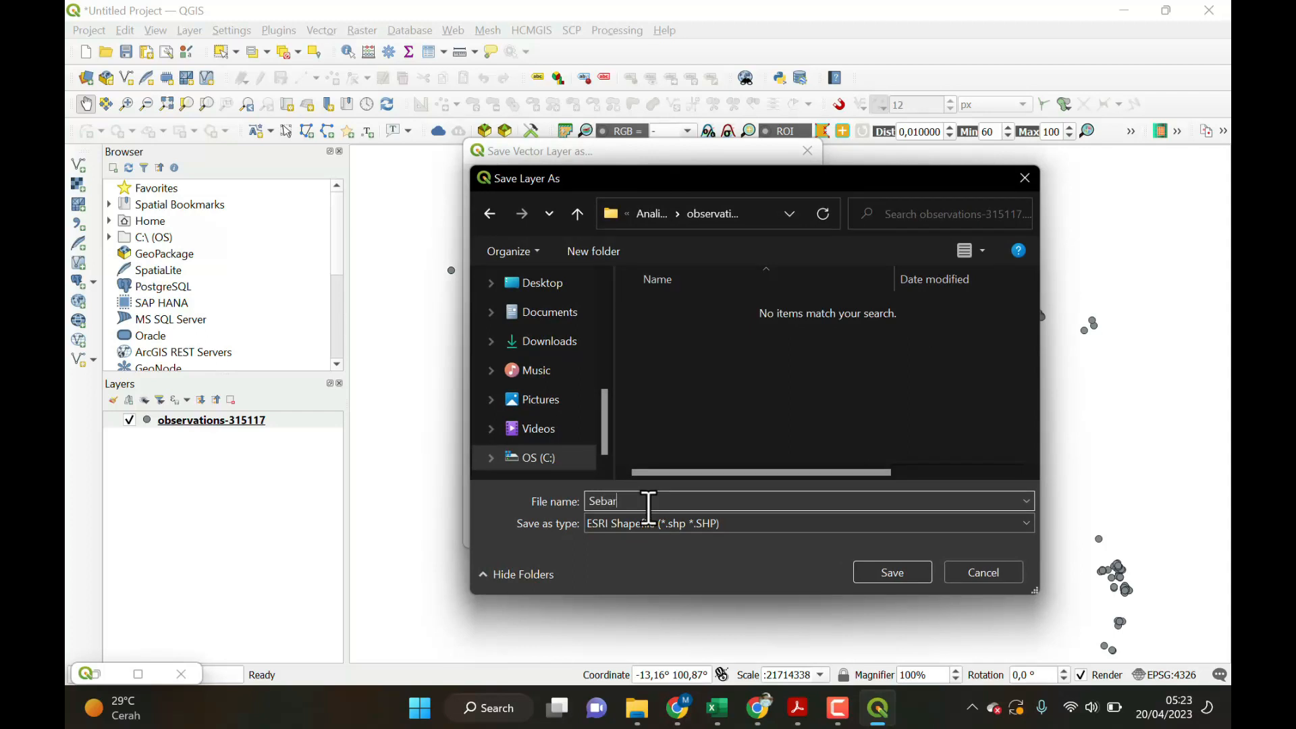
{"action": "type", "text": "an Burung Cendrawasih"}
{"action": "left_click", "coordinate": [901, 582]}
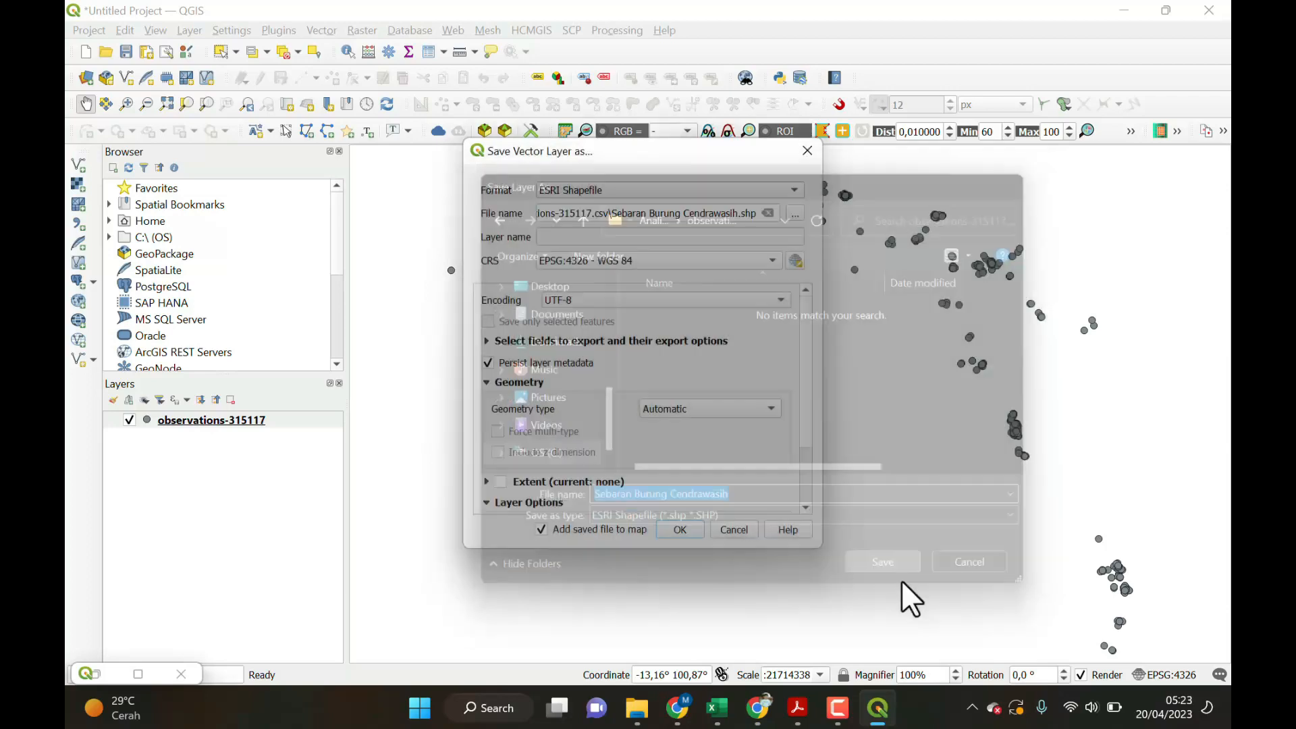
{"action": "left_click", "coordinate": [682, 532]}
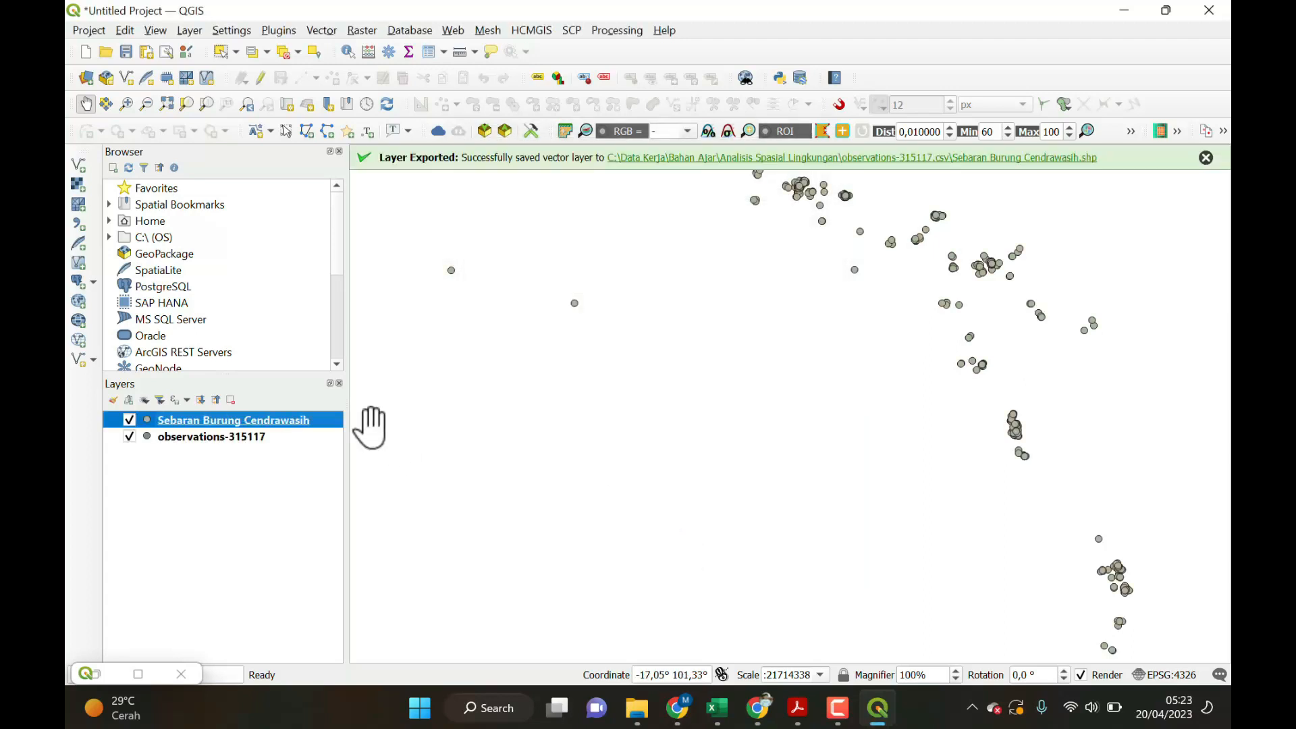
Remove the original observations-315117 layer from the project.
{"action": "left_click", "coordinate": [232, 437]}
{"action": "right_click", "coordinate": [232, 439]}
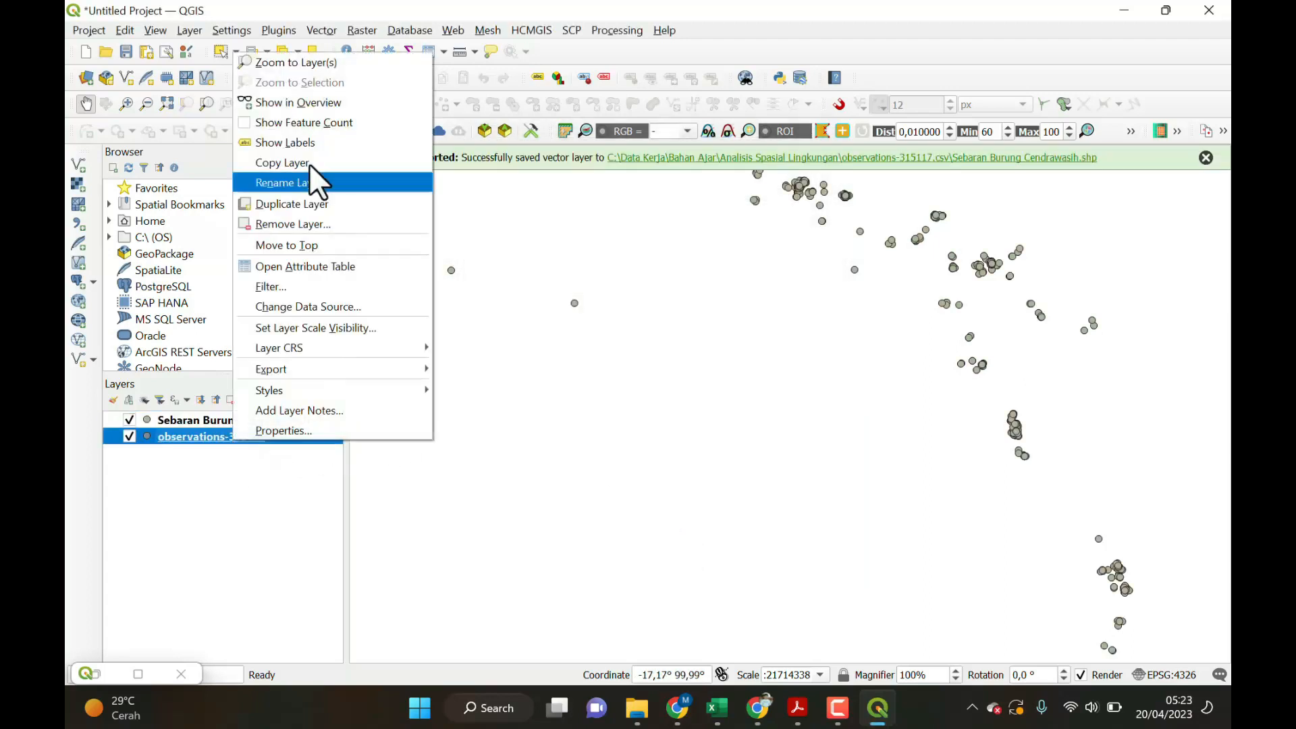
{"action": "left_click", "coordinate": [318, 224]}
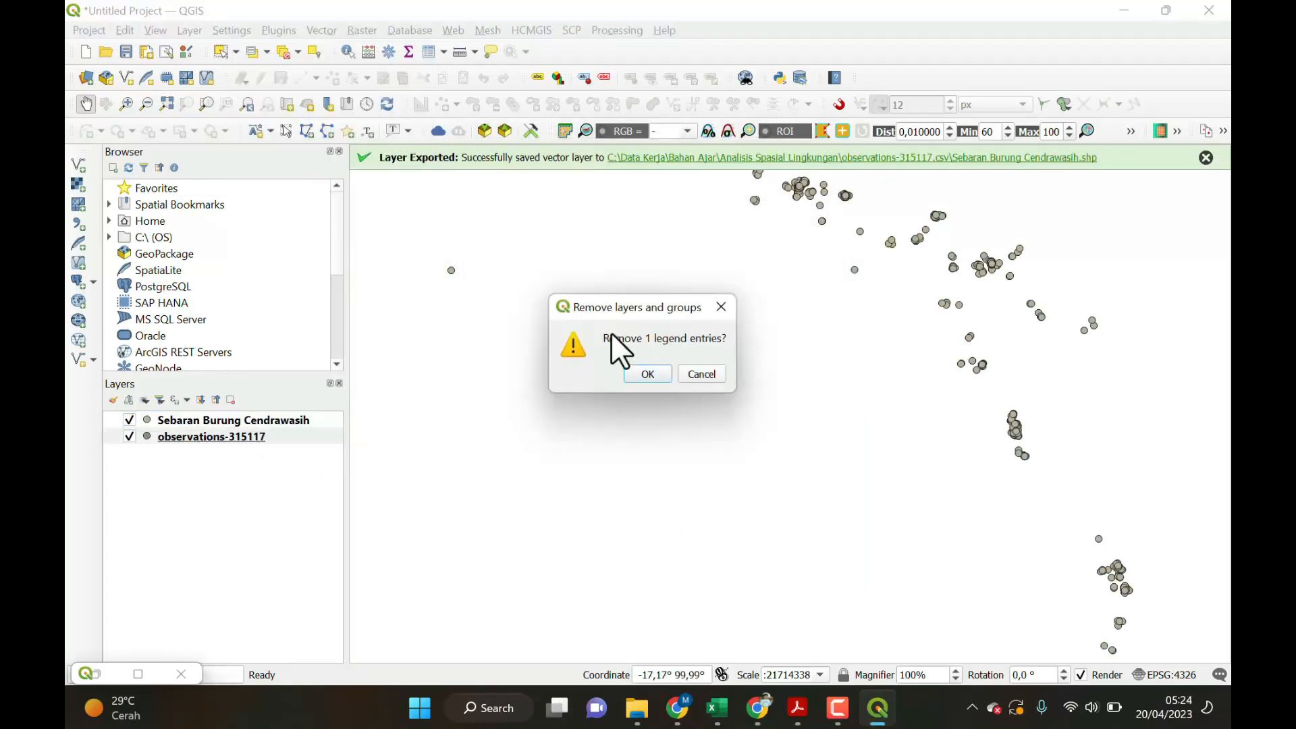
{"action": "left_click", "coordinate": [648, 374]}
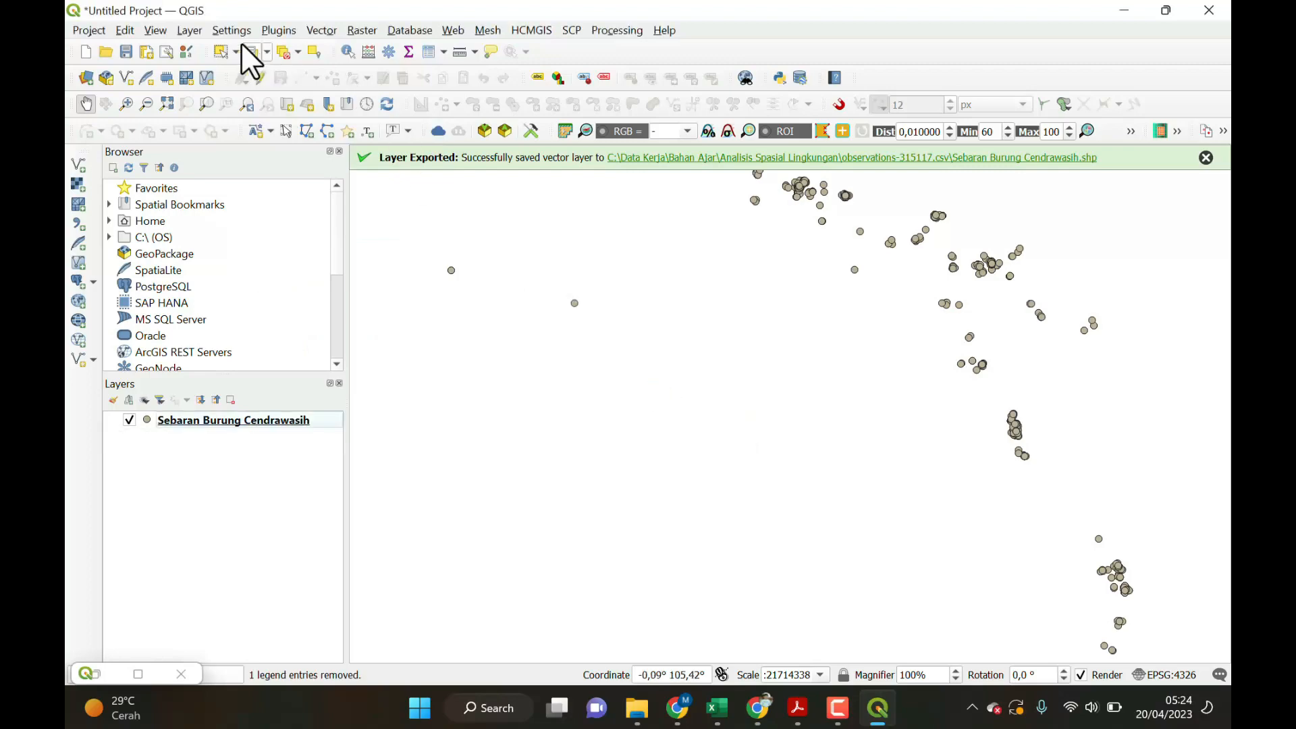
Add observations-315228.csv from its own folder as a delimited text point layer, using longitude for X, latitude for Y and EPSG:4326 - WGS 84.
{"action": "left_click", "coordinate": [194, 30]}
{"action": "mouse_move", "coordinate": [424, 89]}
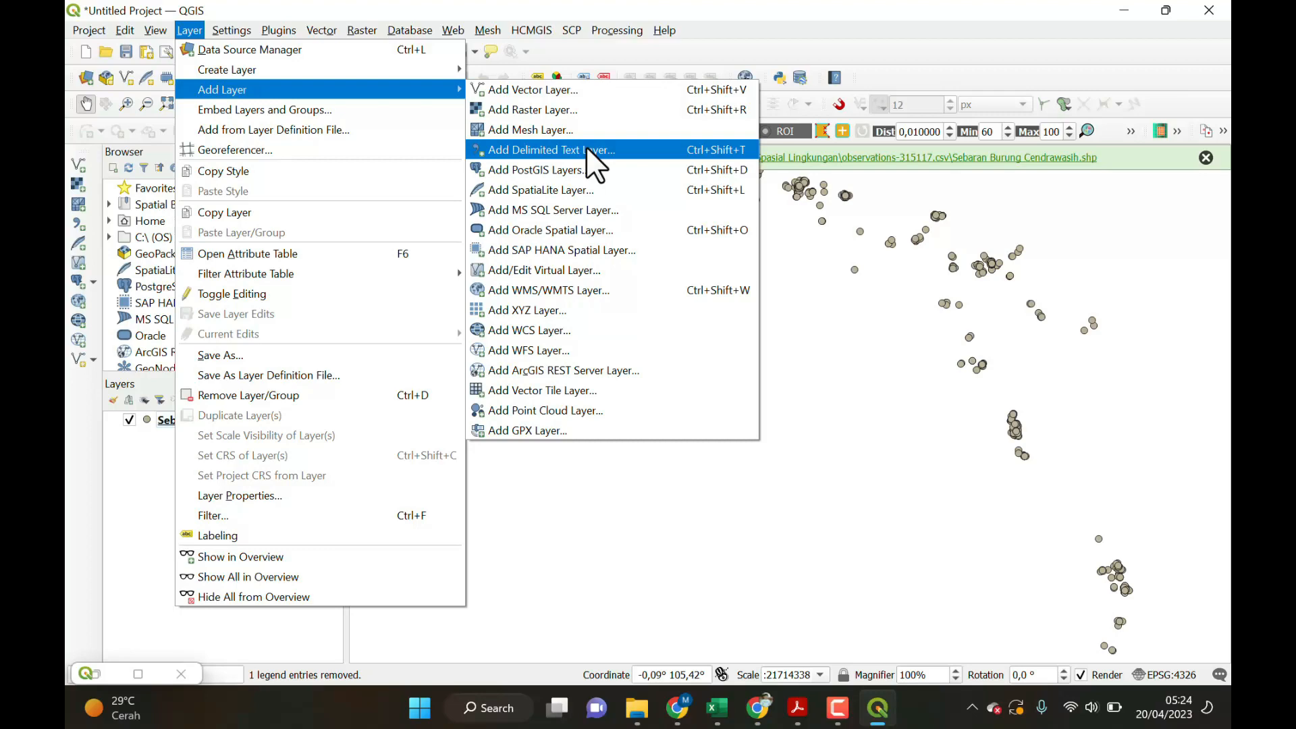
{"action": "left_click", "coordinate": [586, 147]}
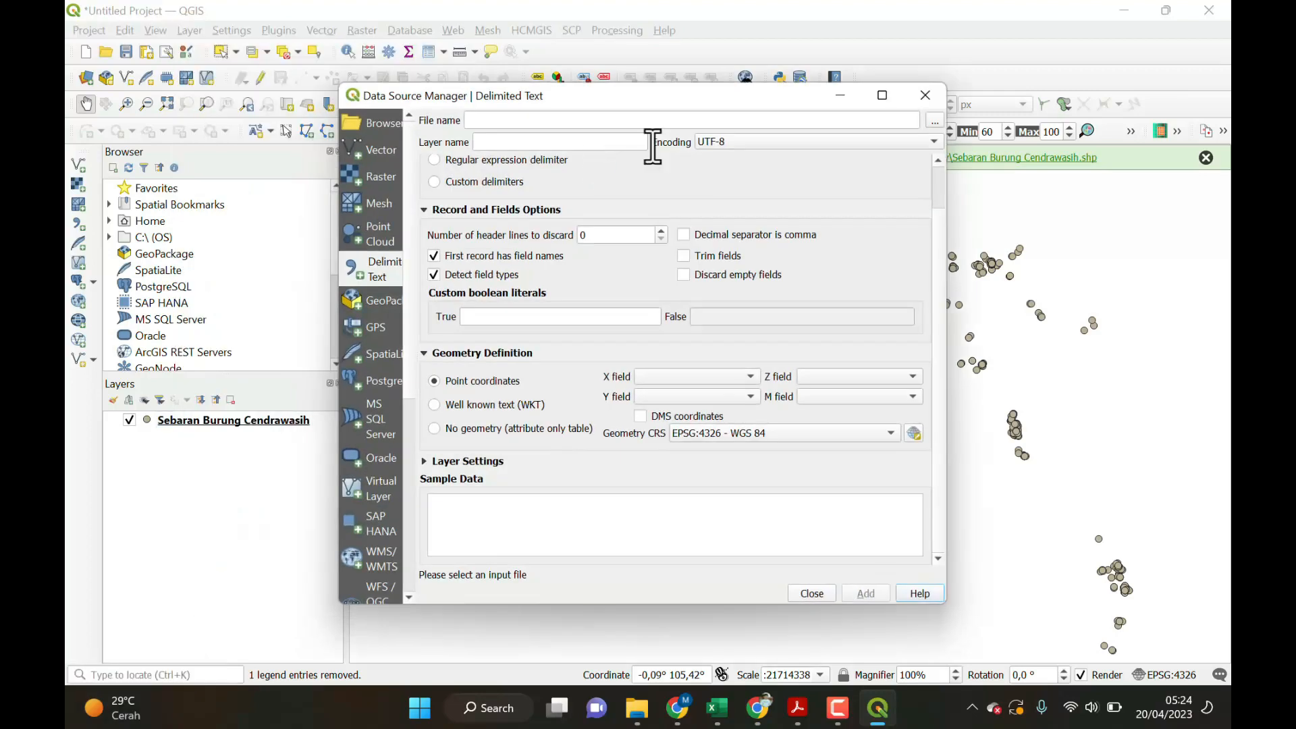
{"action": "left_click", "coordinate": [933, 121]}
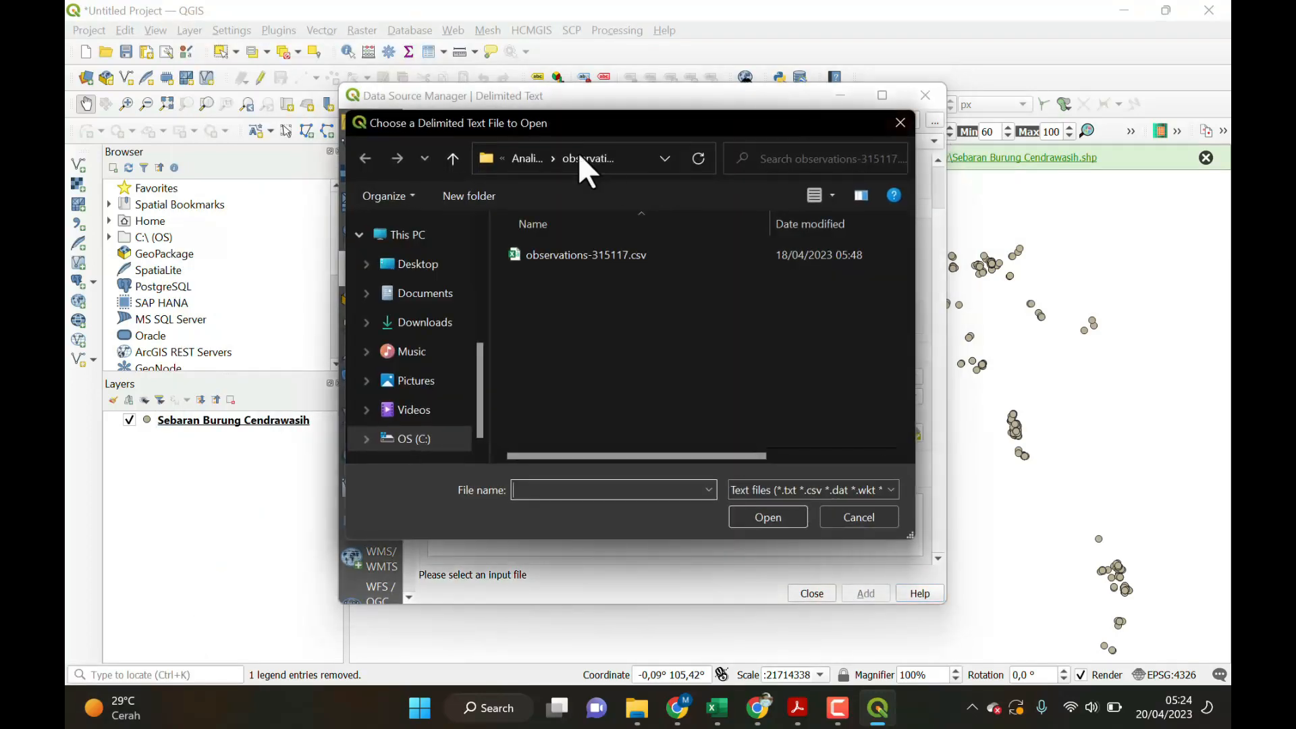
{"action": "left_click", "coordinate": [528, 158]}
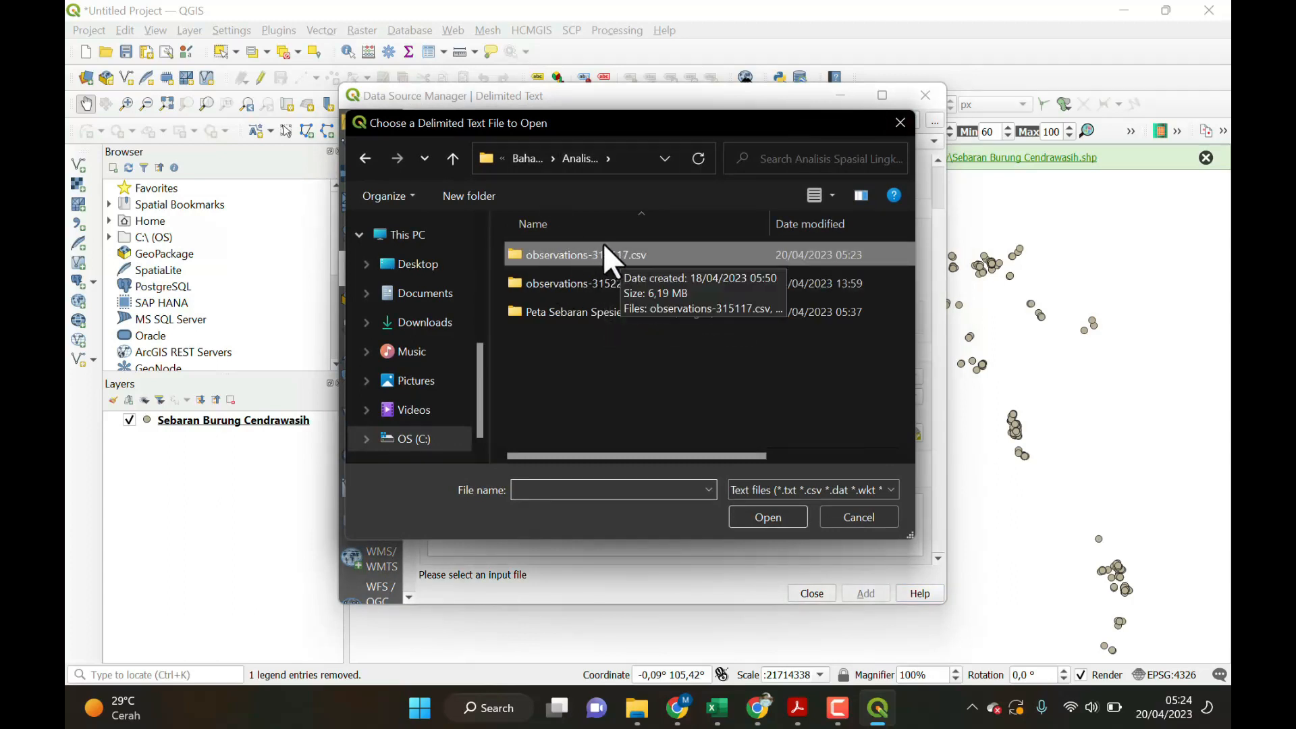
{"action": "double_click", "coordinate": [605, 285]}
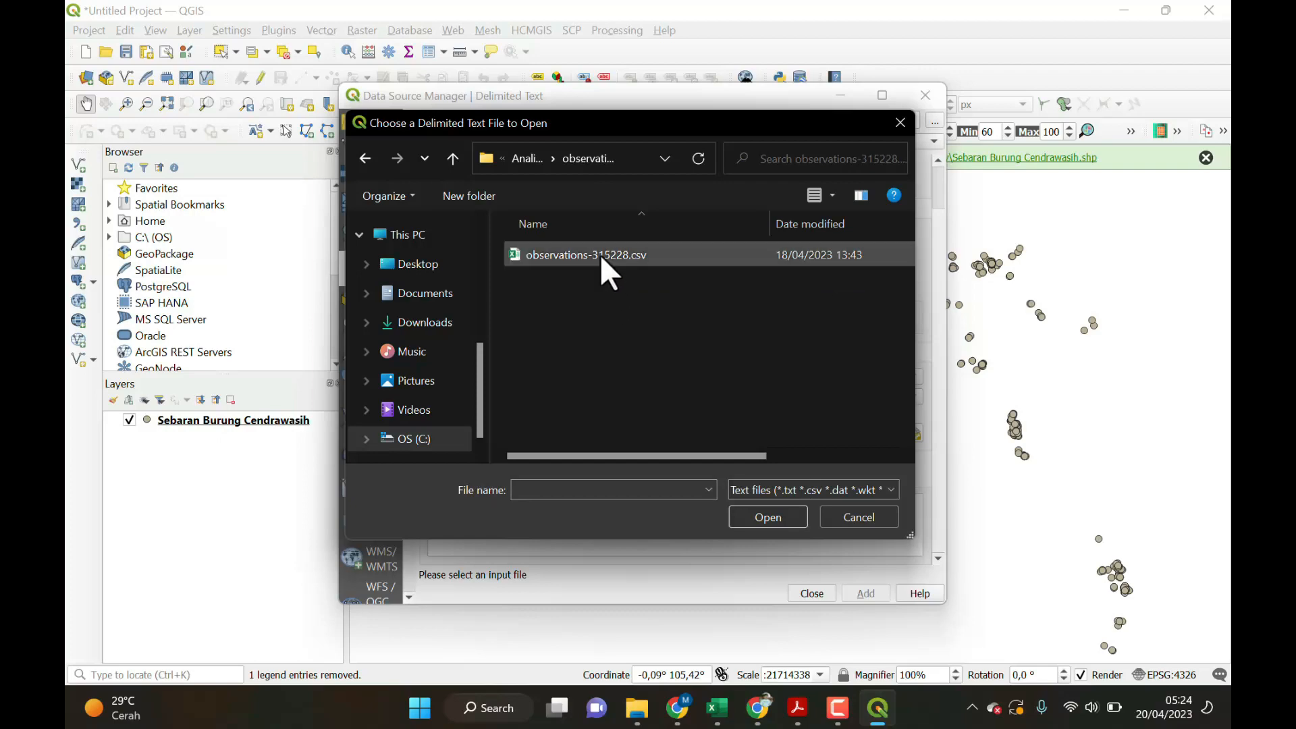
{"action": "left_click", "coordinate": [601, 254]}
{"action": "left_click", "coordinate": [777, 518]}
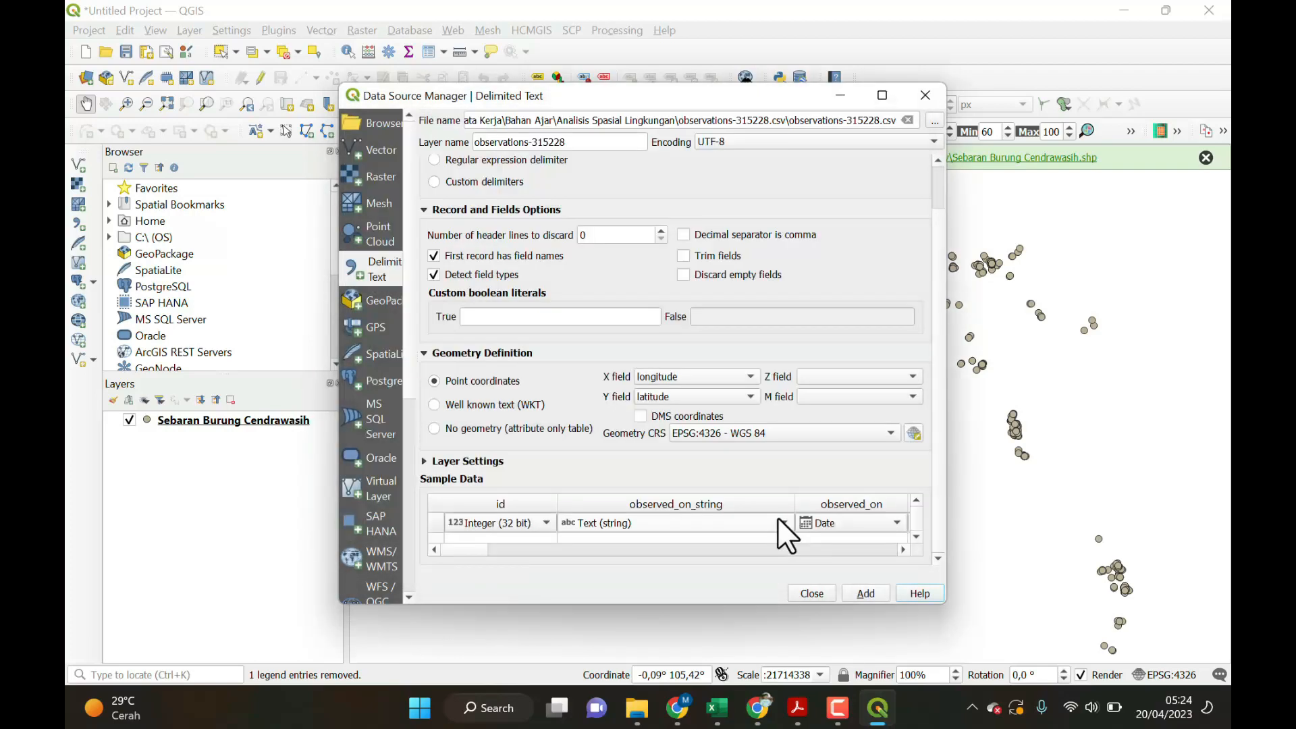
{"action": "left_click", "coordinate": [860, 589]}
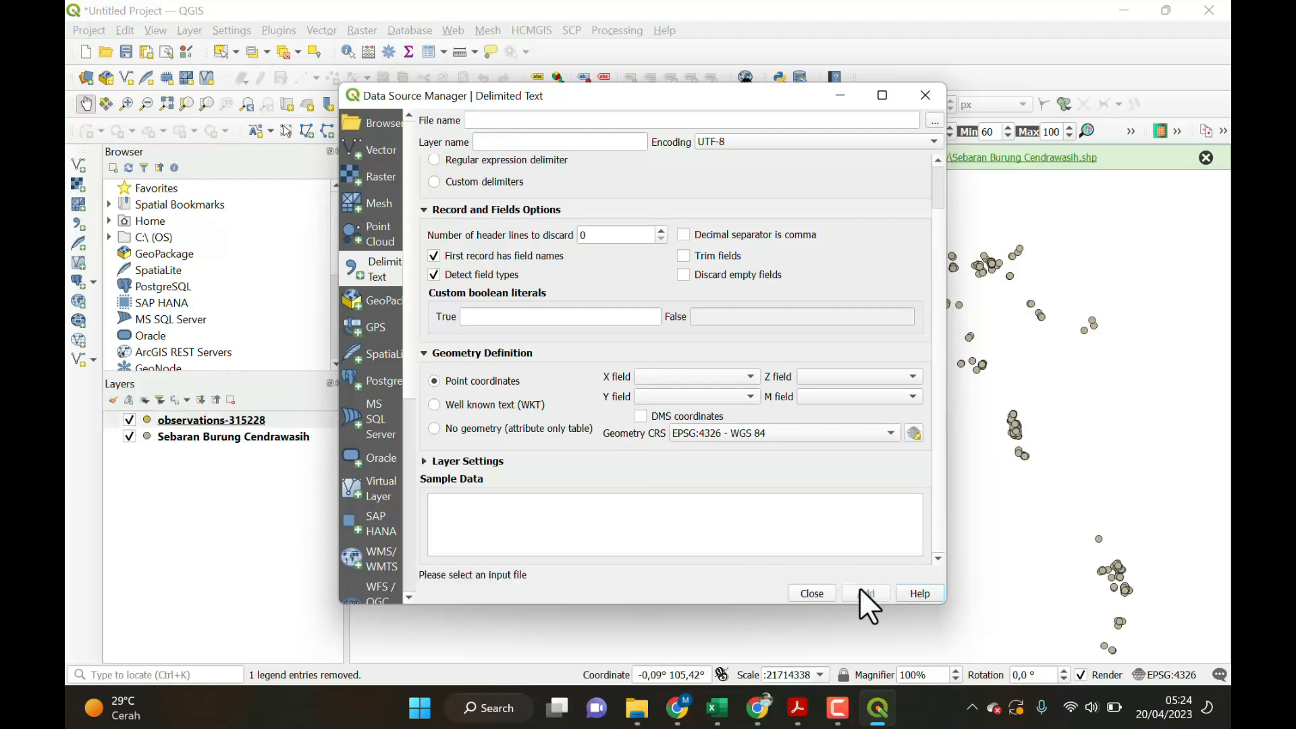
{"action": "left_click", "coordinate": [815, 591]}
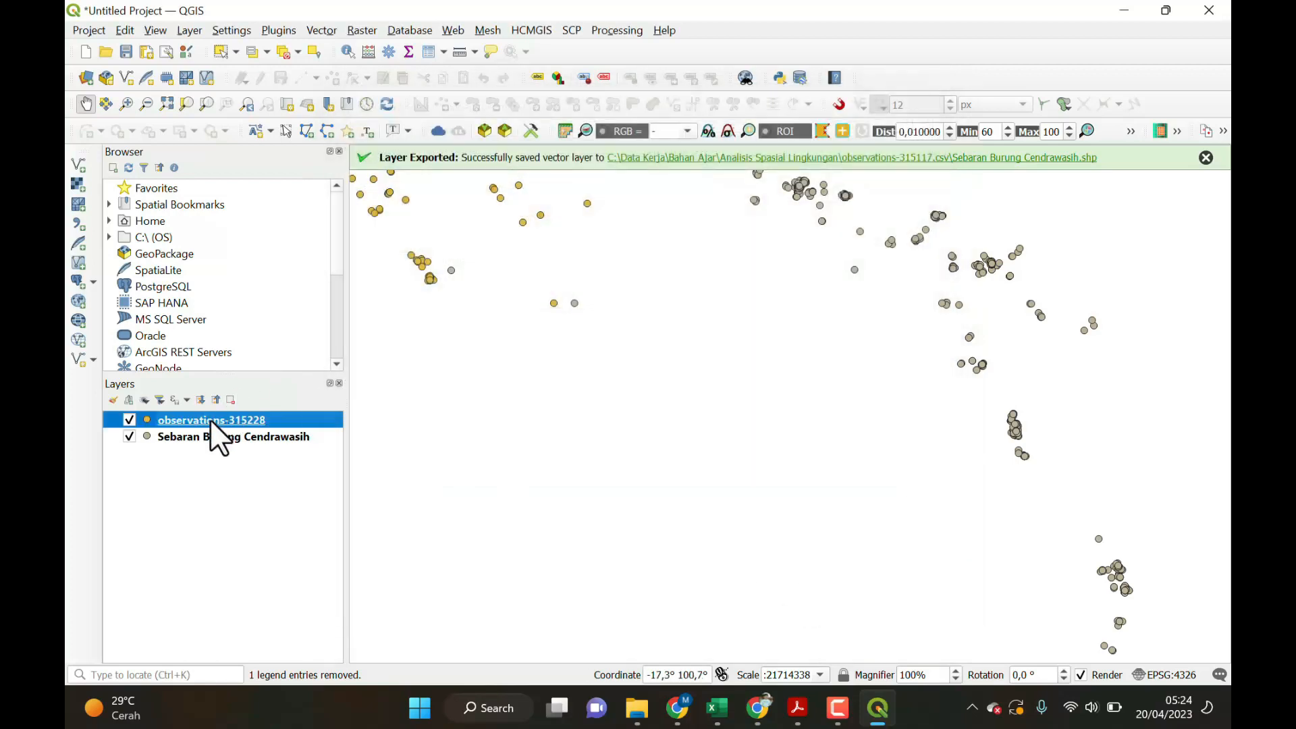
Export the observations-315228 layer as an ESRI Shapefile named Sebaran Burung Rangkong in the observations-315228.csv folder, adding it to the map.
{"action": "right_click", "coordinate": [210, 420]}
{"action": "mouse_move", "coordinate": [364, 328]}
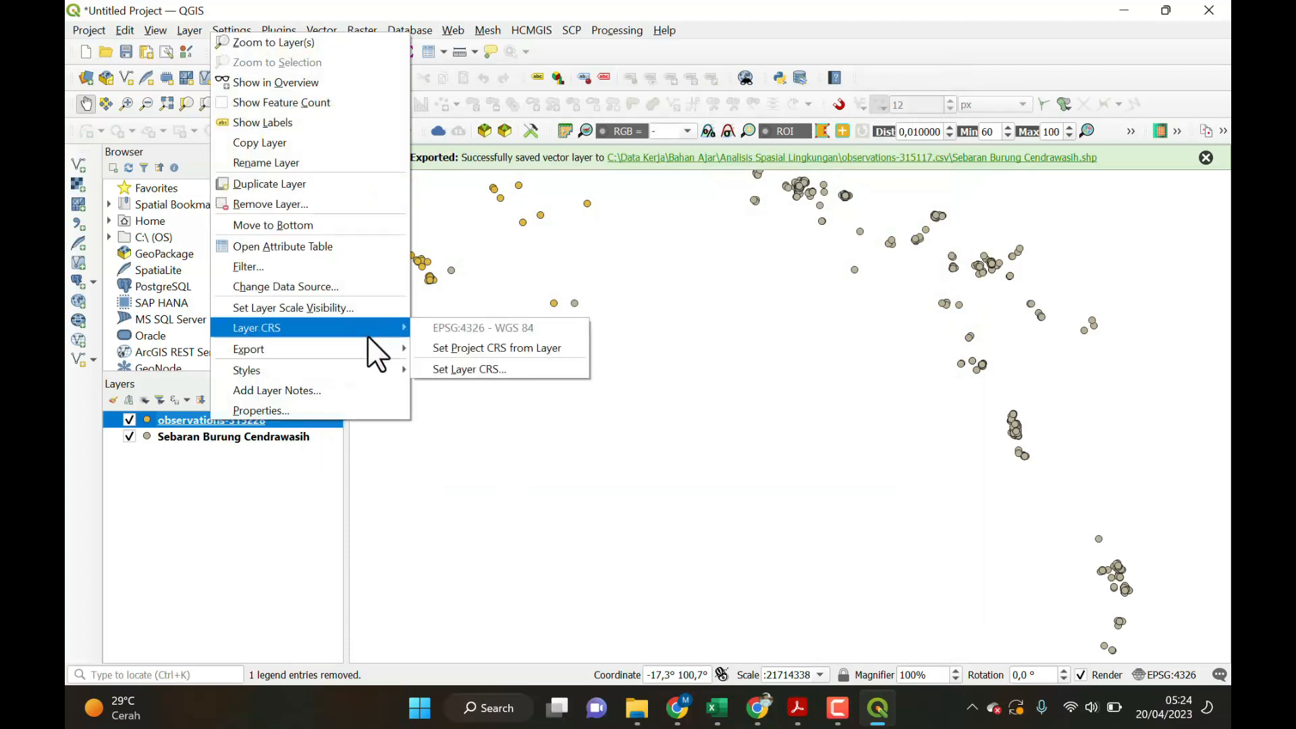
{"action": "mouse_move", "coordinate": [378, 348]}
{"action": "left_click", "coordinate": [445, 350]}
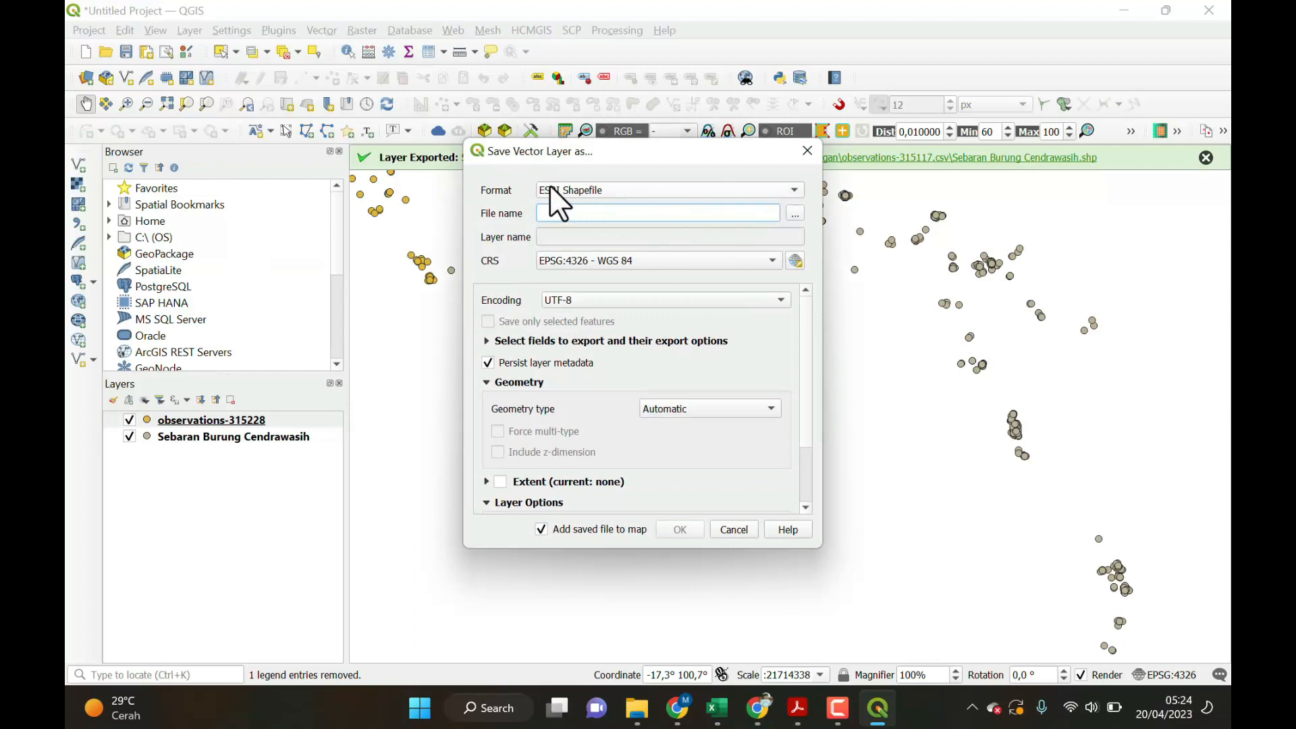
{"action": "left_click", "coordinate": [795, 213]}
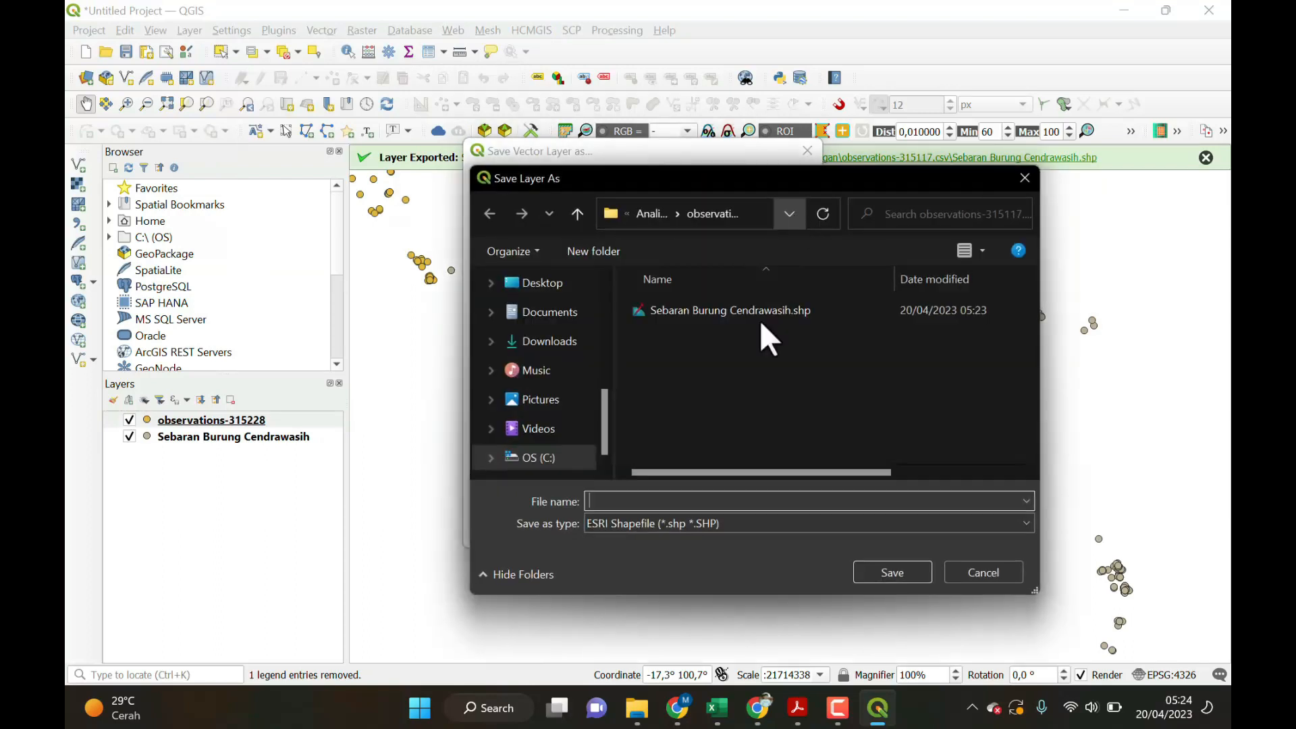
{"action": "left_click", "coordinate": [661, 219]}
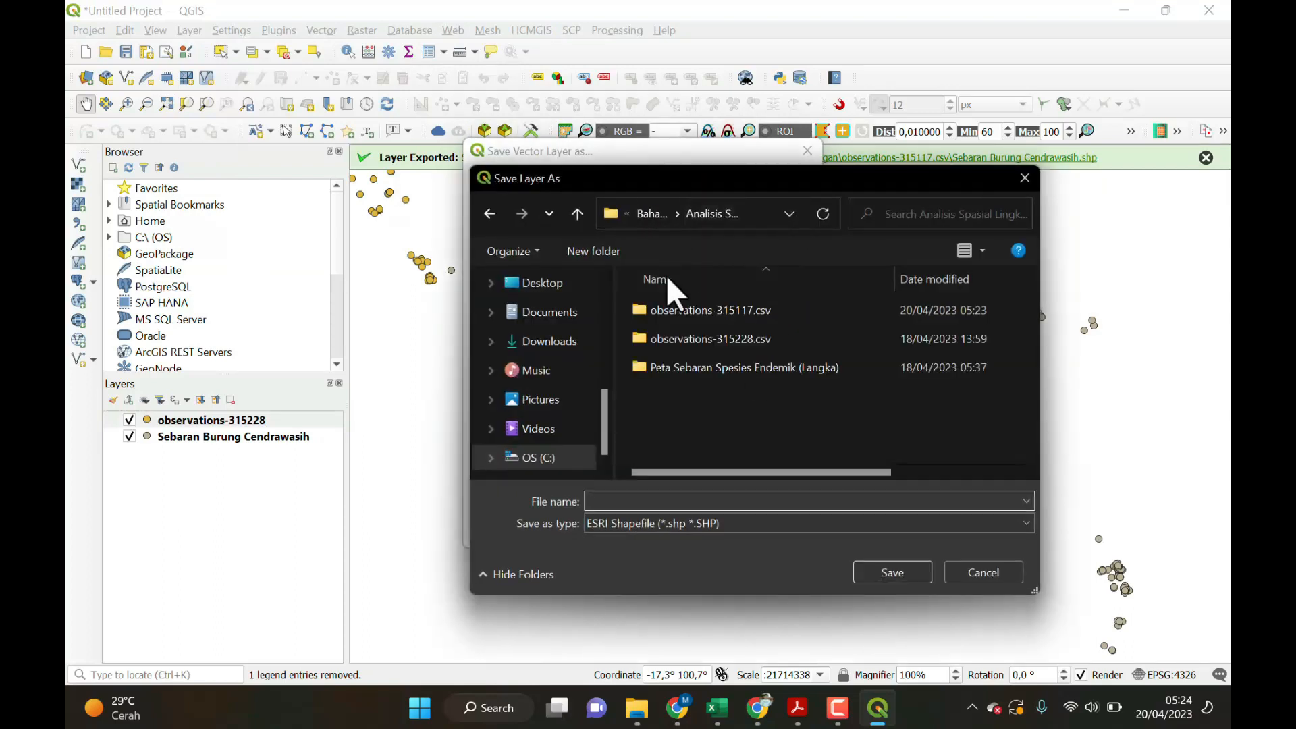
{"action": "double_click", "coordinate": [687, 341]}
{"action": "left_click", "coordinate": [684, 500]}
{"action": "type", "text": "S"}
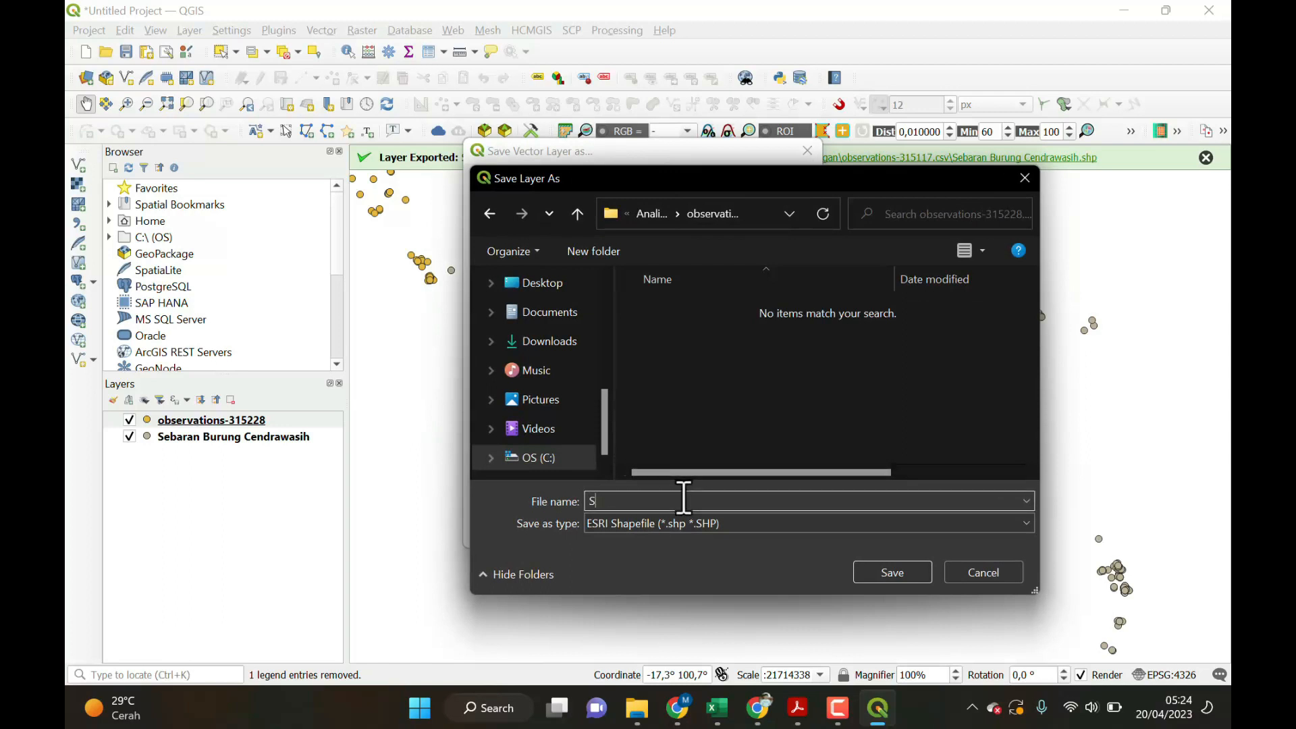
{"action": "type", "text": "ebaran Burung Rangkong"}
{"action": "left_click", "coordinate": [884, 573]}
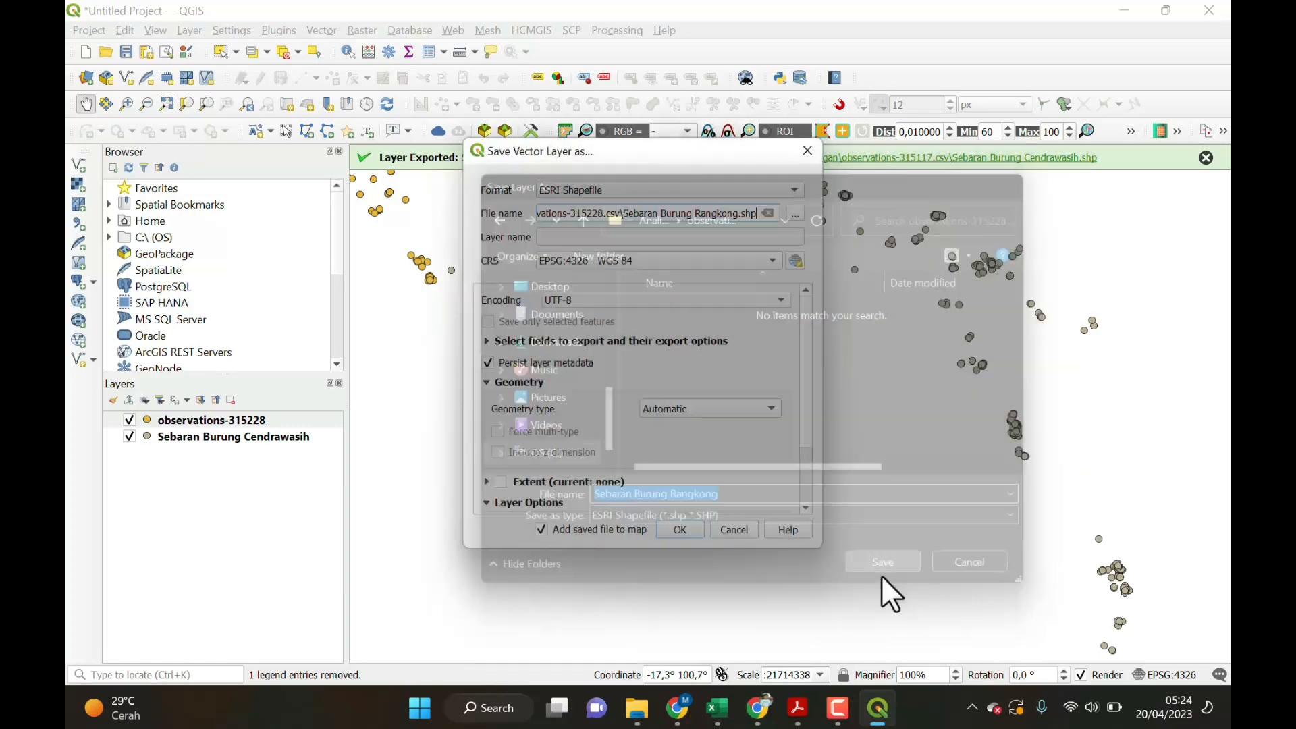
{"action": "left_click", "coordinate": [680, 530]}
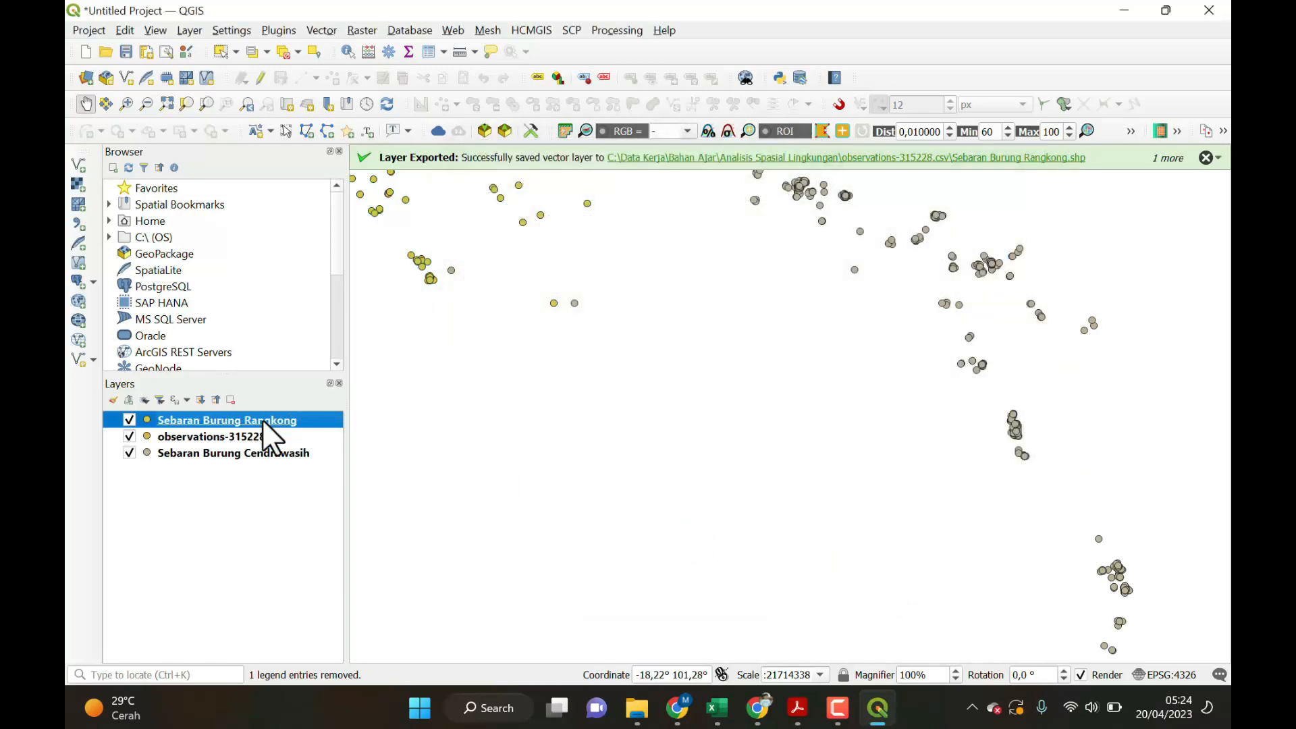
Remove the original observations-315228 layer from the project.
{"action": "left_click", "coordinate": [234, 435]}
{"action": "right_click", "coordinate": [234, 435]}
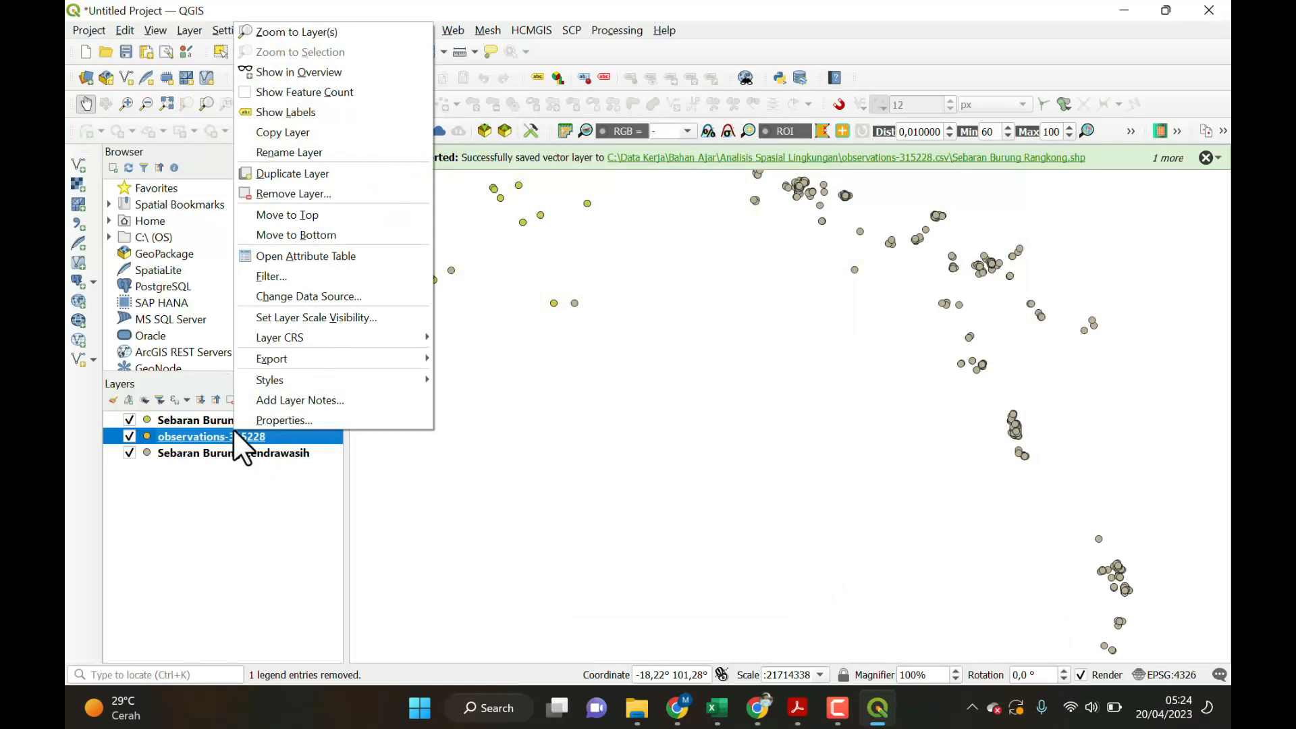
{"action": "left_click", "coordinate": [309, 193]}
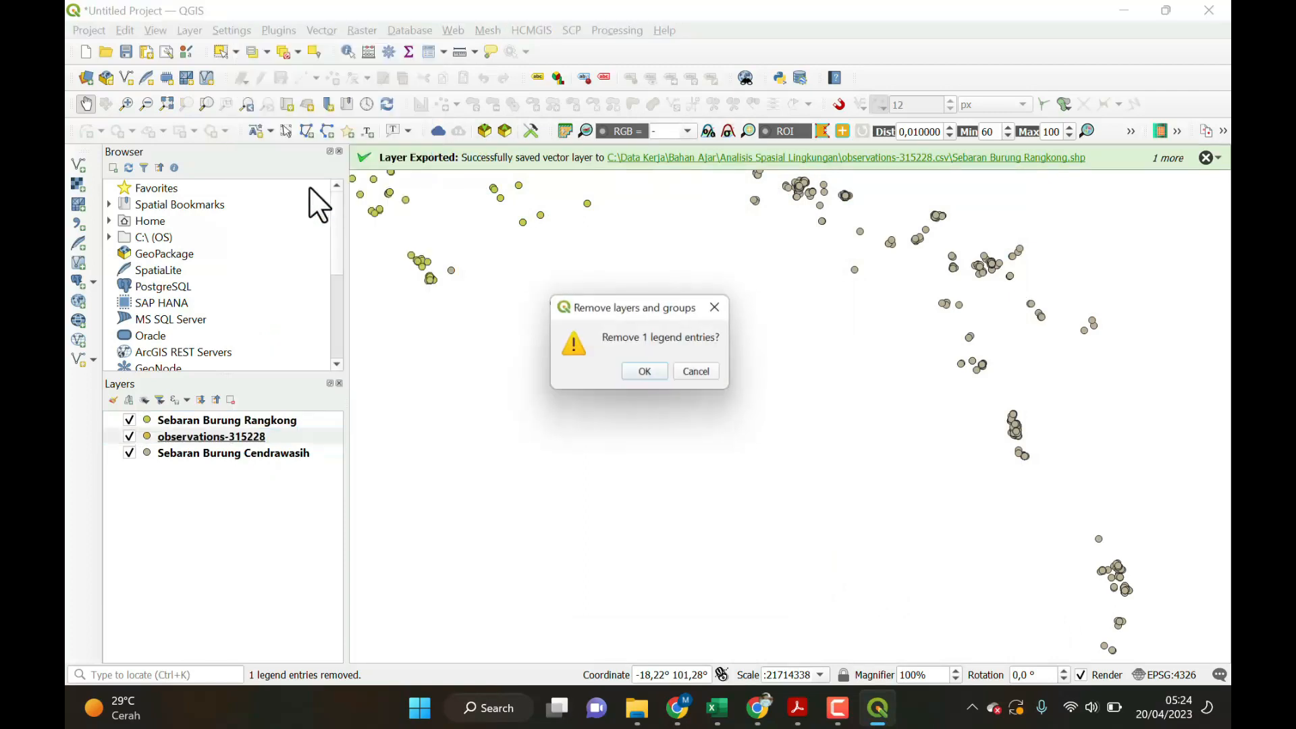
{"action": "left_click", "coordinate": [646, 373]}
Add the OpenStreetMap XYZ tile layer to the project and move it beneath both bird distribution layers.
{"action": "left_click_drag", "start_coordinate": [732, 341], "coordinate": [763, 429]}
{"action": "left_click_drag", "start_coordinate": [793, 376], "coordinate": [782, 403]}
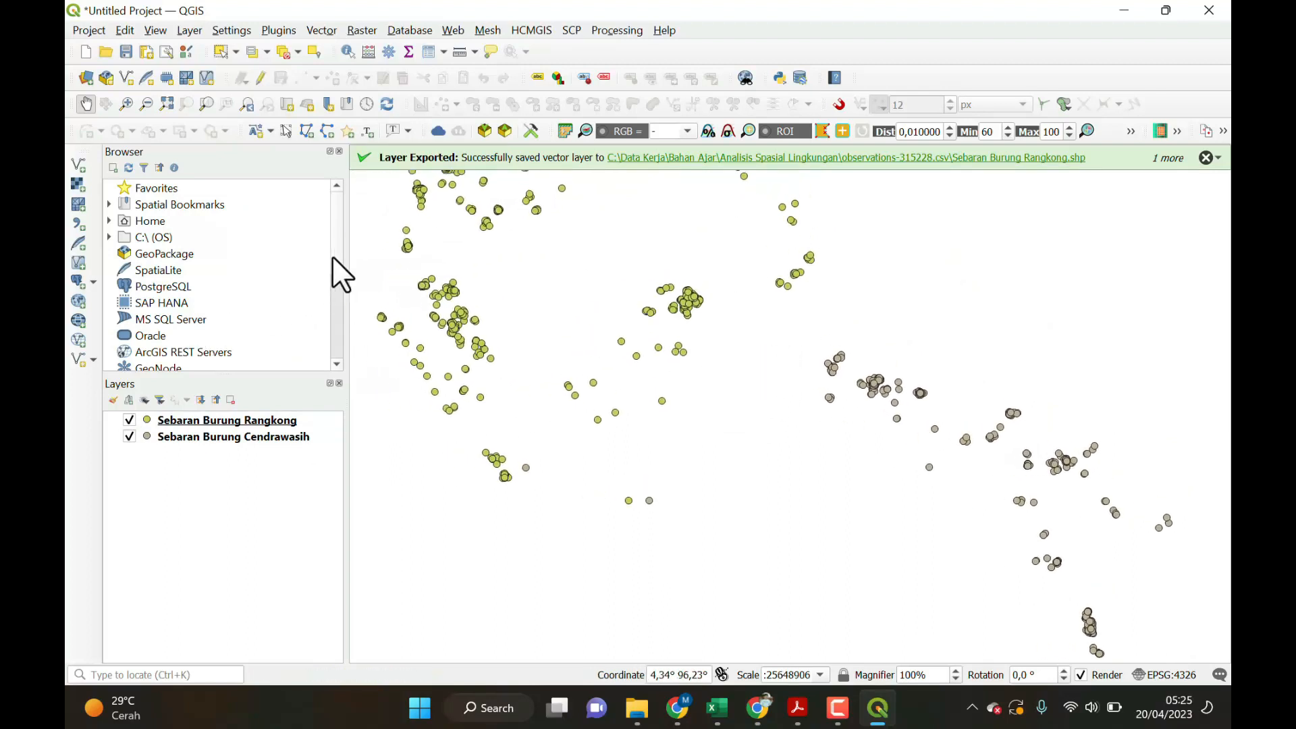
{"action": "scroll", "coordinate": [341, 284], "scroll_direction": "down", "scroll_amount": 4}
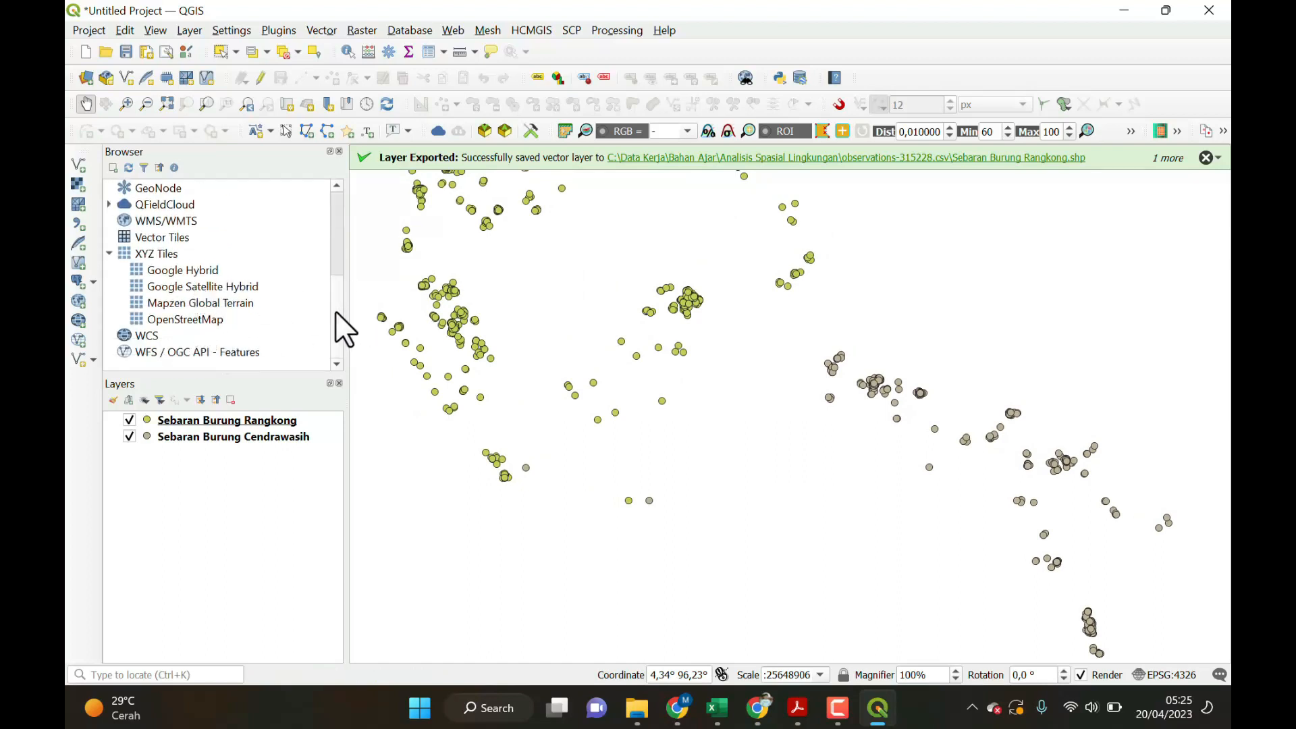
{"action": "scroll", "coordinate": [331, 312], "scroll_direction": "up", "scroll_amount": 4}
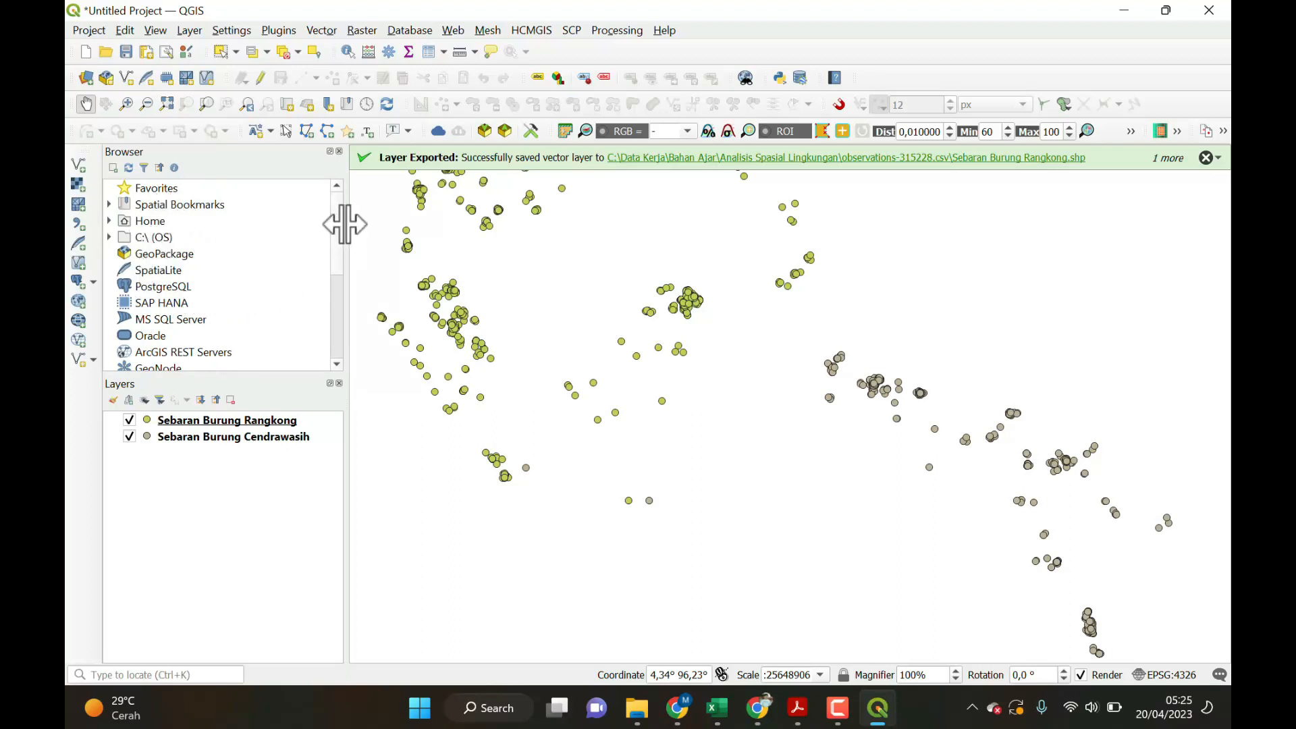
{"action": "left_click_drag", "start_coordinate": [342, 258], "coordinate": [343, 332]}
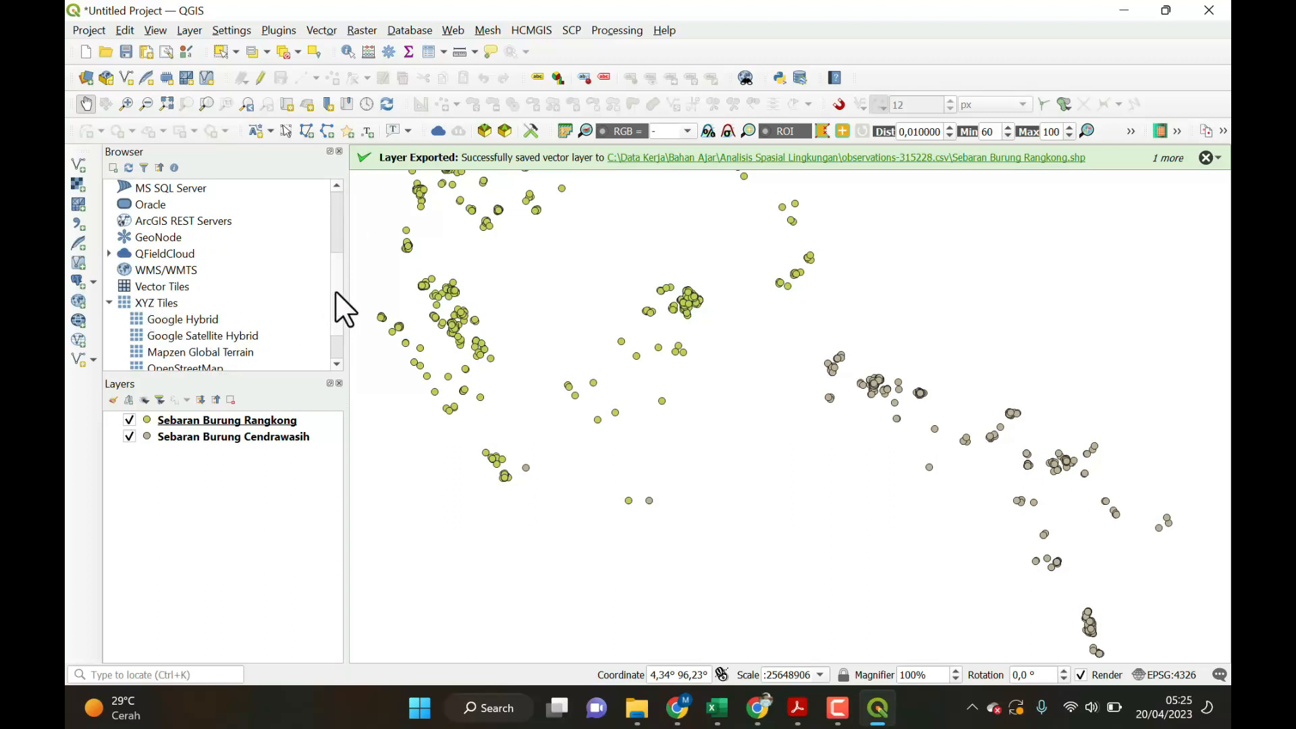
{"action": "scroll", "coordinate": [334, 291], "scroll_direction": "down", "scroll_amount": 1}
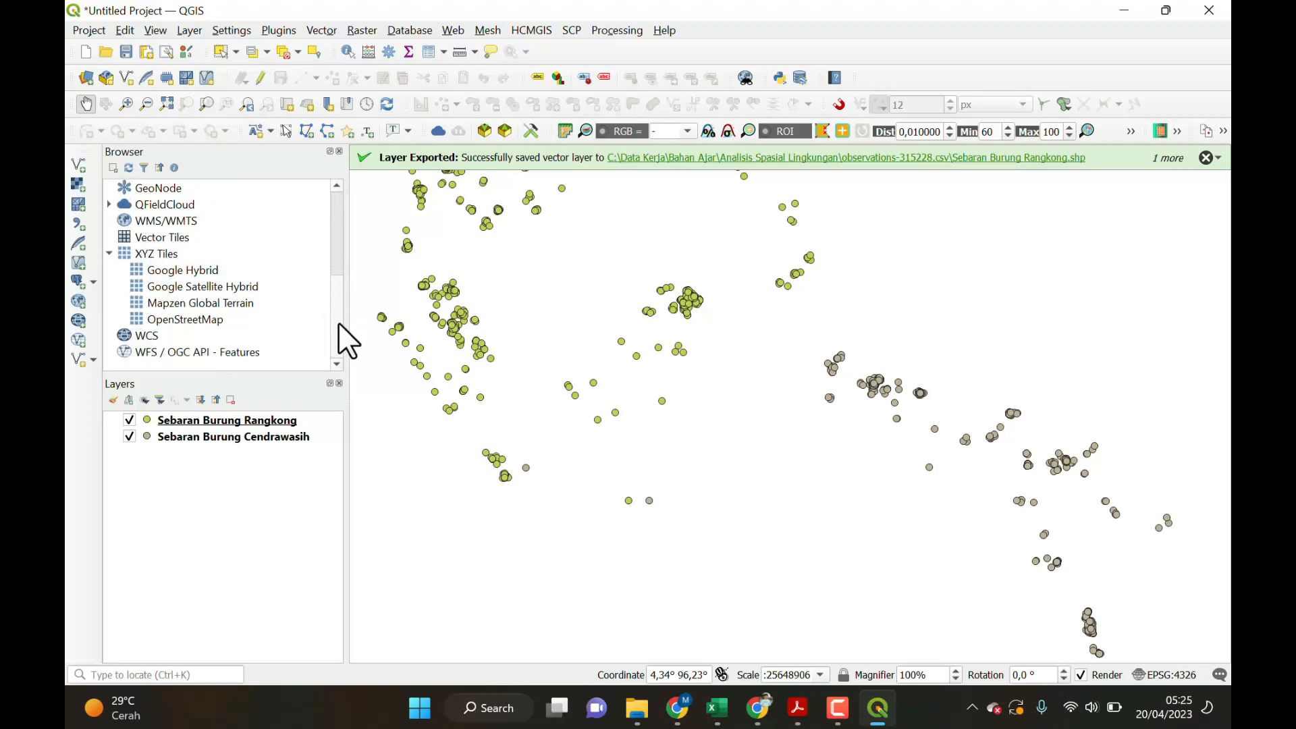
{"action": "left_click", "coordinate": [207, 320]}
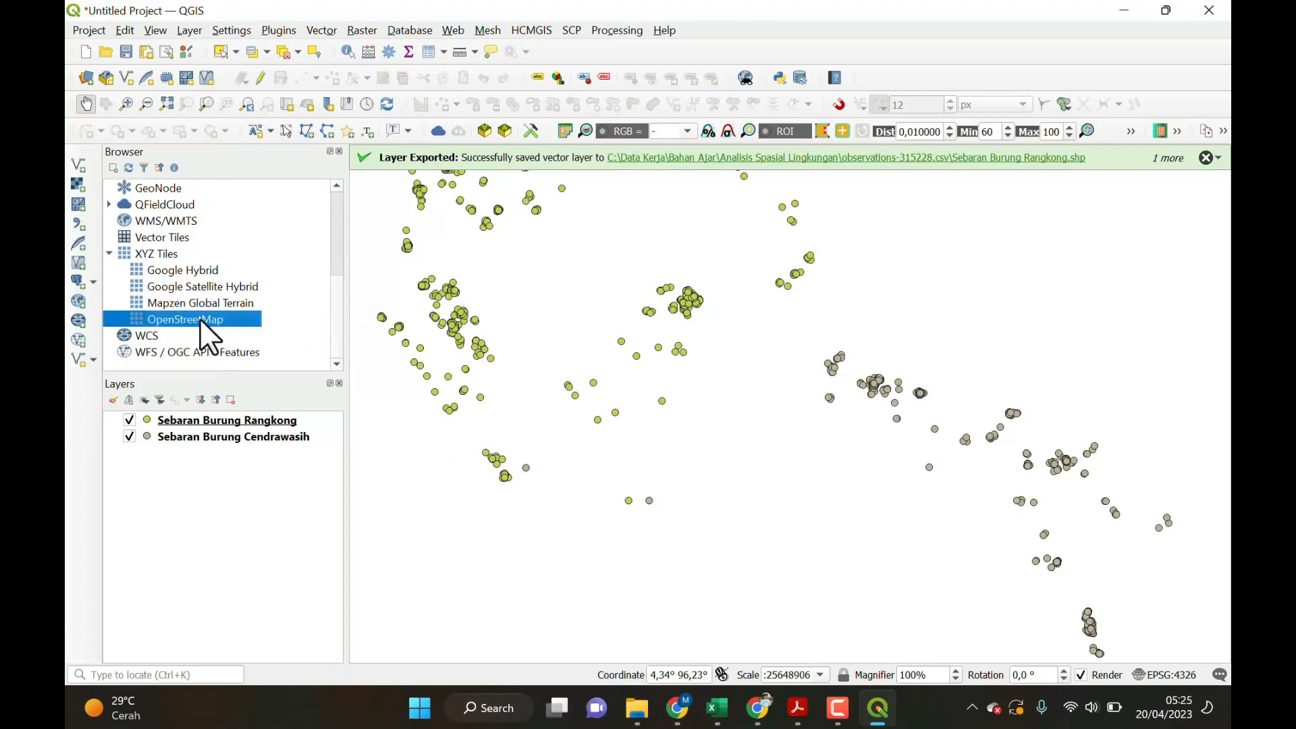
{"action": "double_click", "coordinate": [200, 319]}
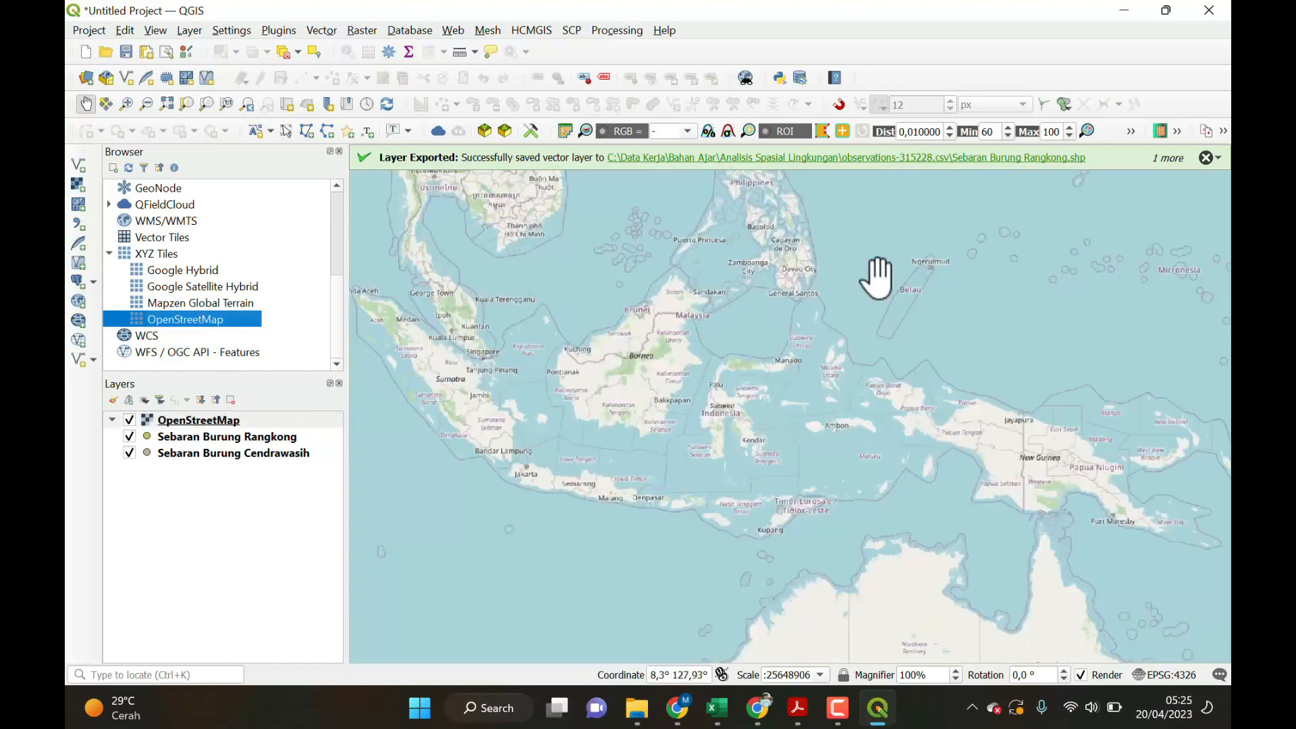
{"action": "left_click_drag", "start_coordinate": [213, 420], "coordinate": [232, 481]}
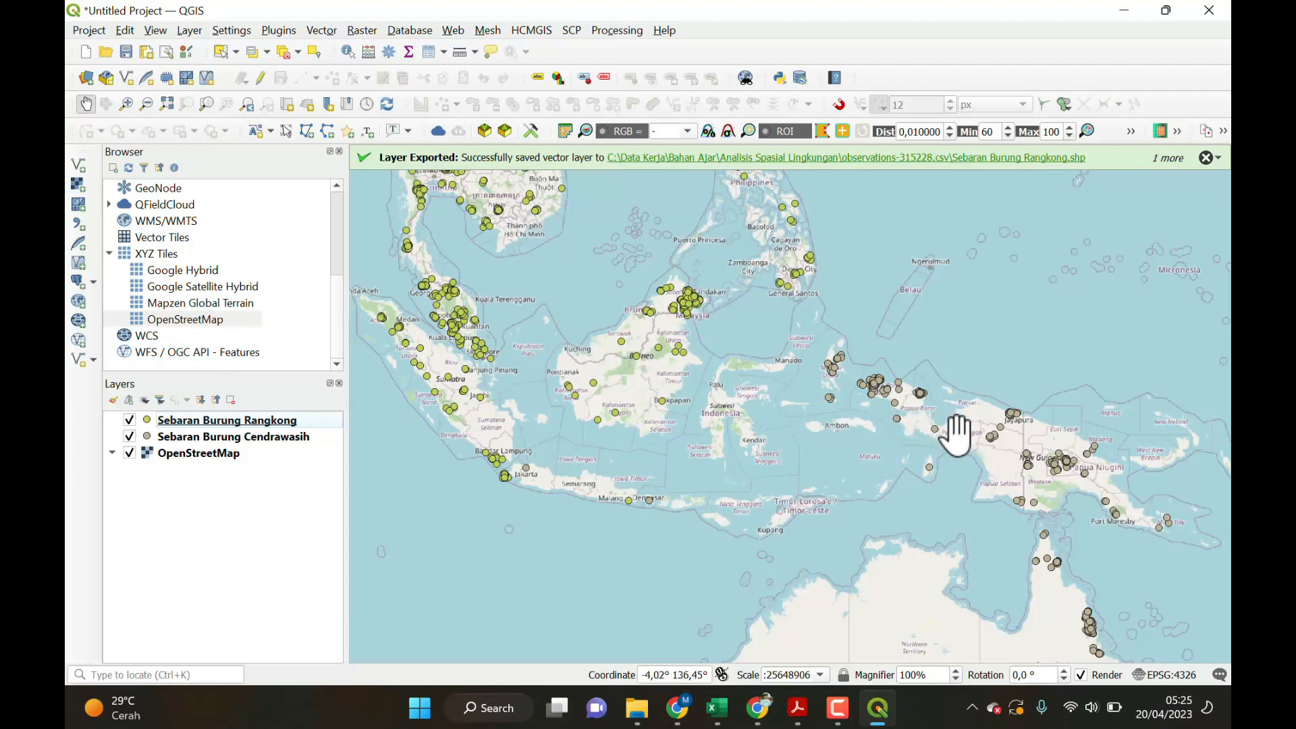
Examine how the Sebaran Burung Rangkong and Sebaran Burung Cendrawasih points are distributed across Indonesia and New Guinea on the basemap.
{"action": "left_click_drag", "start_coordinate": [959, 441], "coordinate": [972, 411]}
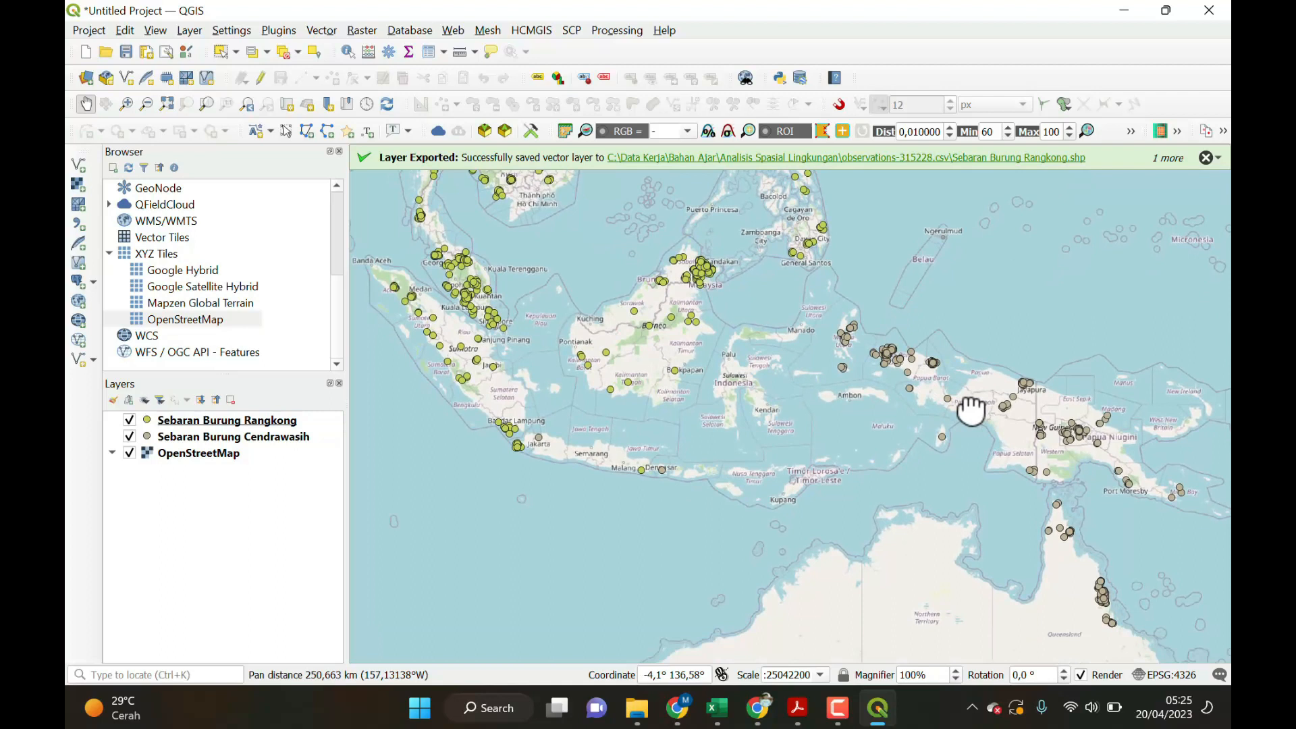
{"action": "right_click", "coordinate": [1098, 444]}
{"action": "left_click", "coordinate": [1039, 428]}
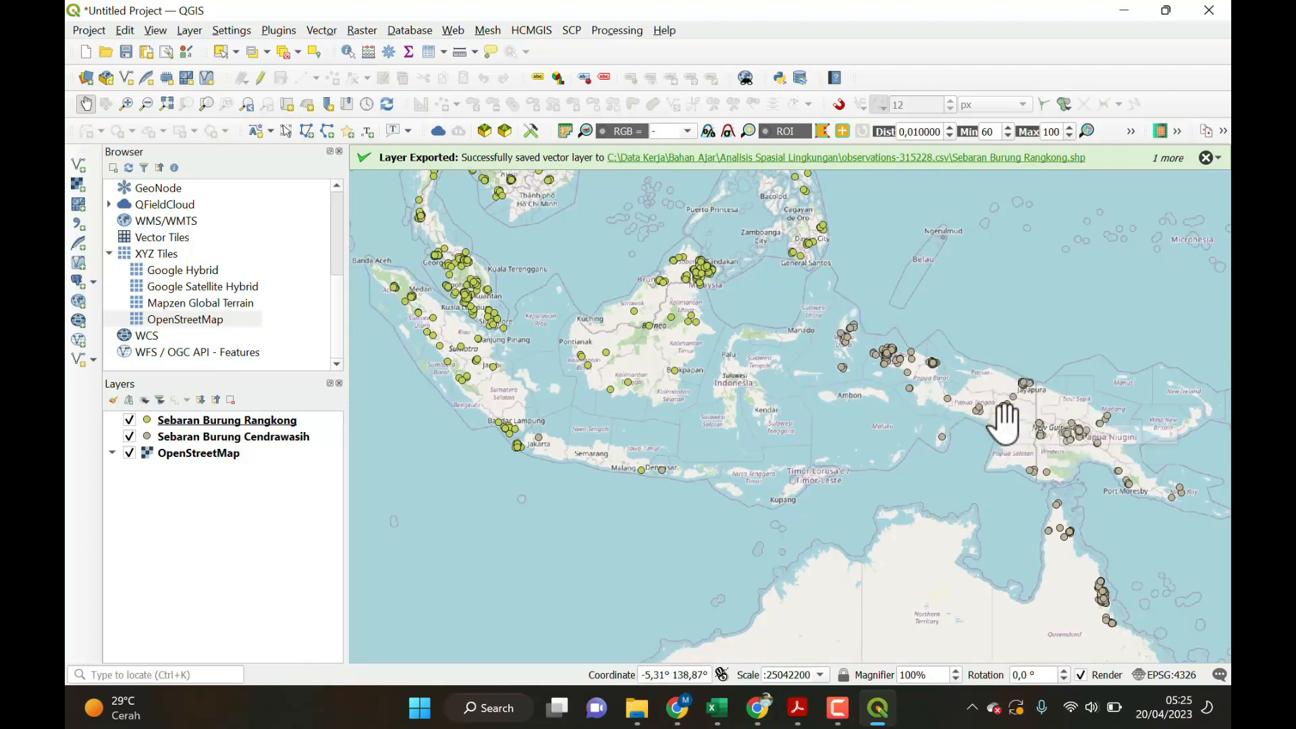
{"action": "right_click", "coordinate": [1006, 425]}
{"action": "left_click", "coordinate": [930, 418]}
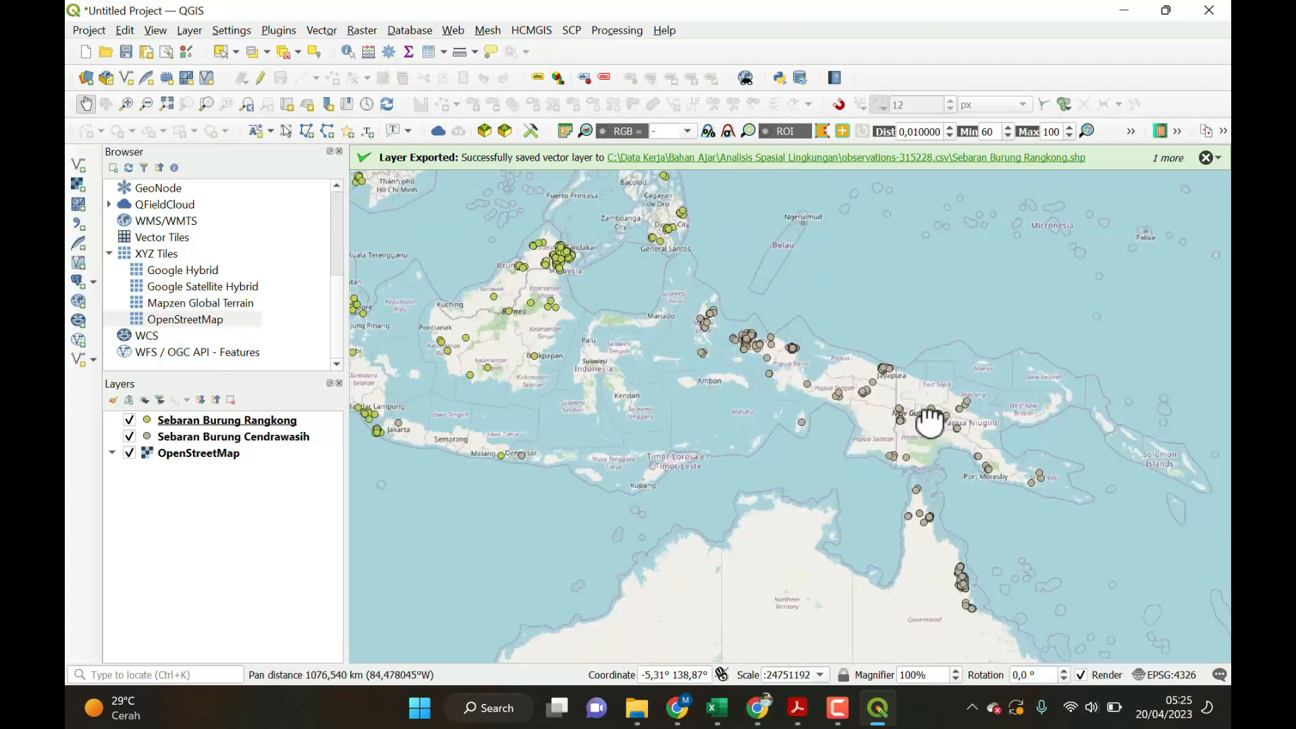
{"action": "left_click_drag", "start_coordinate": [997, 435], "coordinate": [1042, 388]}
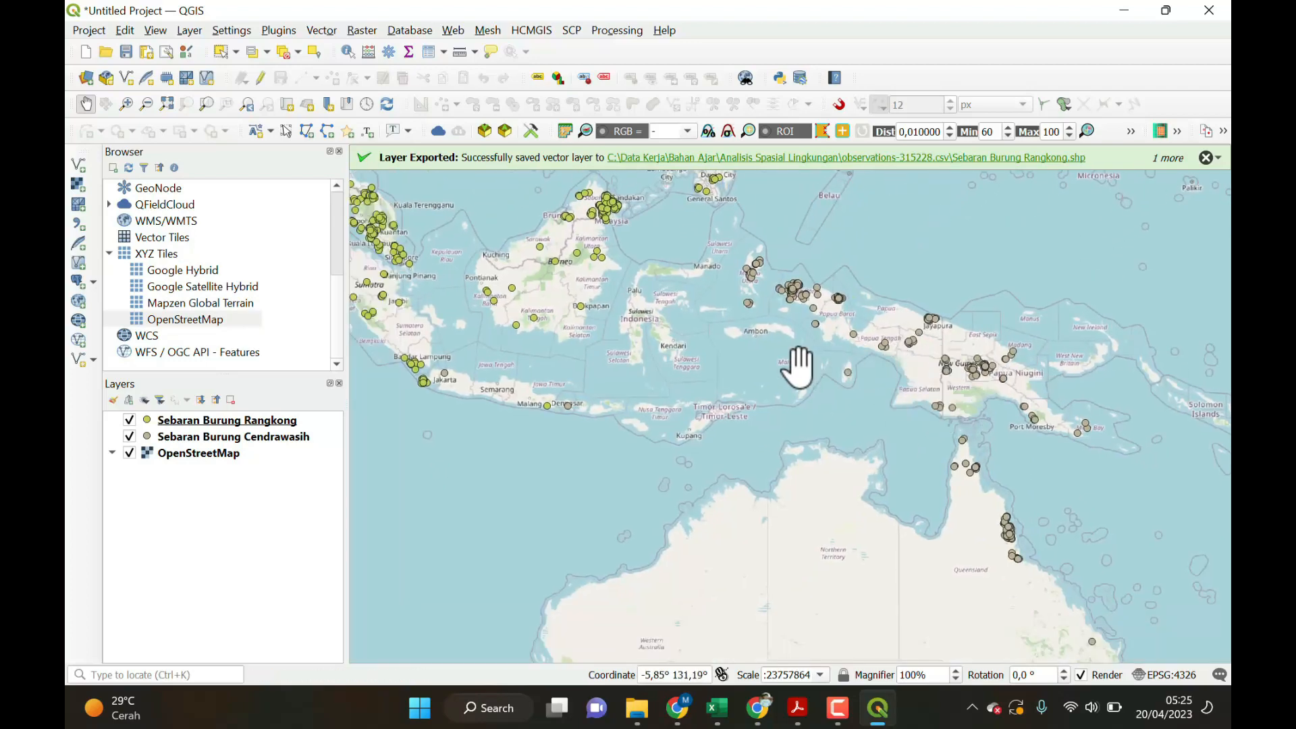
{"action": "left_click_drag", "start_coordinate": [801, 362], "coordinate": [884, 439]}
{"action": "right_click", "coordinate": [871, 443]}
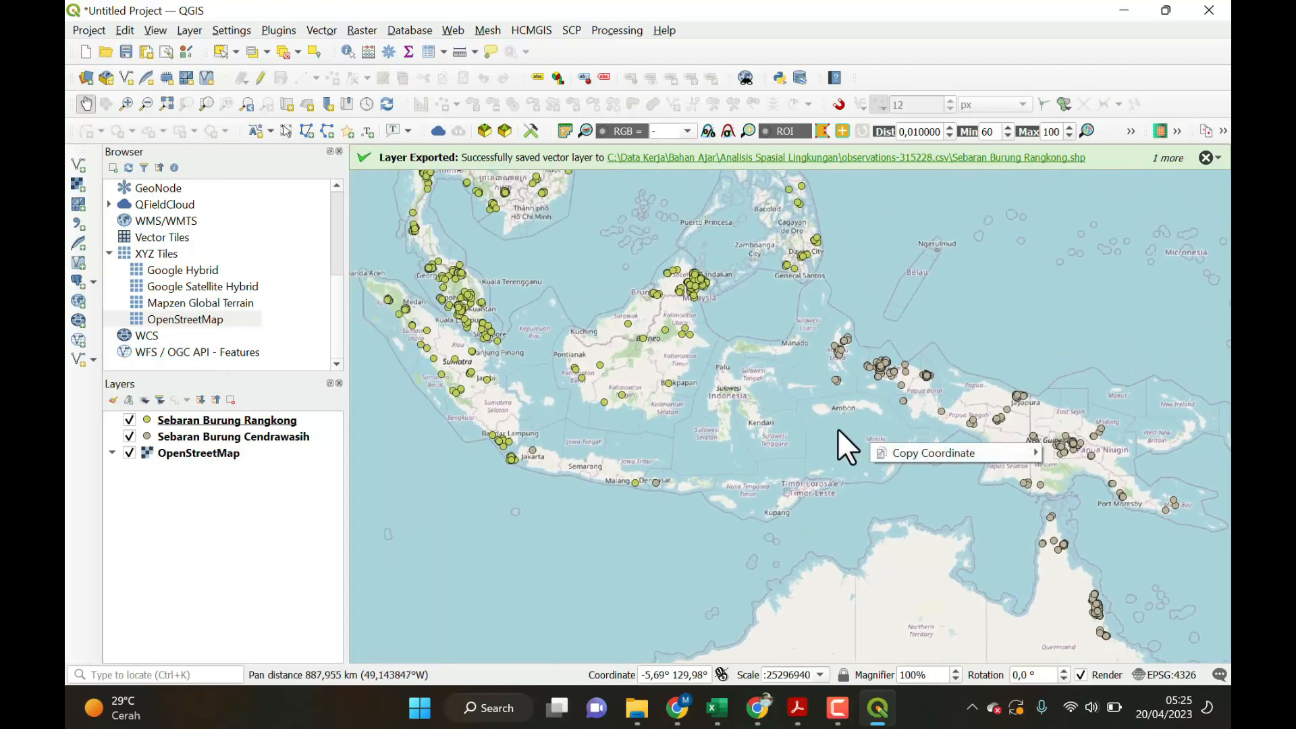
{"action": "left_click_drag", "start_coordinate": [794, 413], "coordinate": [752, 397]}
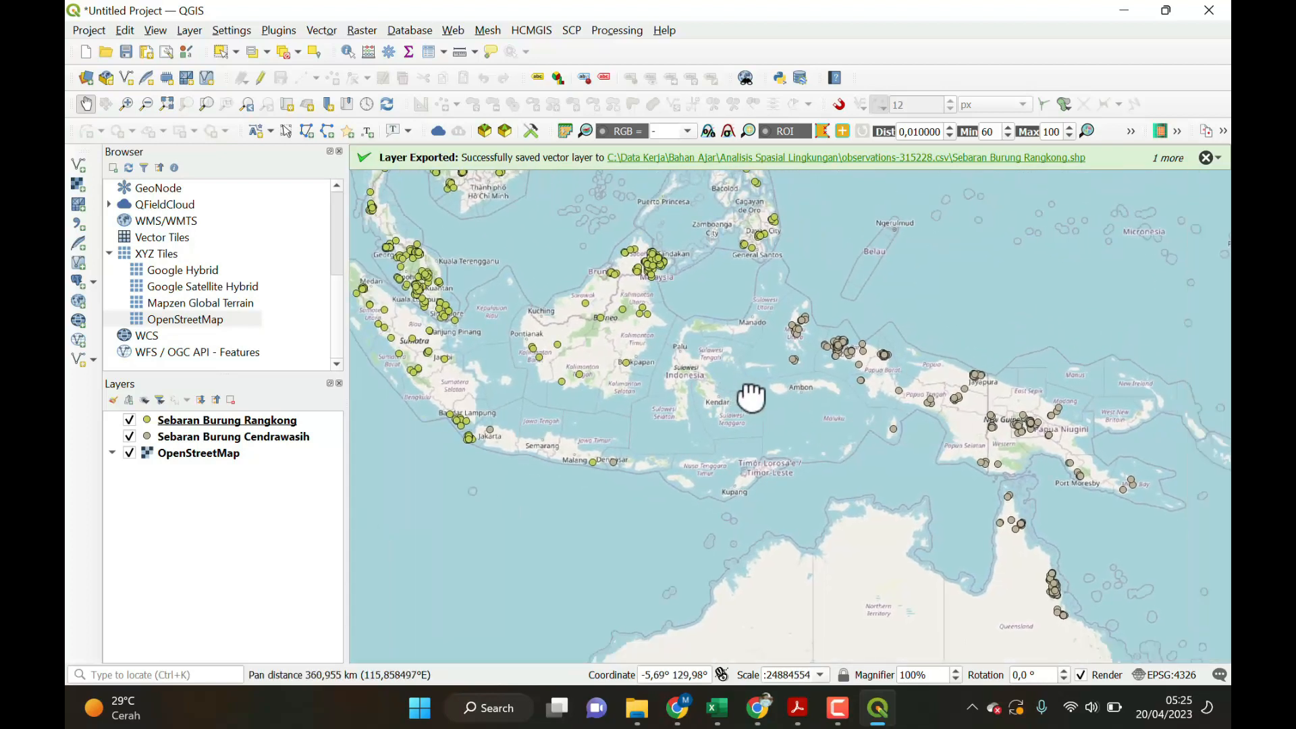